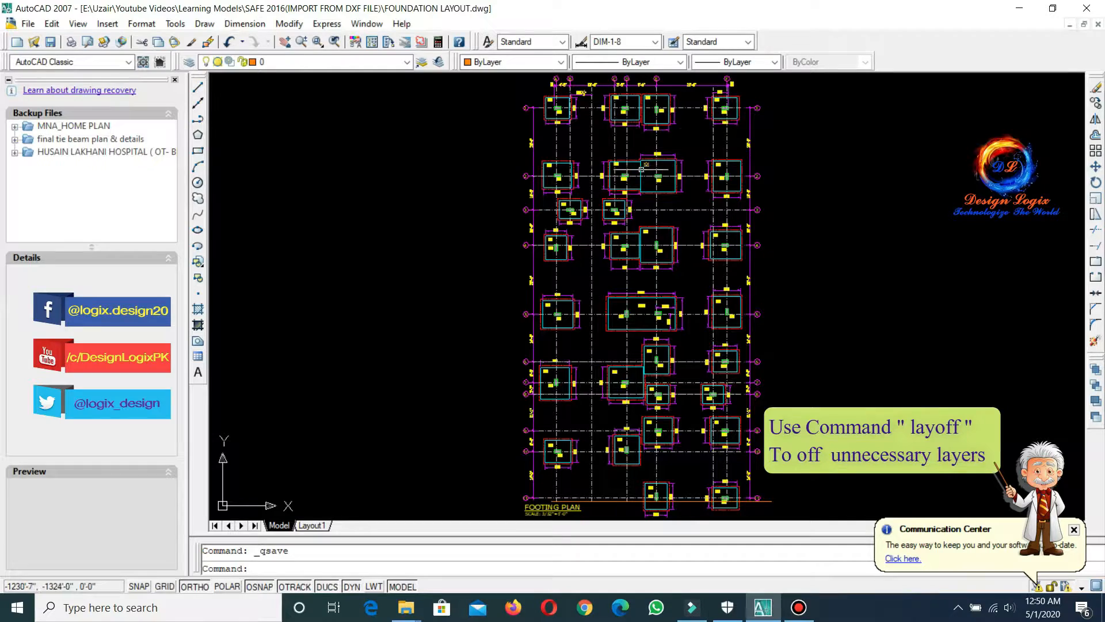
# Turn off the layers of the footing and column labels, the dashed red footing outlines and the column hatch with LAYOFF
pyautogui.scroll(7, 553, 243)
pyautogui.write('layoff')
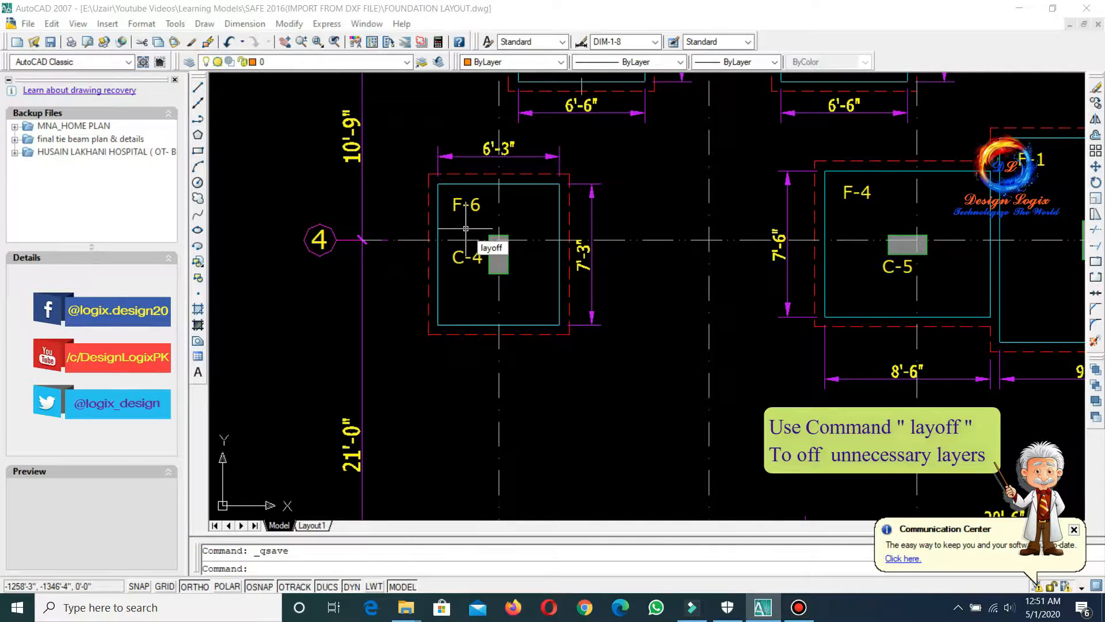
pyautogui.press('Return')
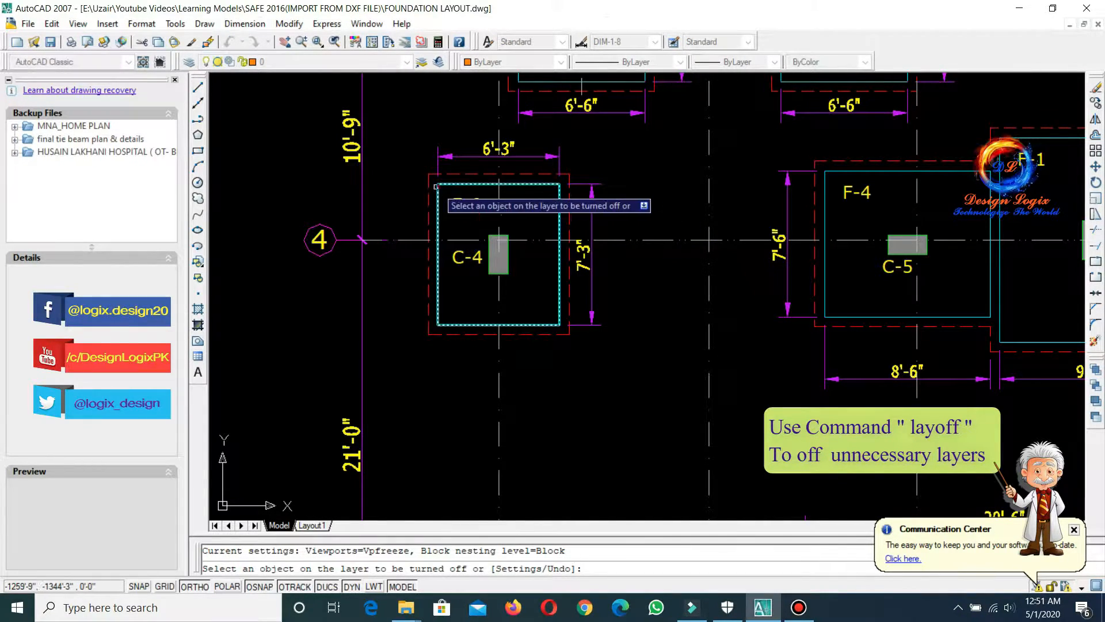
pyautogui.click(461, 205)
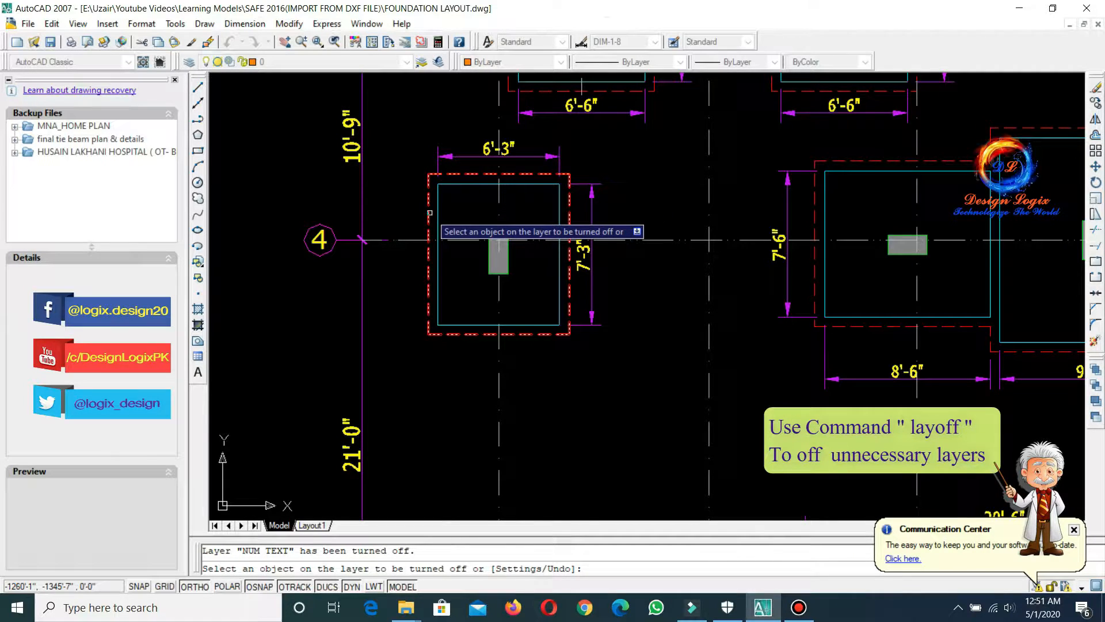
pyautogui.scroll(3, 501, 260)
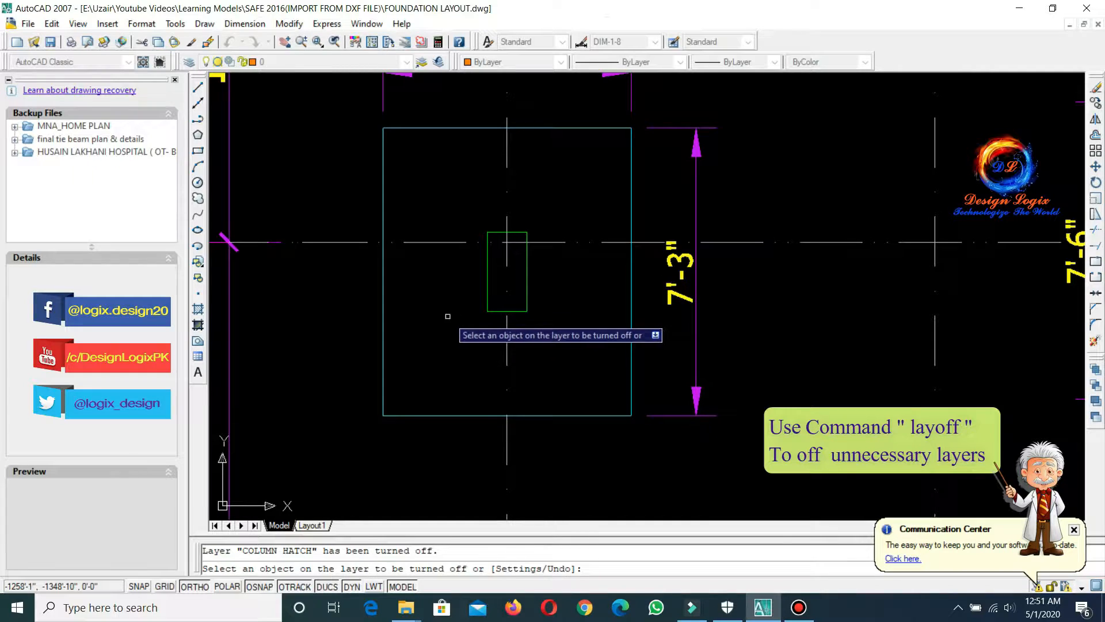
pyautogui.press('Return')
# Erase the FOOTING PLAN title and its scale note below grid line 11
pyautogui.scroll(-6, 461, 229)
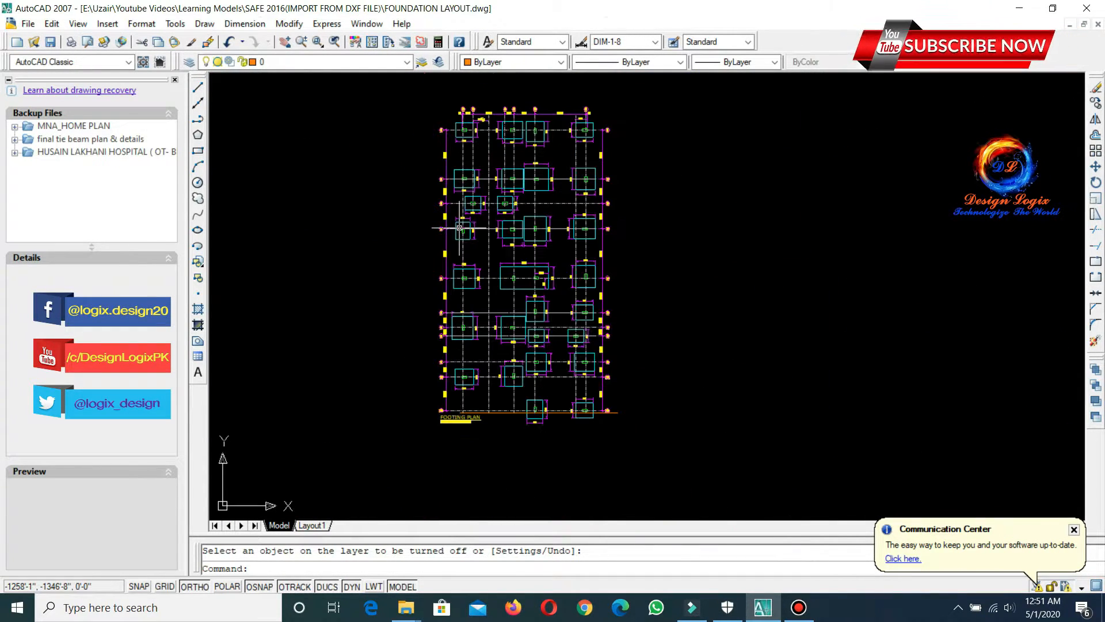
pyautogui.scroll(9, 490, 404)
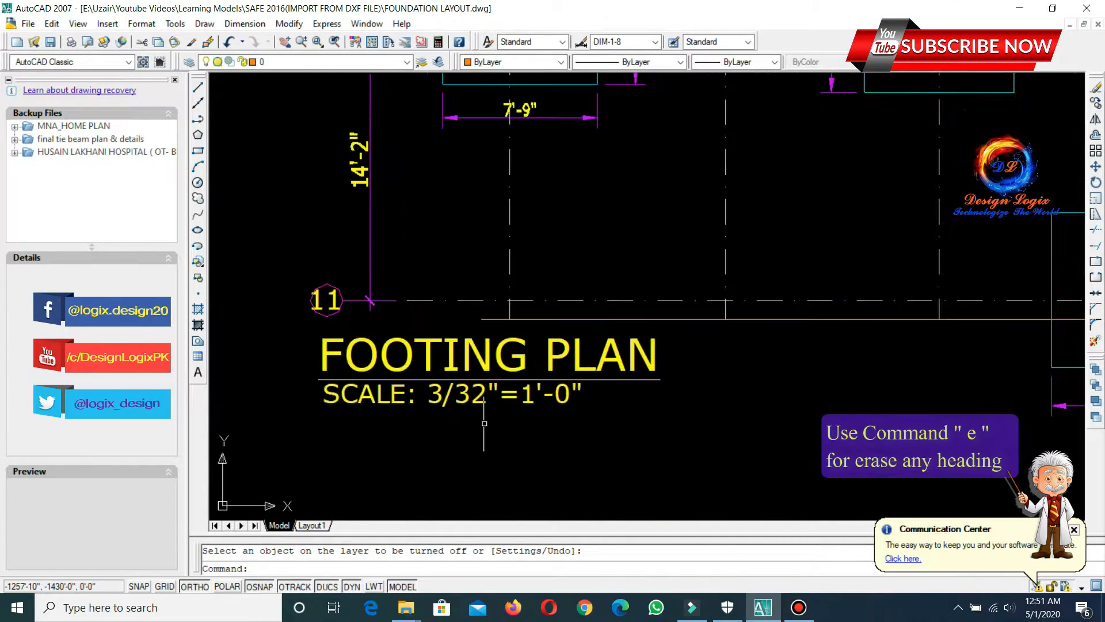
pyautogui.click(547, 378)
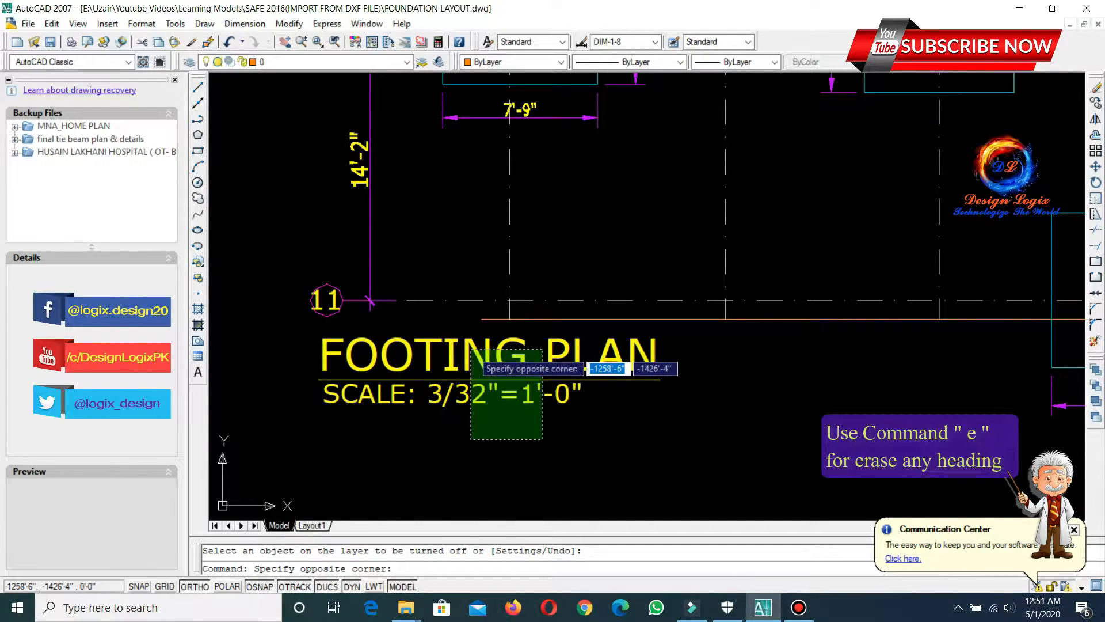
pyautogui.click(469, 442)
pyautogui.write('e')
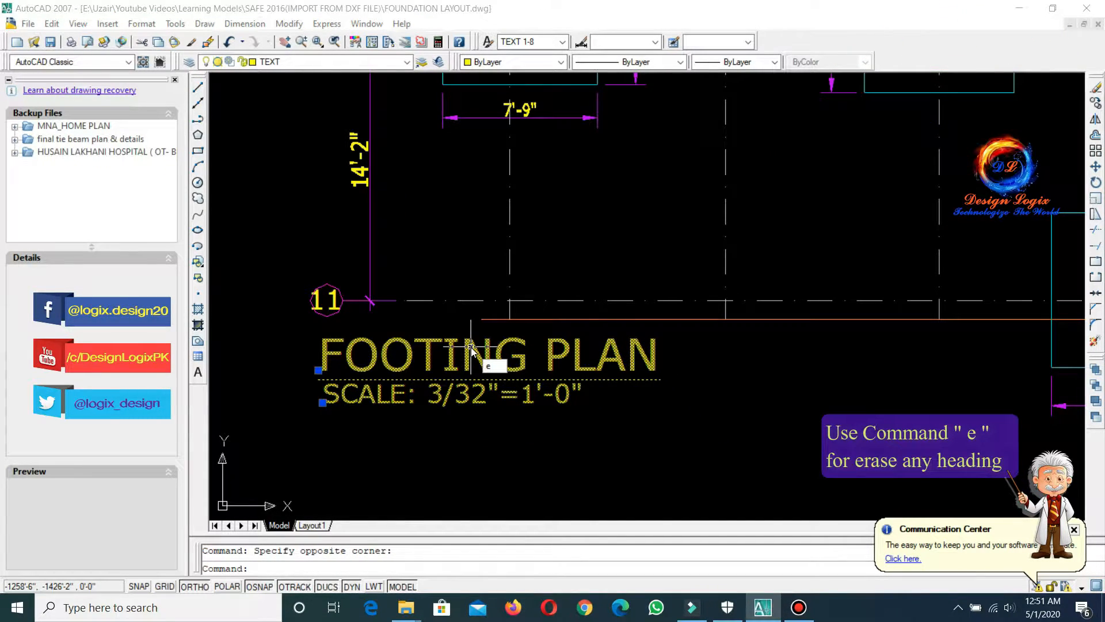
pyautogui.press('Return')
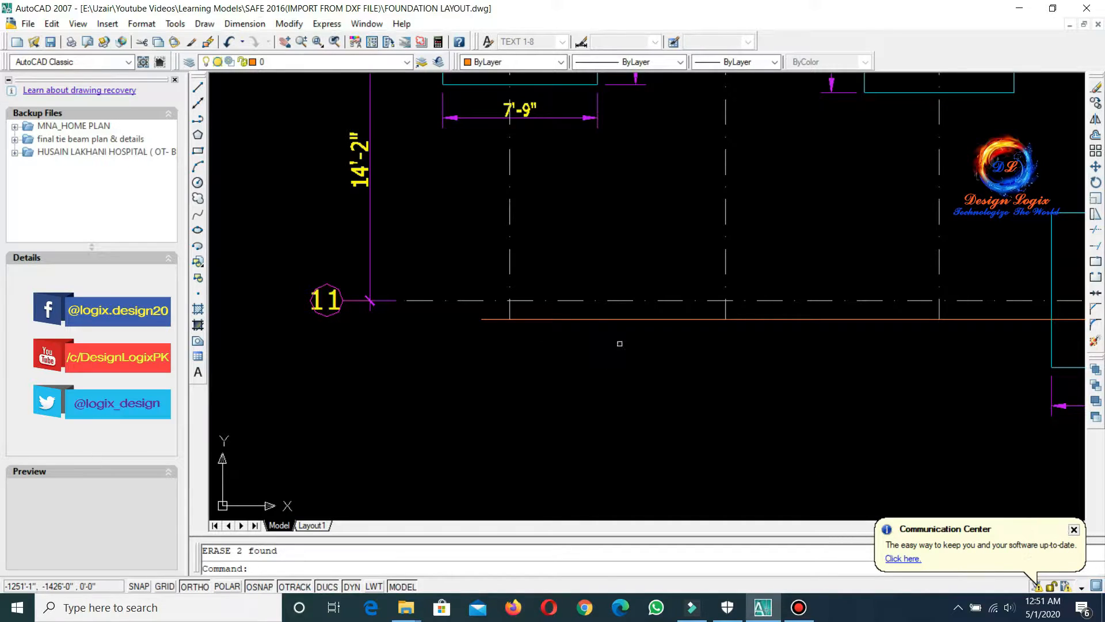
# Erase the long orange horizontal line just below grid line 11
pyautogui.click(619, 343)
pyautogui.click(592, 312)
pyautogui.write('e')
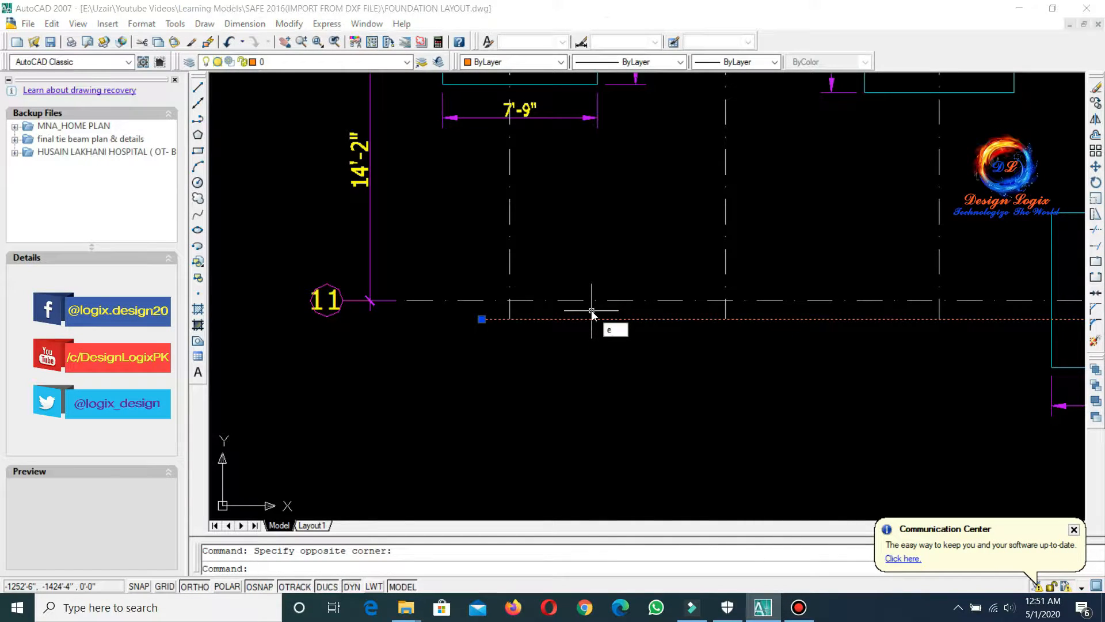
pyautogui.press('Return')
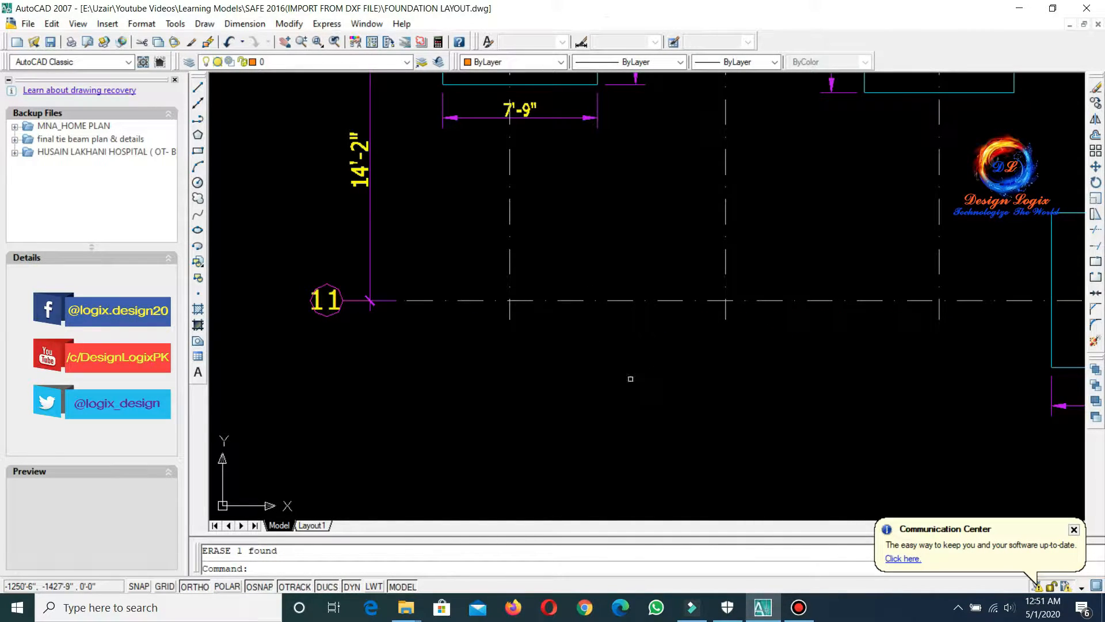
# Draw a vertical reference line downward from the origin 0,0,0 with the Line command
pyautogui.scroll(-5, 553, 419)
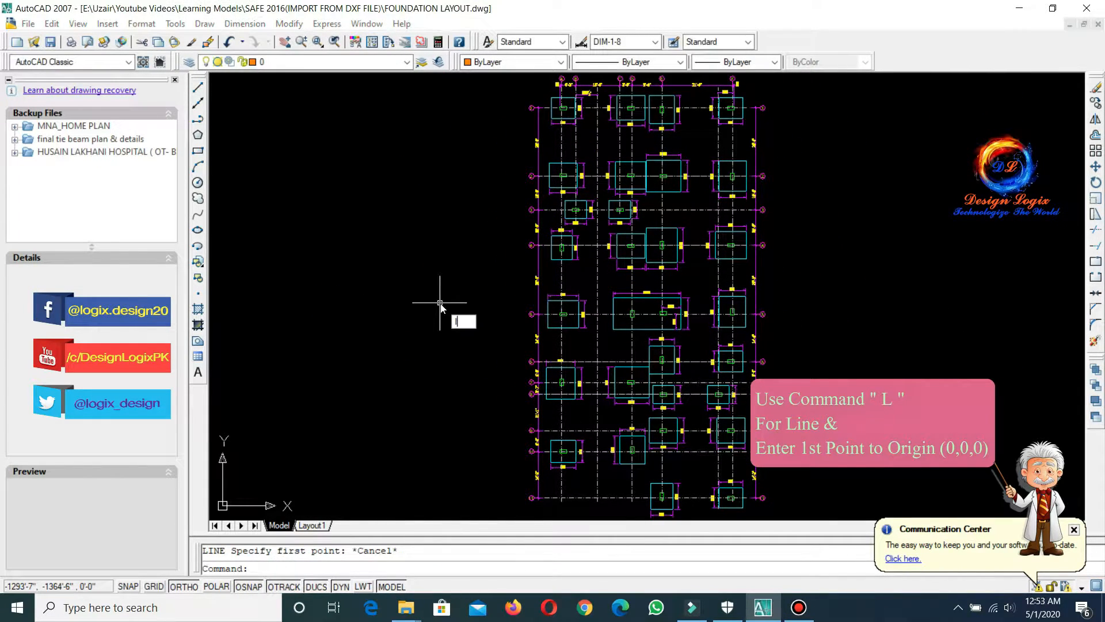
pyautogui.press('Return')
pyautogui.write('0')
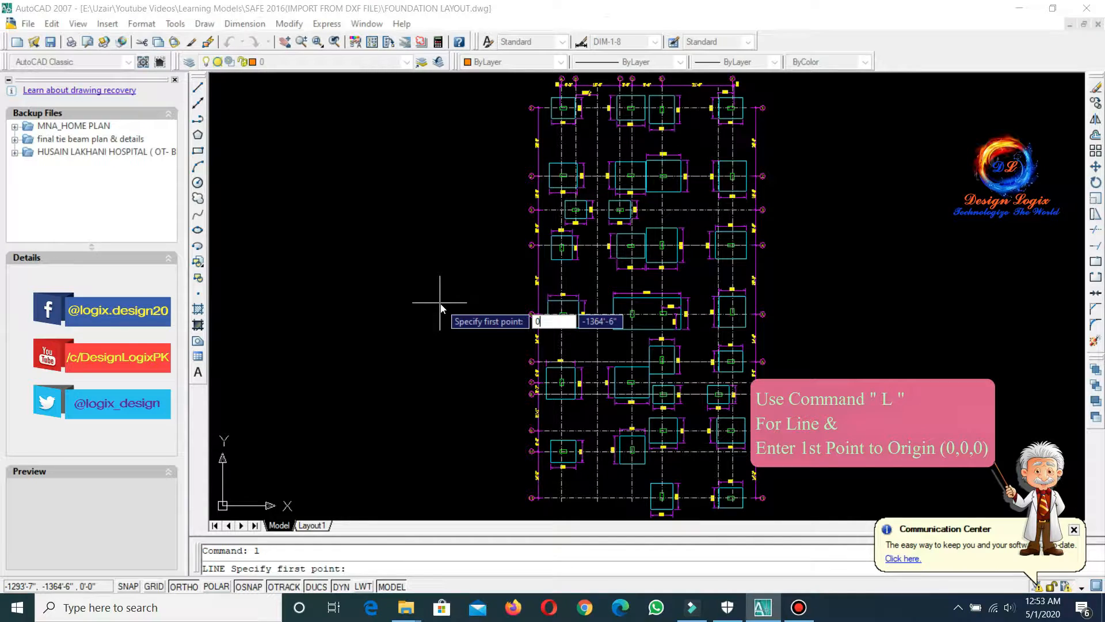
pyautogui.press('Tab')
pyautogui.write('0')
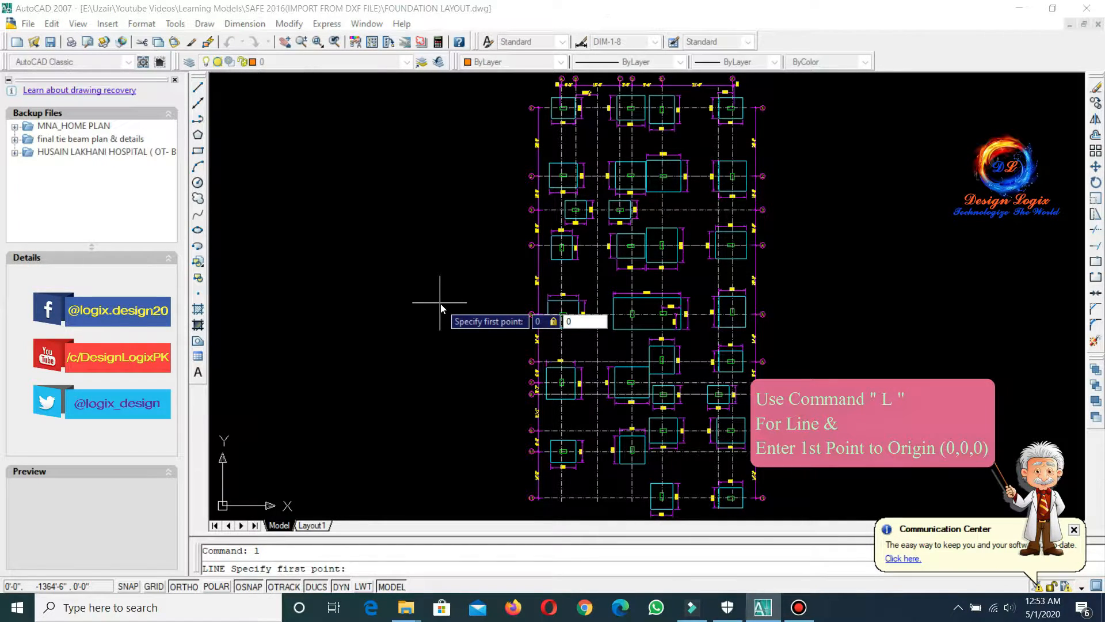
pyautogui.press('Tab')
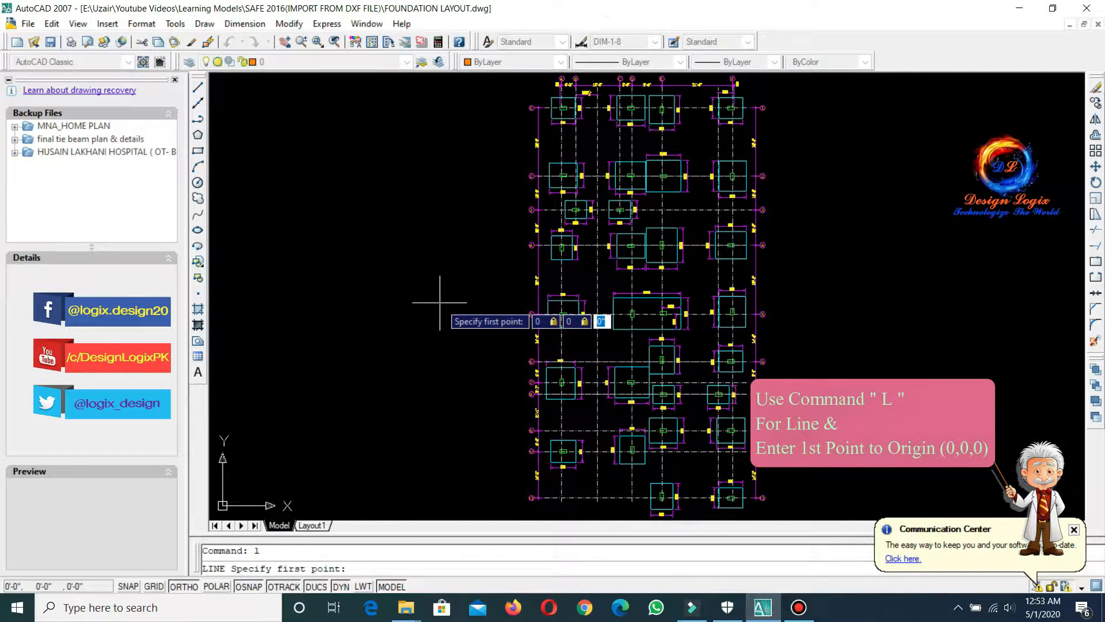
pyautogui.write('0')
pyautogui.press('Return')
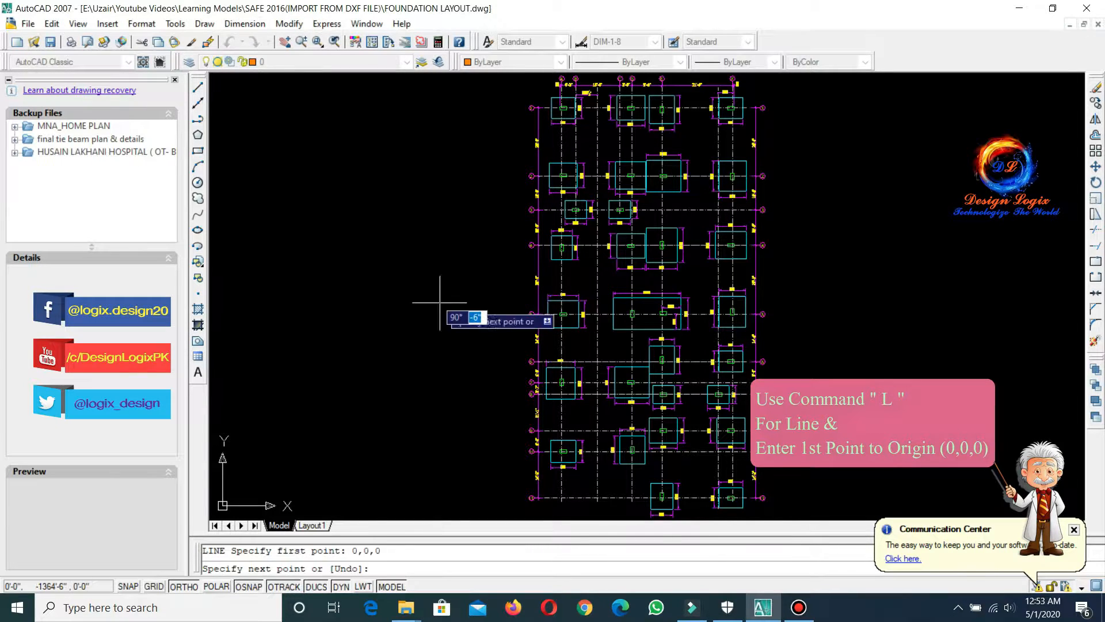
pyautogui.scroll(-10, 440, 302)
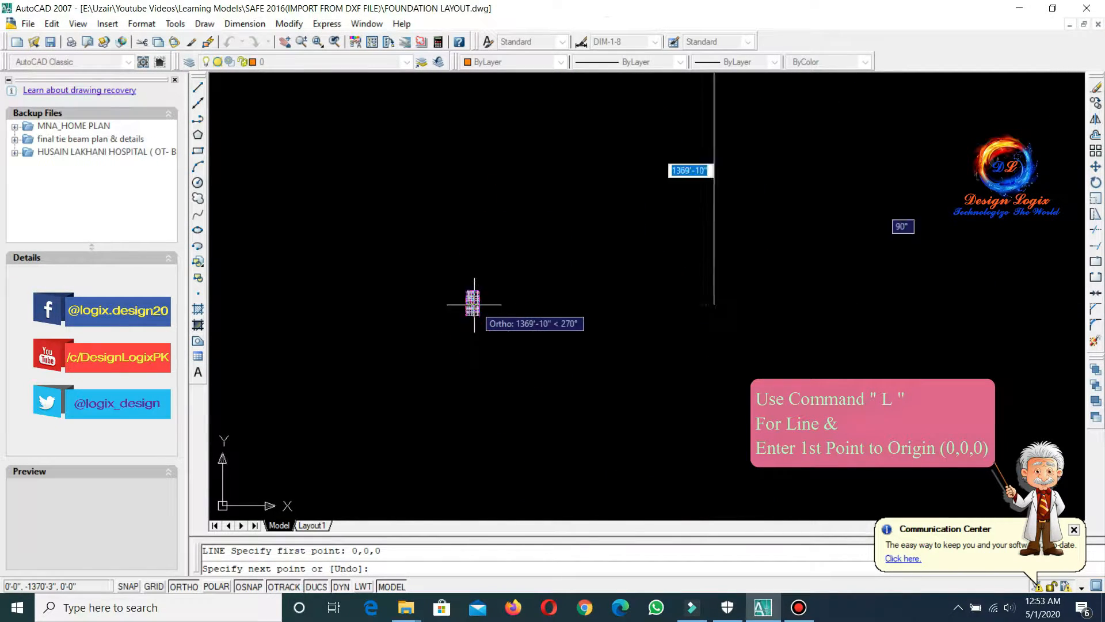
pyautogui.click(582, 226)
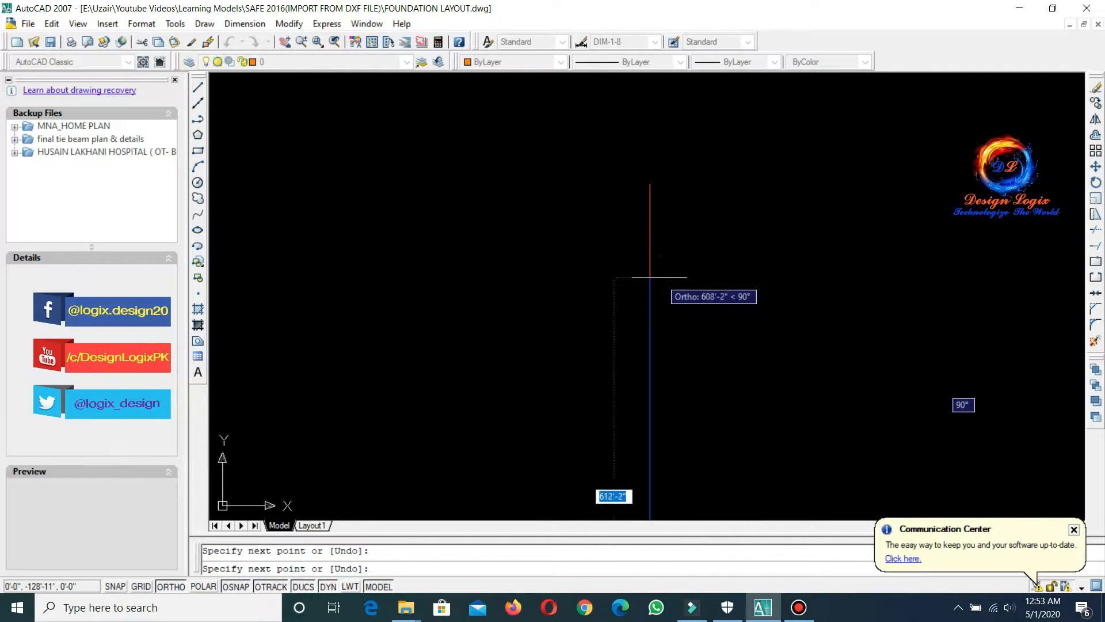
pyautogui.press('Escape')
# Move the whole footing layout from the intersection of grid line 11 and the leftmost vertical grid line to the reference line's upper end at the origin
pyautogui.write('z')
pyautogui.press('Return')
pyautogui.write('e')
pyautogui.press('Return')
pyautogui.moveTo(484, 336); pyautogui.dragTo(590, 456)
pyautogui.scroll(8, 524, 403)
pyautogui.scroll(8, 520, 400)
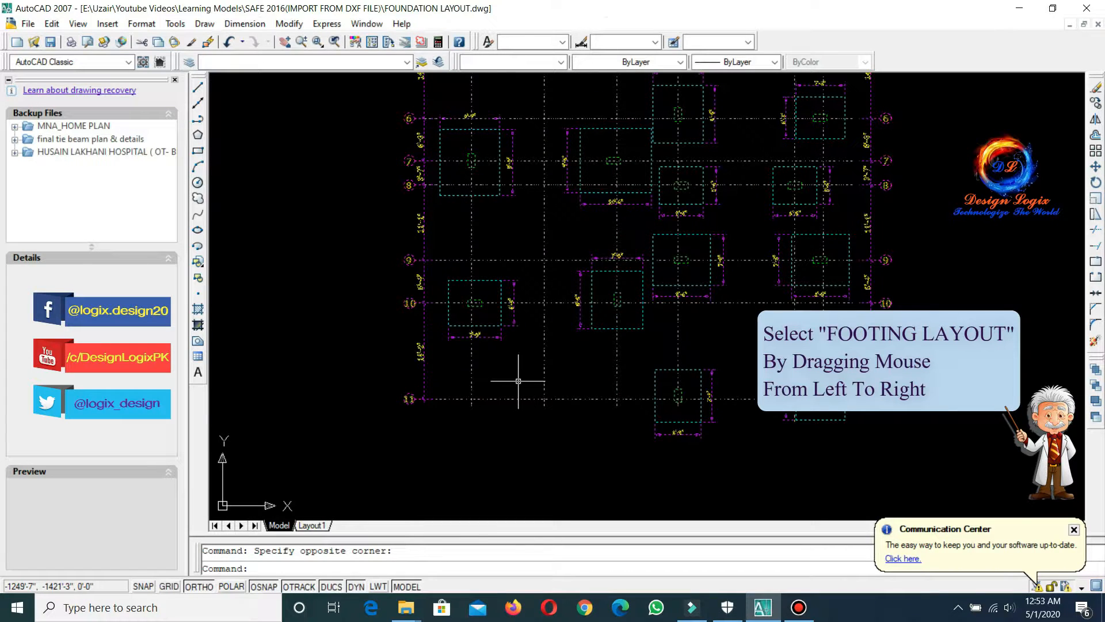
pyautogui.write('m')
pyautogui.press('Return')
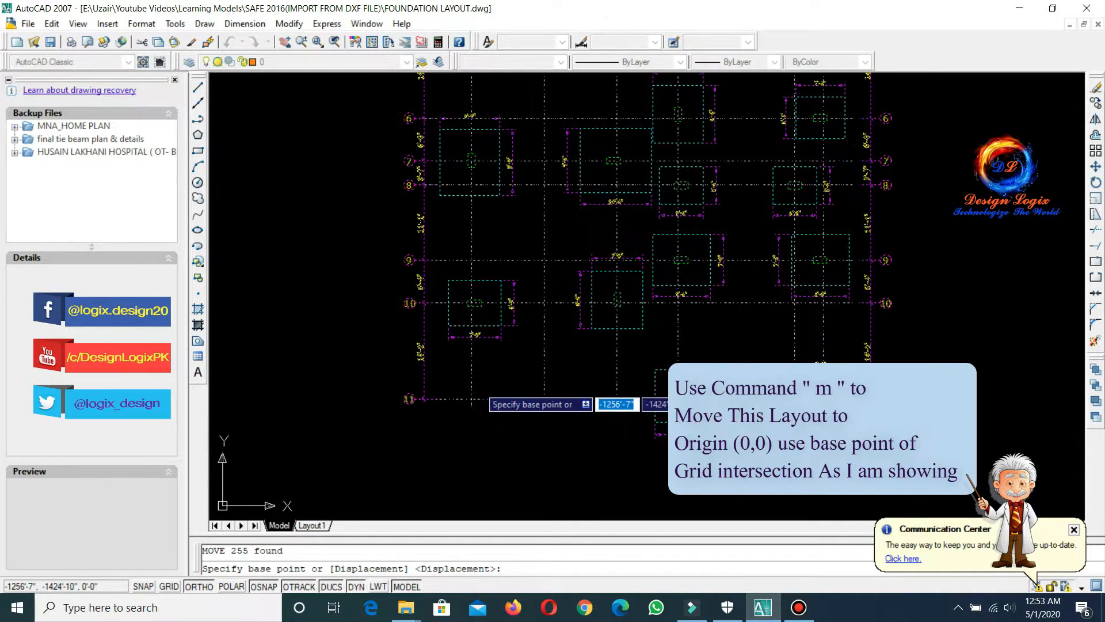
pyautogui.scroll(6, 461, 443)
pyautogui.click(451, 443)
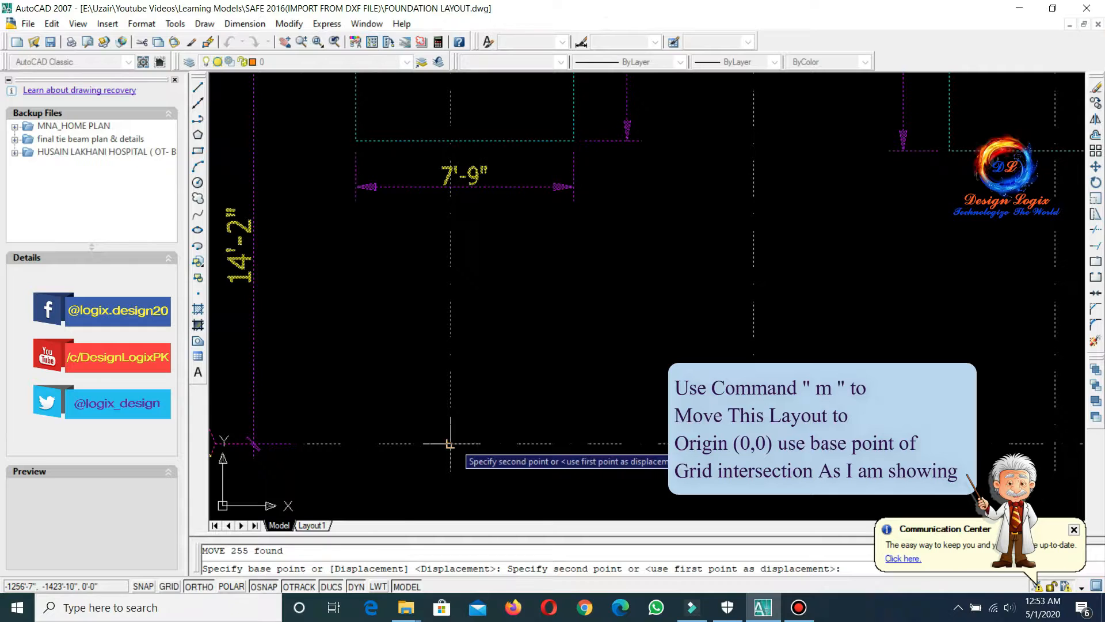
pyautogui.scroll(-10, 452, 443)
pyautogui.scroll(-8, 452, 443)
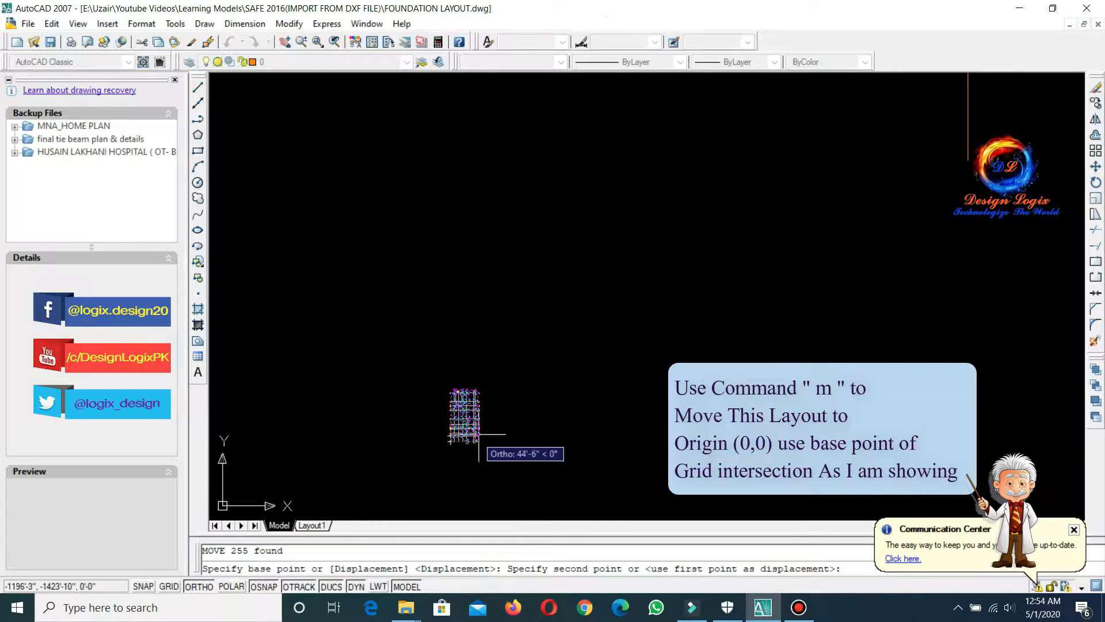
pyautogui.click(665, 214)
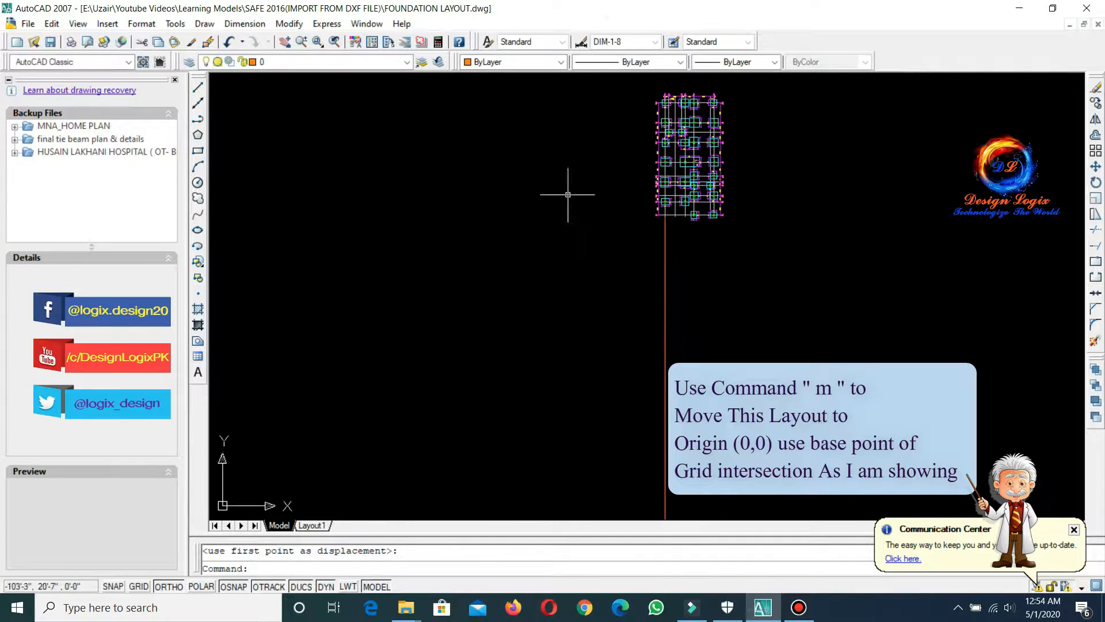
pyautogui.press('Escape')
# Erase the vertical reference line below the moved footing layout
pyautogui.click(715, 333)
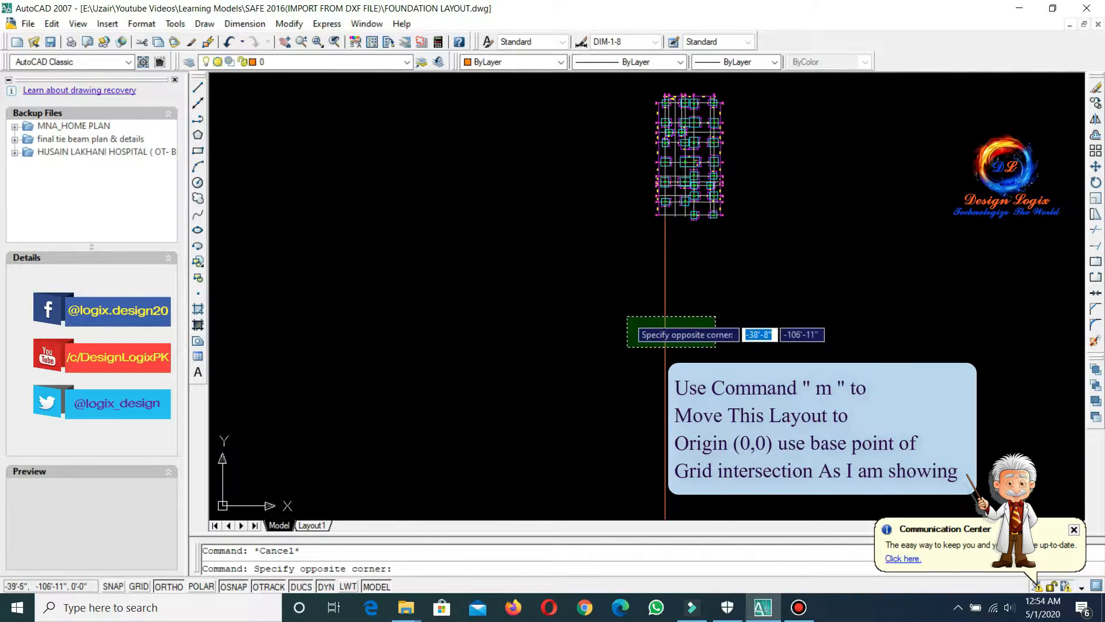
pyautogui.click(623, 314)
pyautogui.write('e')
pyautogui.press('Return')
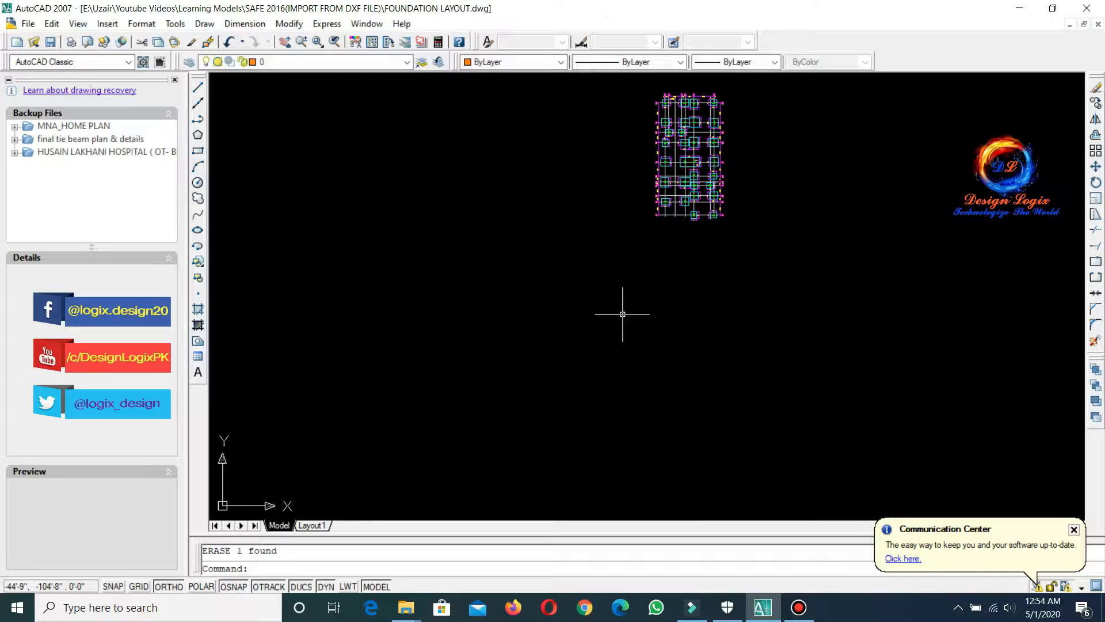
# Zoom to the drawing extents to check the relocated layout and save the drawing
pyautogui.write('z')
pyautogui.press('Return')
pyautogui.write('e')
pyautogui.press('Return')
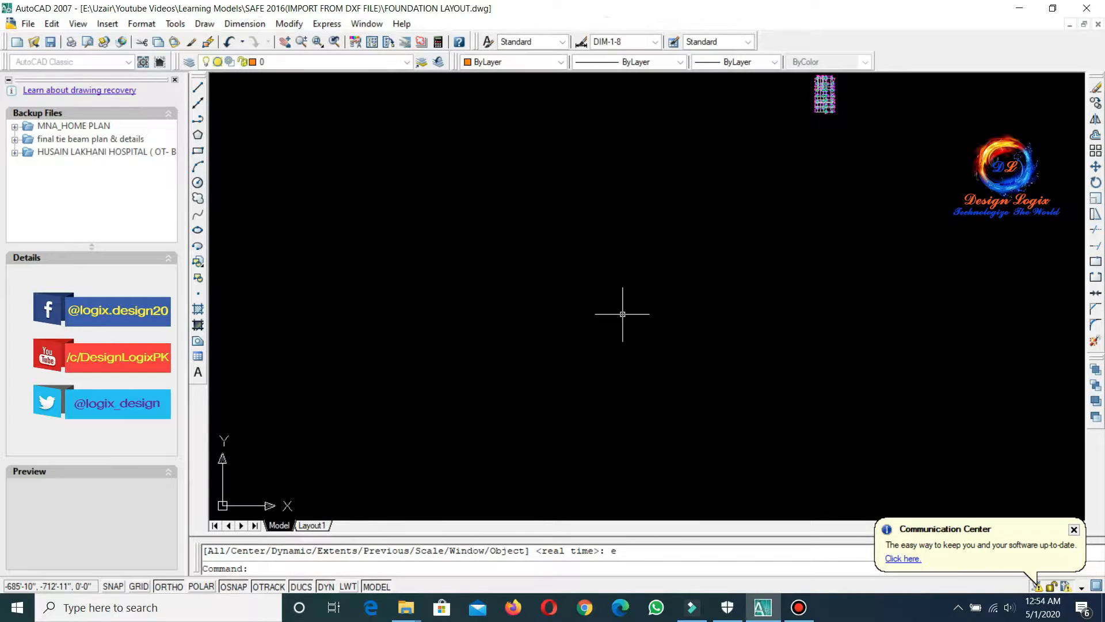
pyautogui.scroll(10, 755, 164)
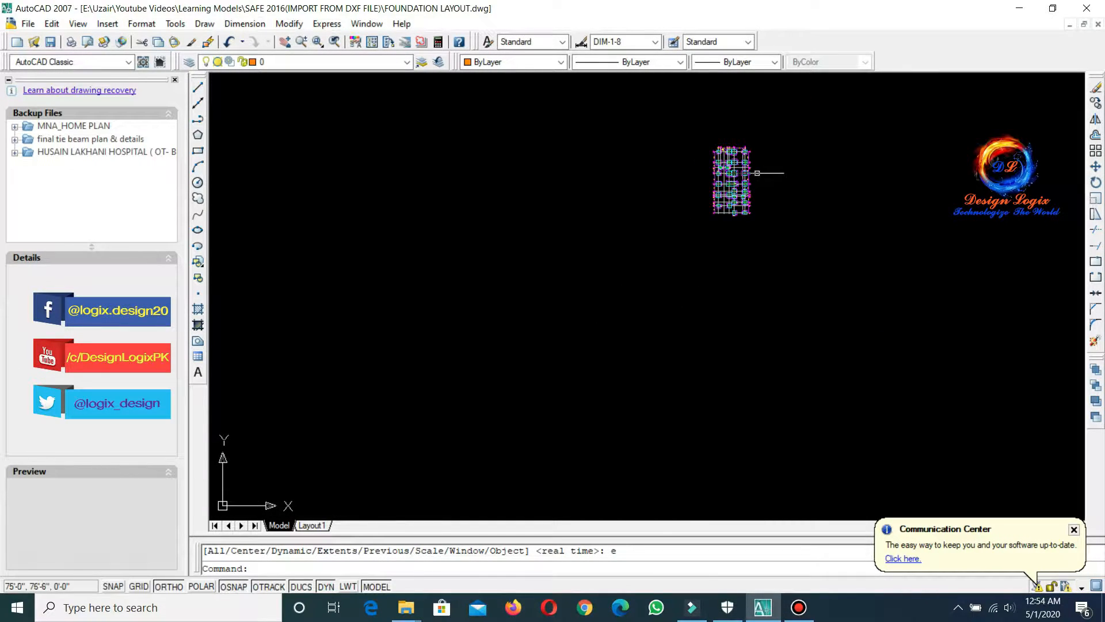
pyautogui.scroll(2, 727, 288)
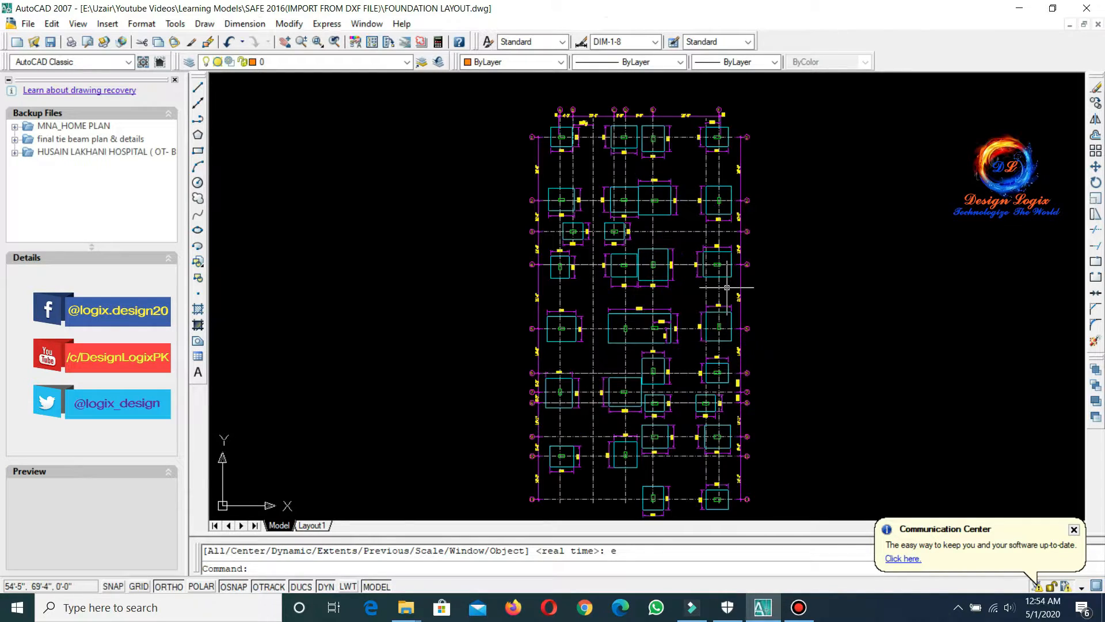
pyautogui.hotkey('ctrl', 's')
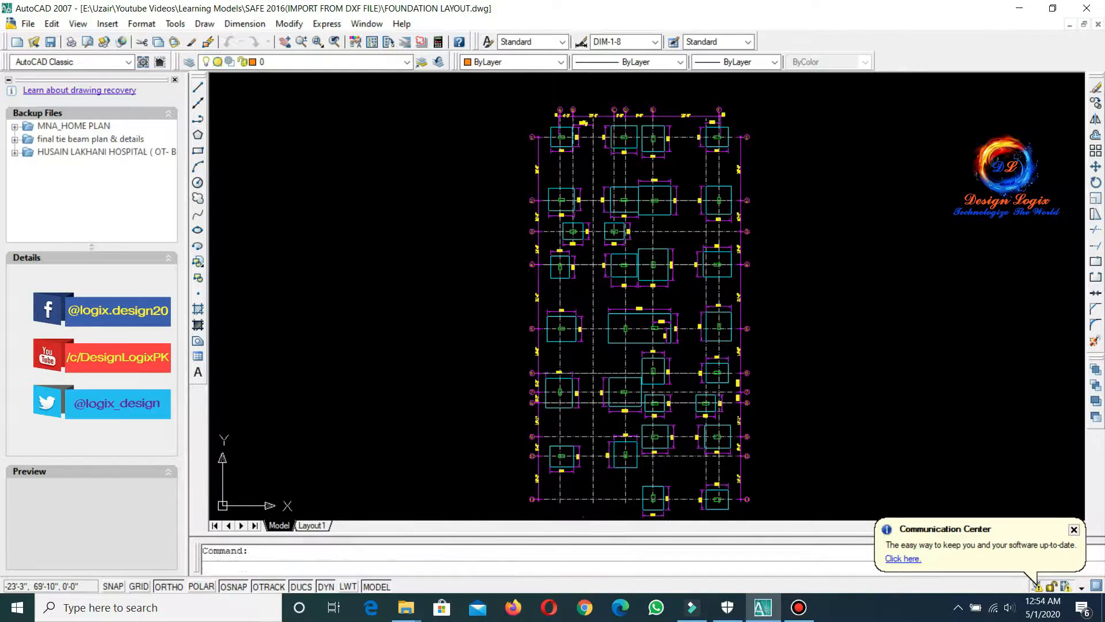
# Check the layer names of the column outline and the footing outline at the leftmost footing on grid line 4
pyautogui.scroll(3, 581, 264)
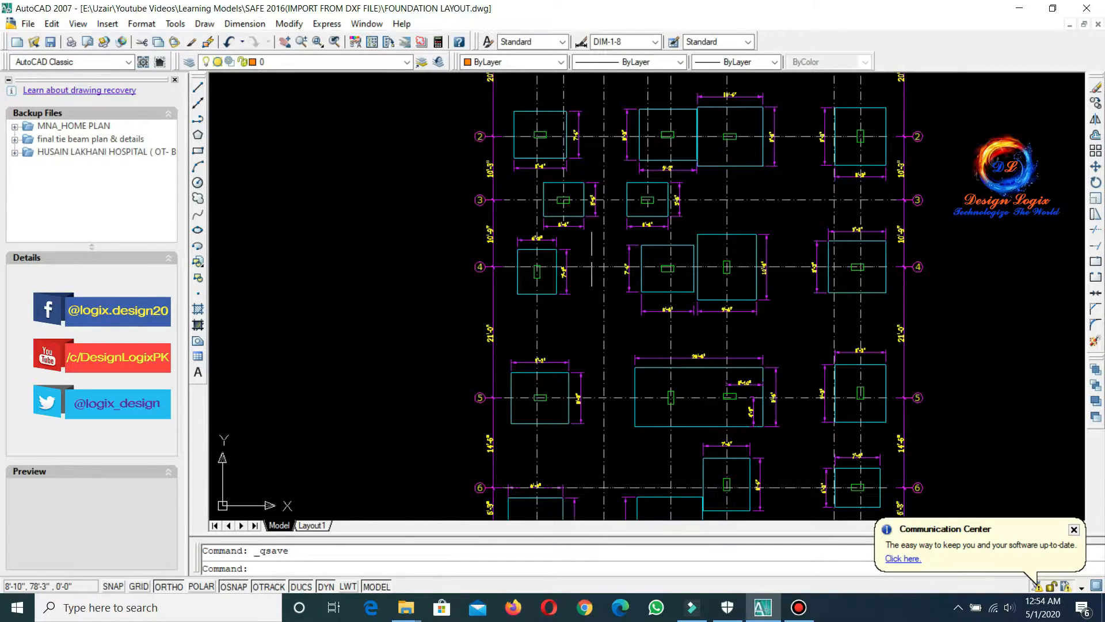
pyautogui.scroll(5, 592, 260)
pyautogui.scroll(-2, 620, 334)
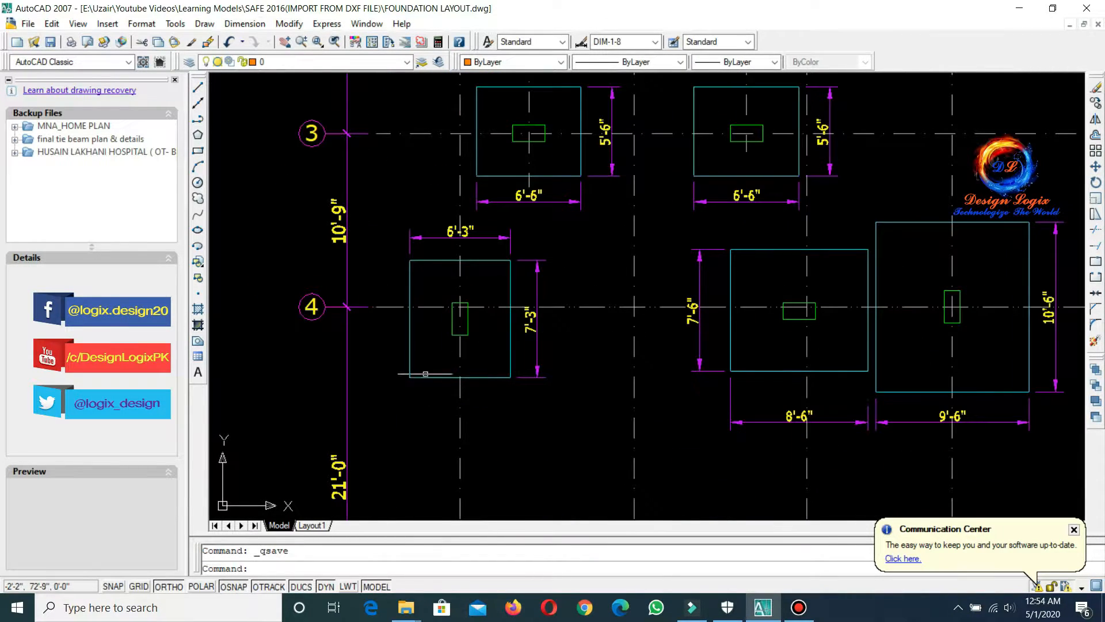
pyautogui.scroll(3, 428, 340)
pyautogui.click(477, 303)
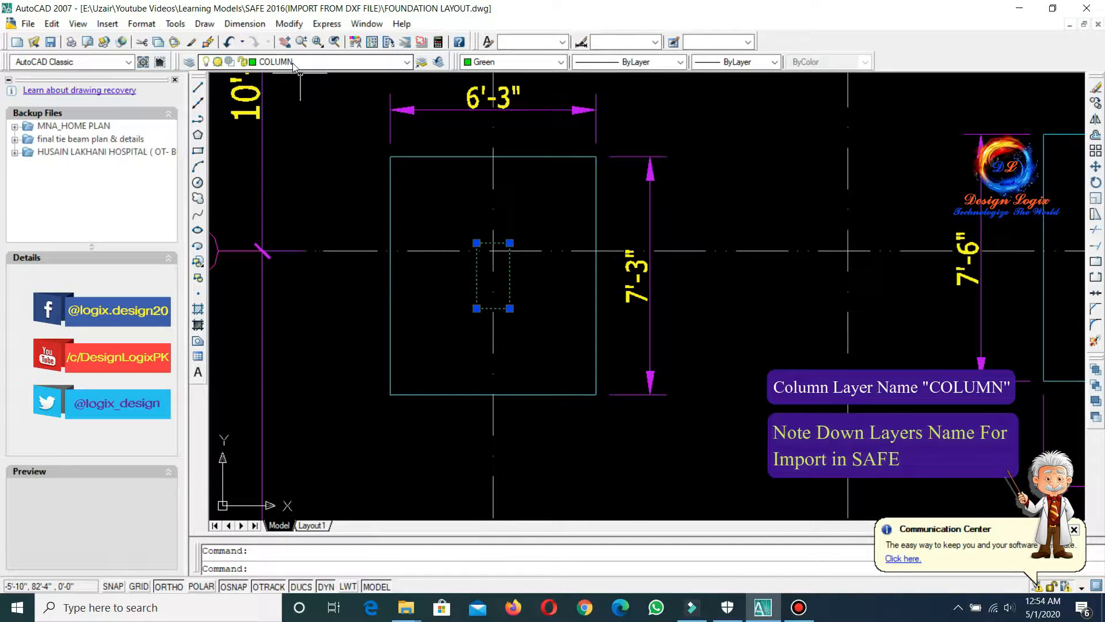
pyautogui.press('Escape')
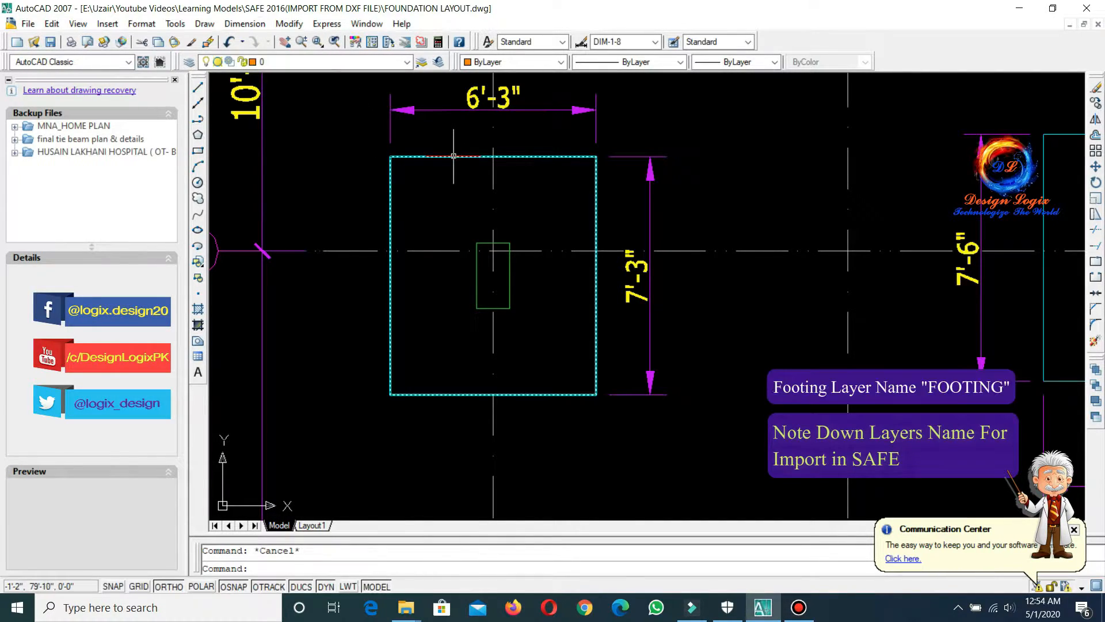
pyautogui.click(453, 156)
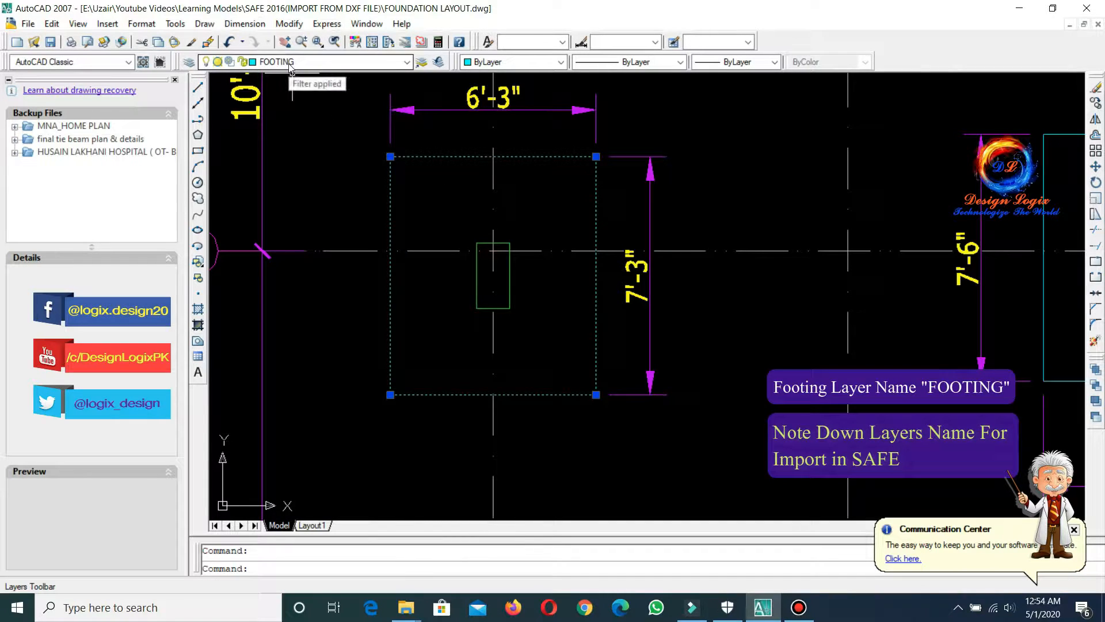
pyautogui.press('Escape')
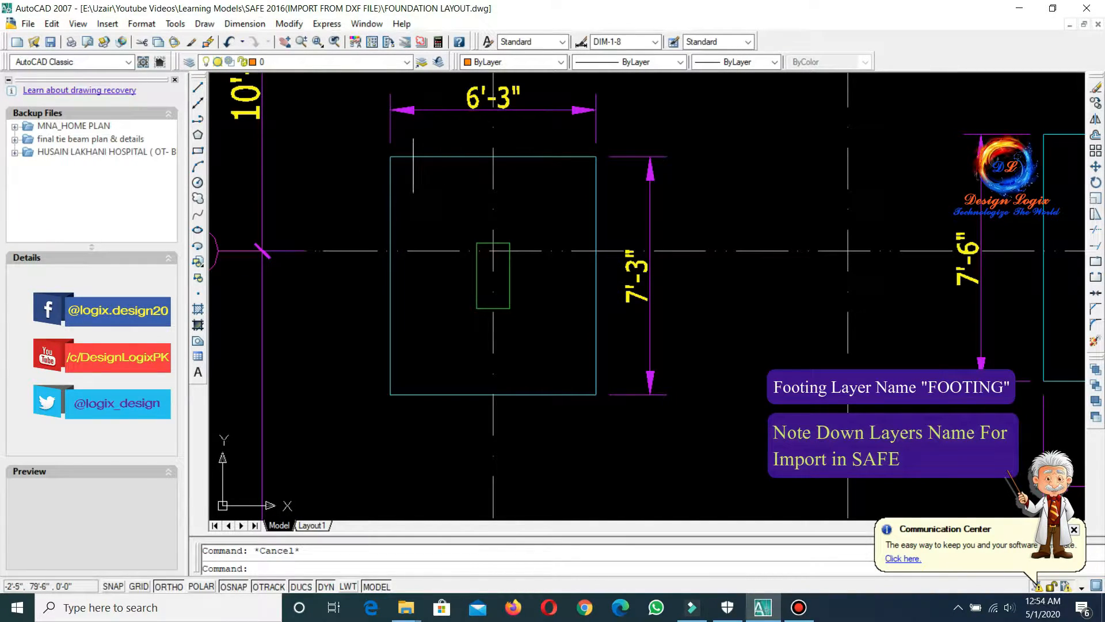
# Check the layer name of the horizontal grid line through the 6'-3" by 7'-3" footing
pyautogui.click(362, 250)
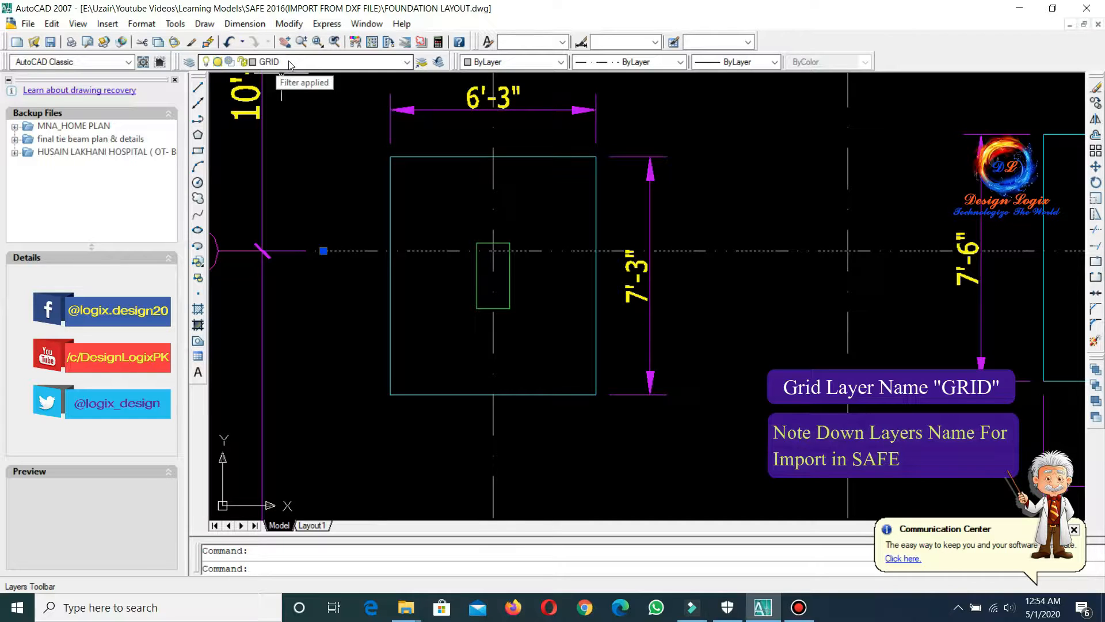
pyautogui.press('Escape')
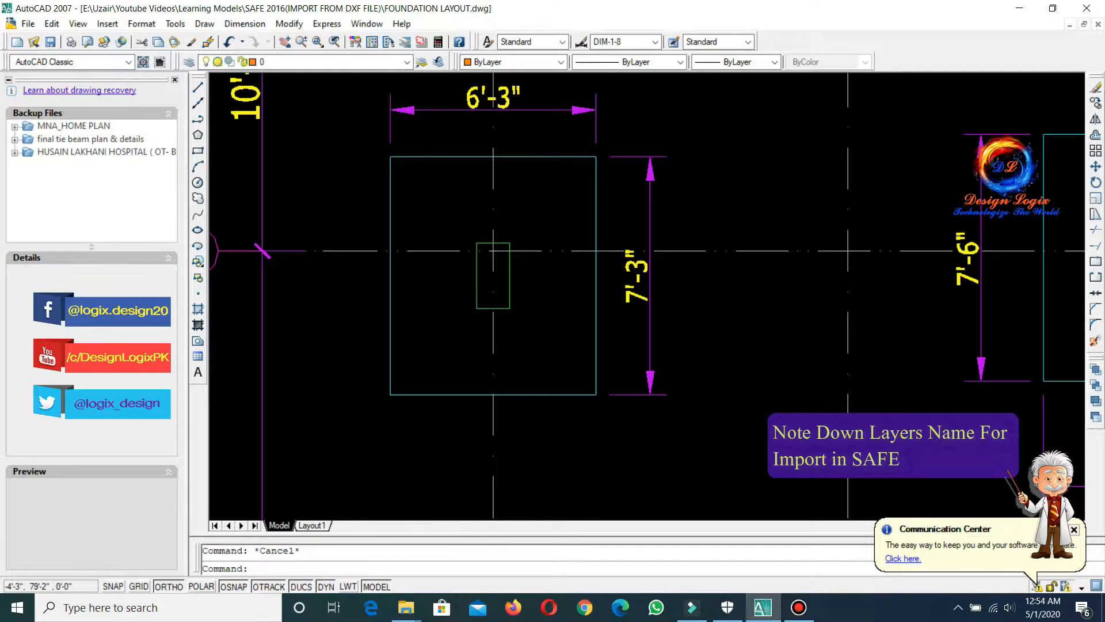
# Save a copy of the drawing as FOUNDATION LAYOUT.dxf in the AutoCAD 2000/LT2000 DXF format
pyautogui.scroll(-9, 356, 178)
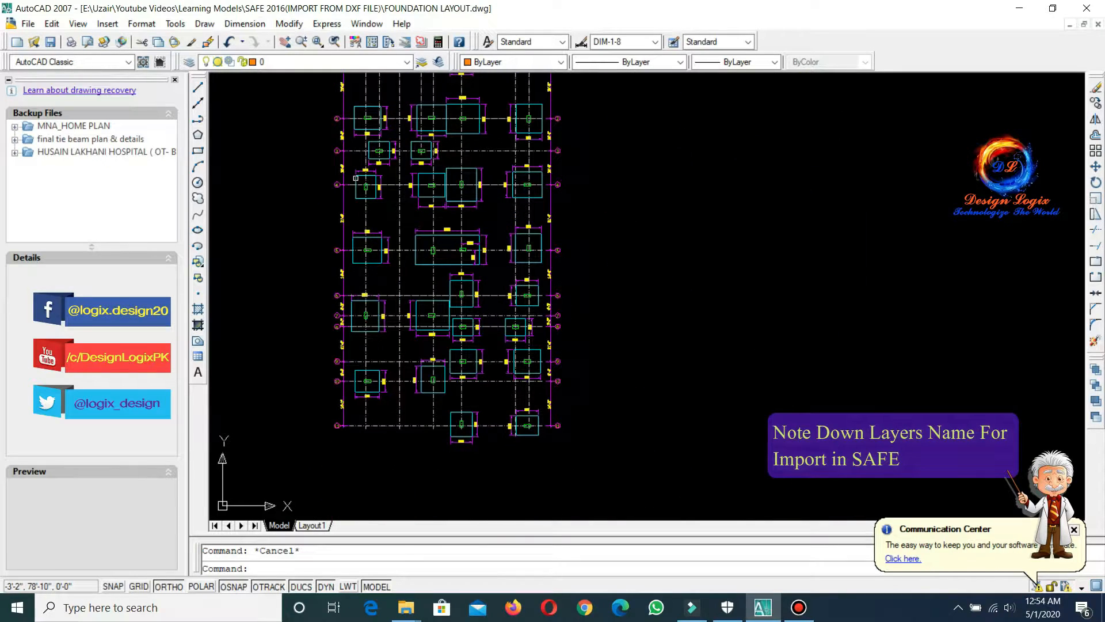
pyautogui.scroll(-4, 417, 263)
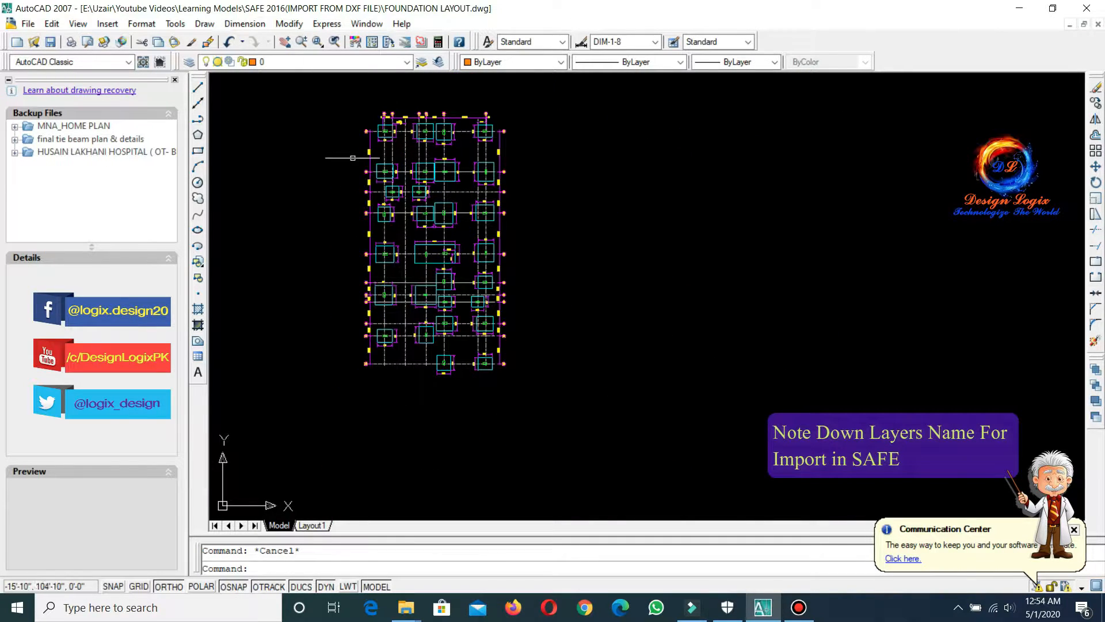
pyautogui.scroll(3, 352, 156)
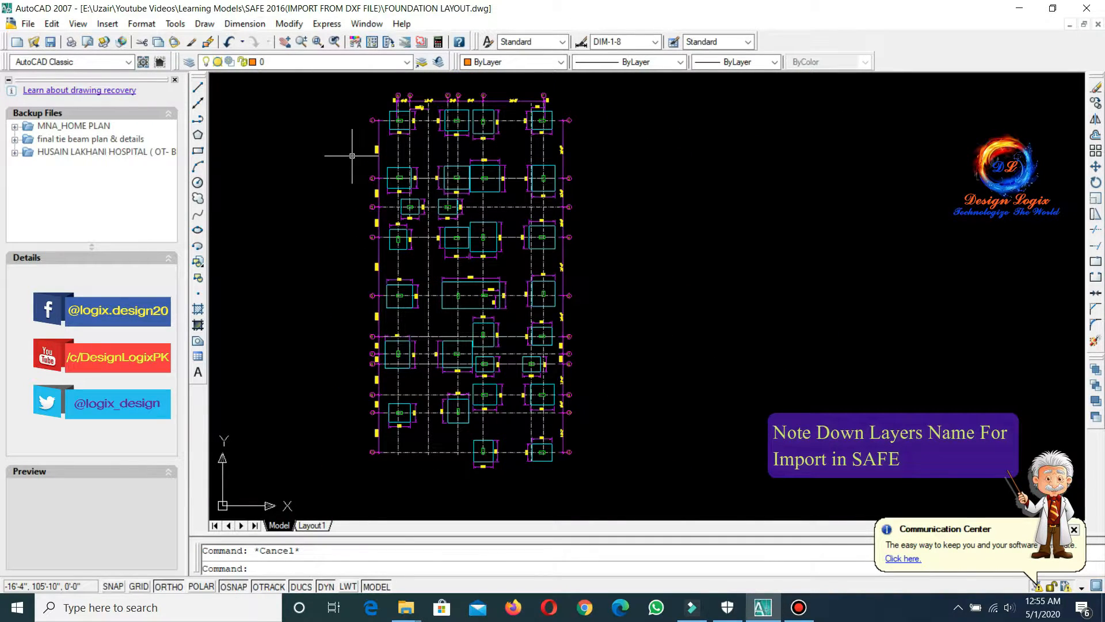
pyautogui.click(29, 23)
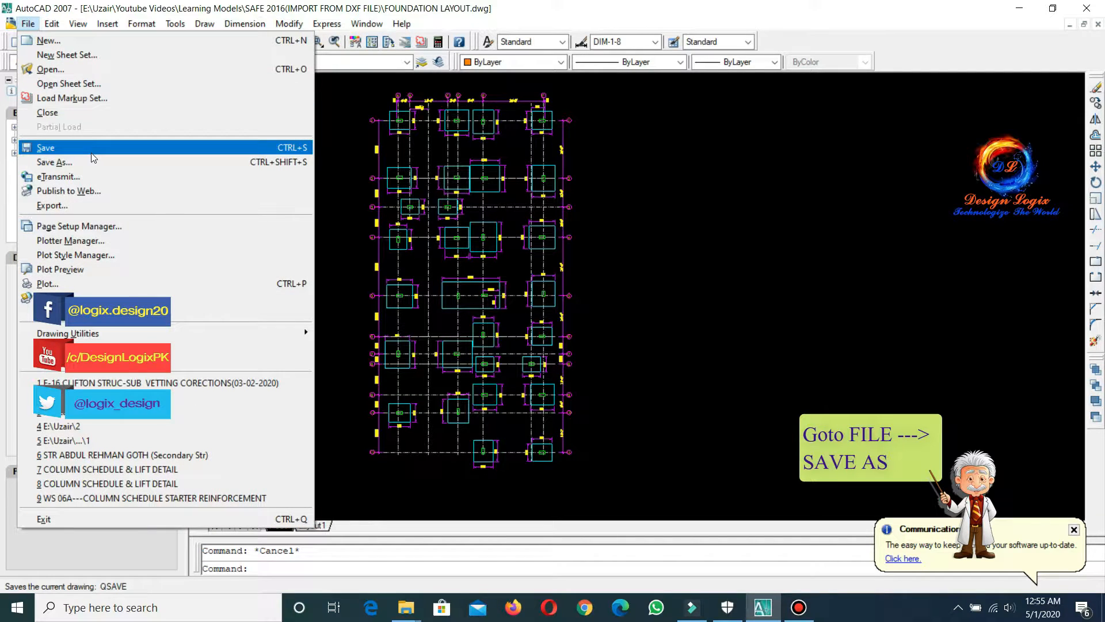
pyautogui.click(103, 162)
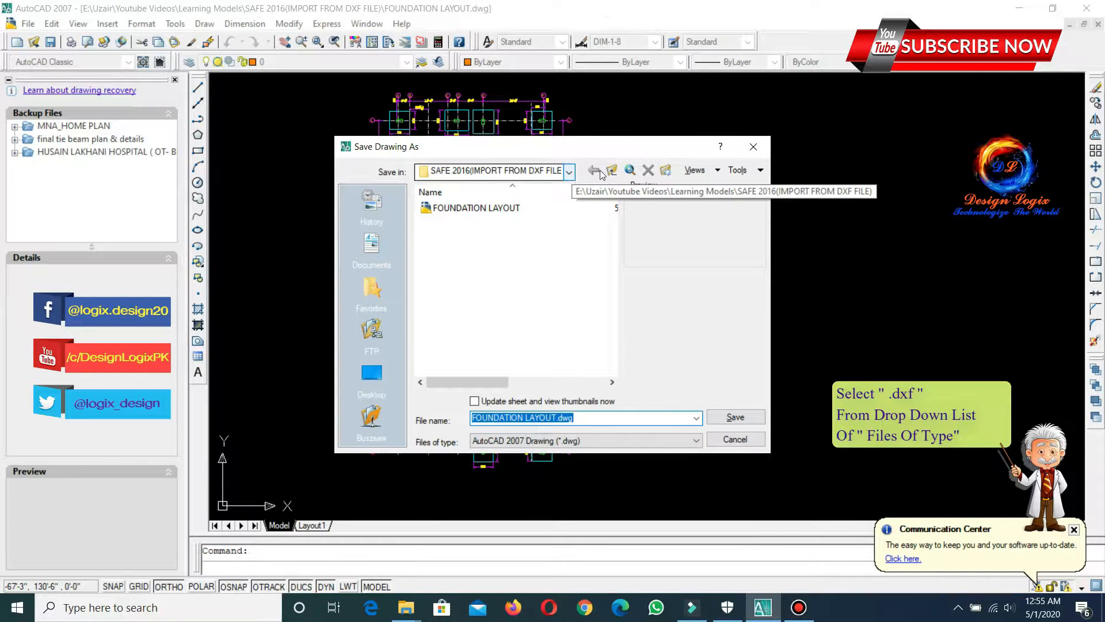
pyautogui.click(596, 440)
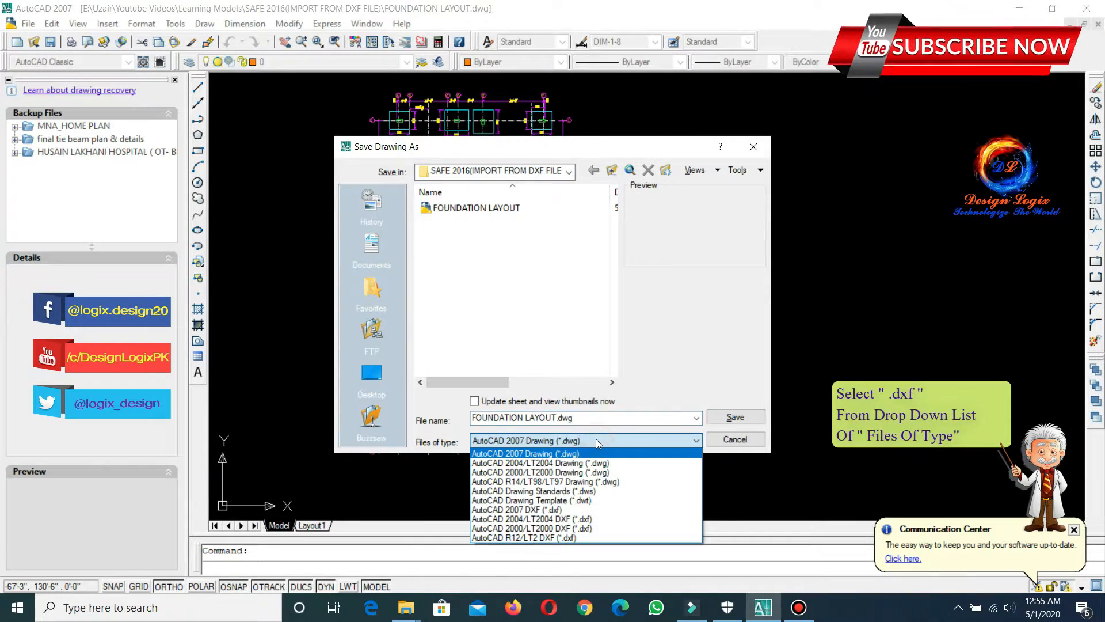
pyautogui.click(599, 528)
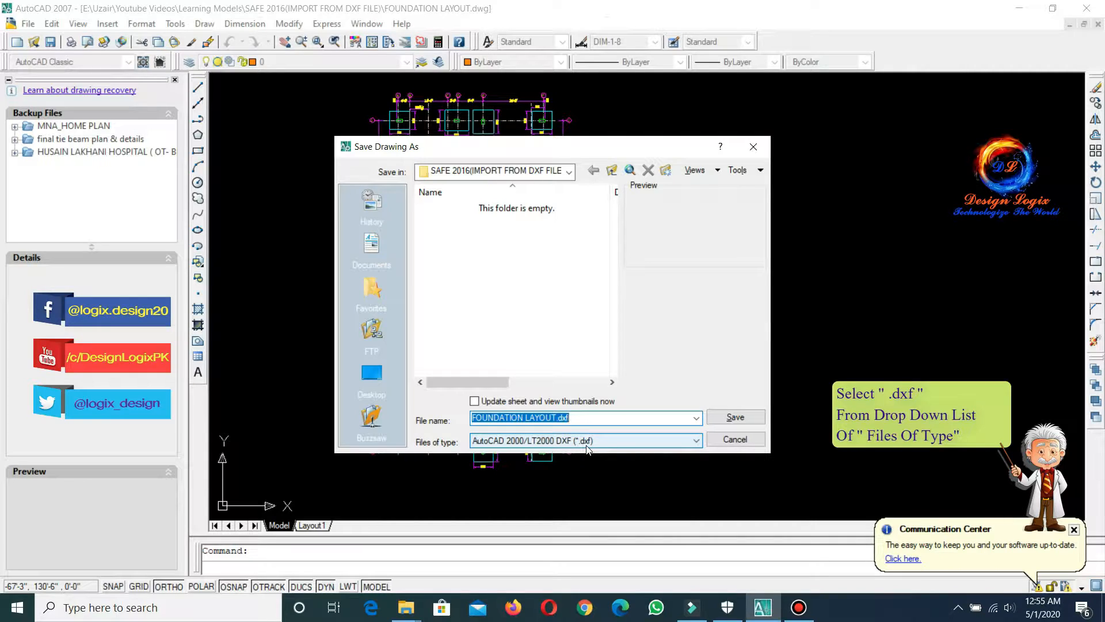
pyautogui.click(734, 417)
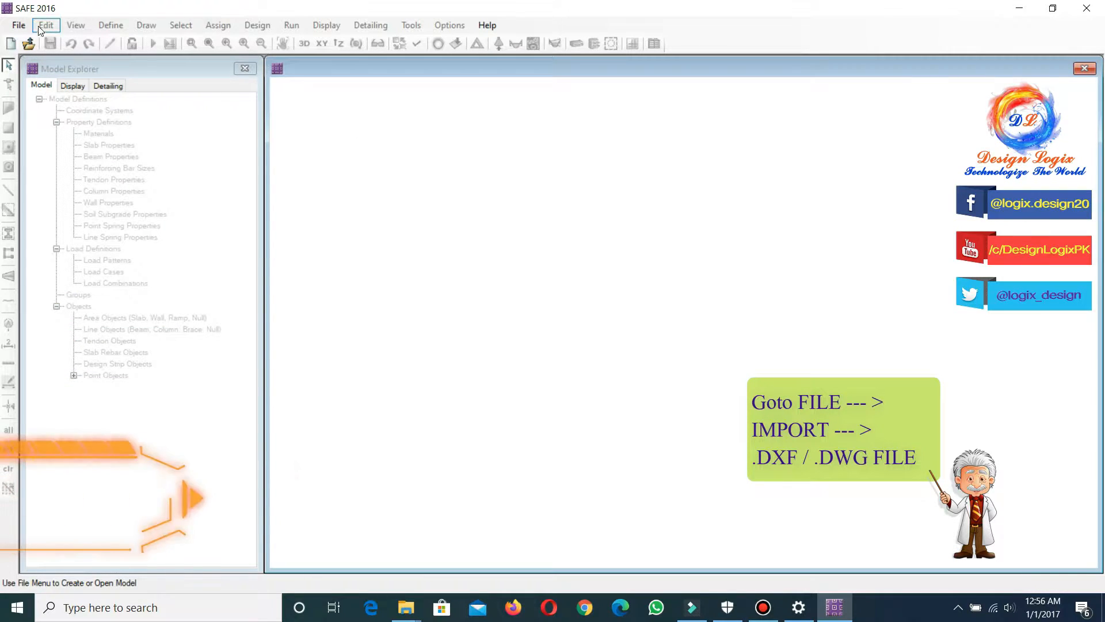
# In SAFE 2016, start a DXF/DWG import and open the FOUNDATION LAYOUT DXF file
pyautogui.click(18, 24)
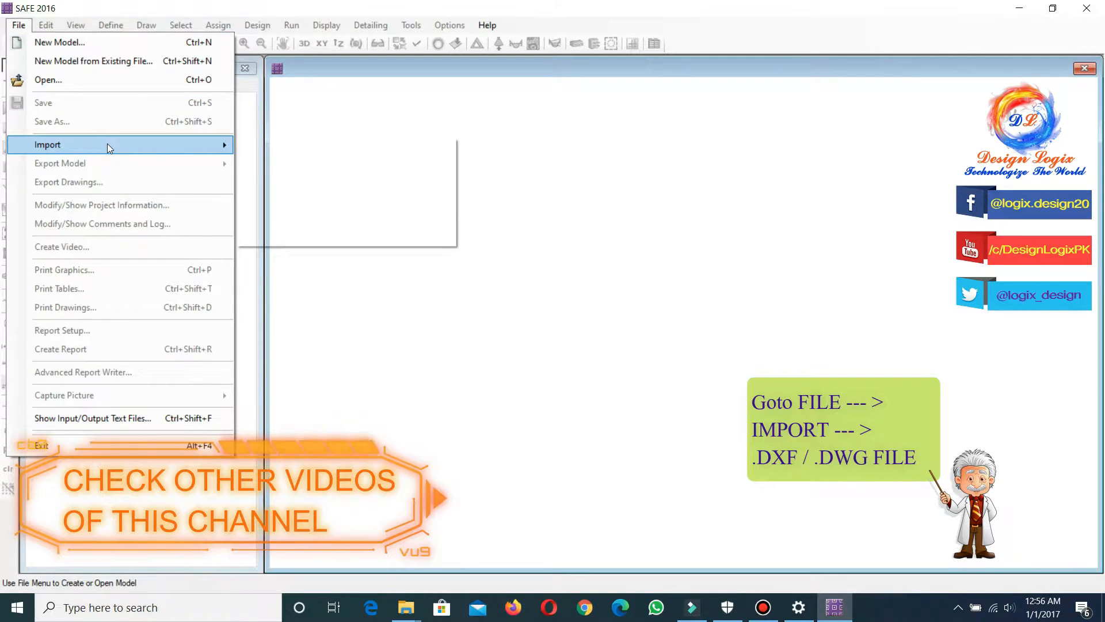
pyautogui.moveTo(107, 144)
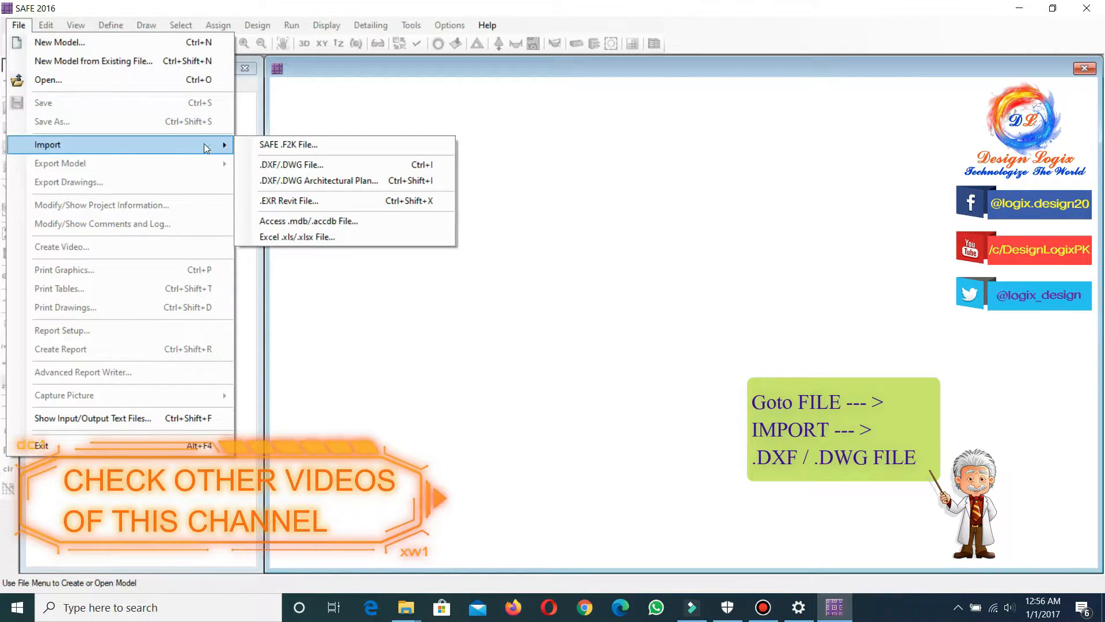
pyautogui.click(298, 165)
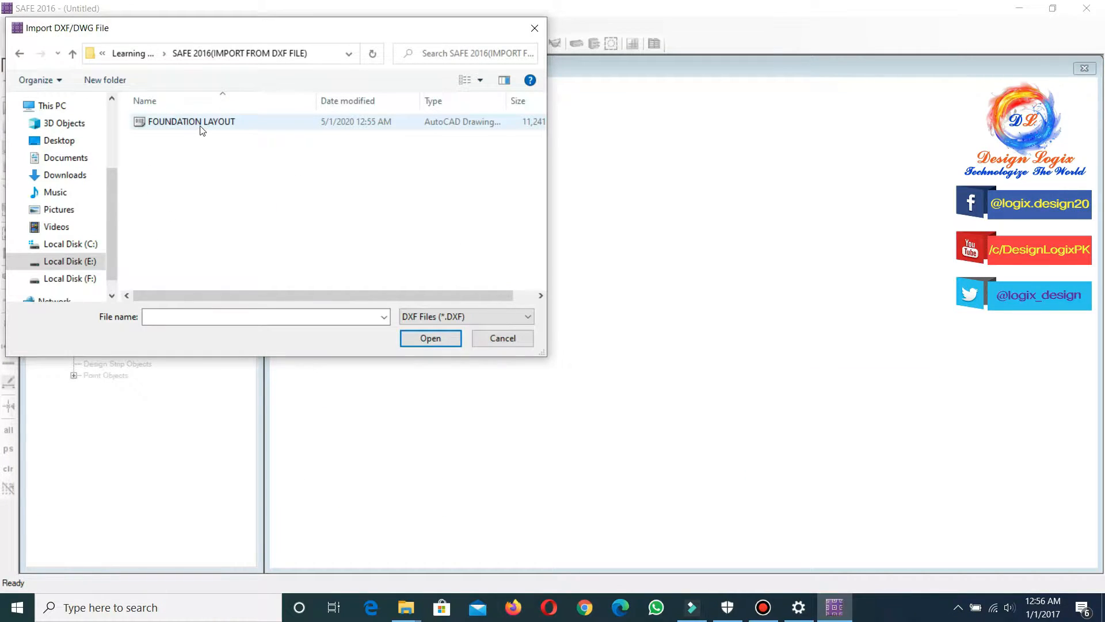
pyautogui.click(199, 122)
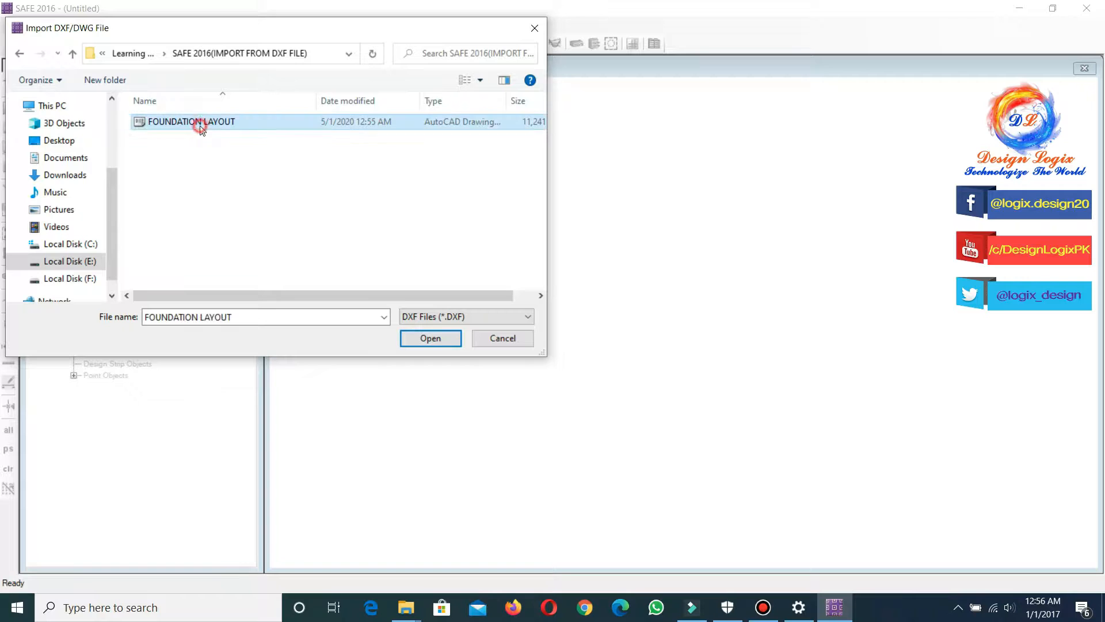
pyautogui.click(436, 338)
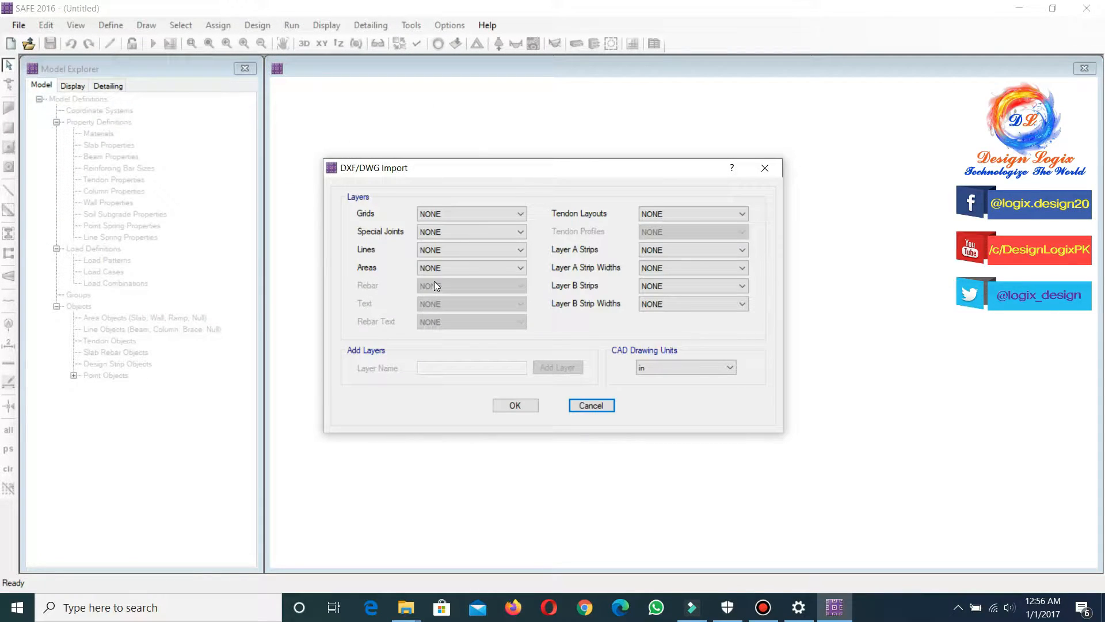
# Assign layer GRID to Grids and layer COLUMN to Areas, and import the drawing with inches as CAD units
pyautogui.click(493, 215)
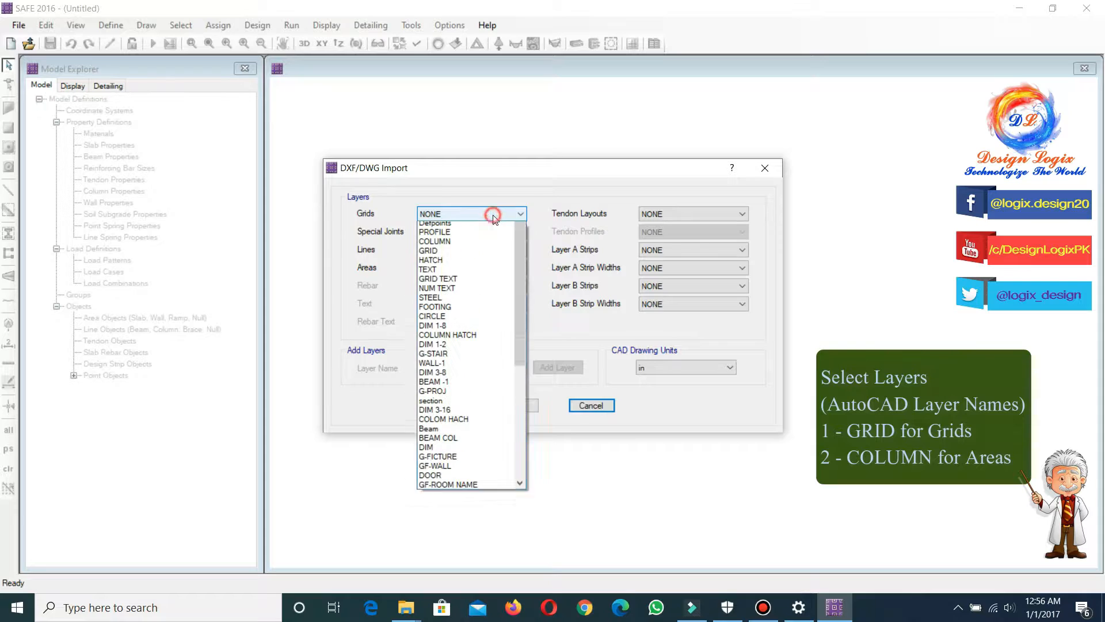
pyautogui.click(437, 250)
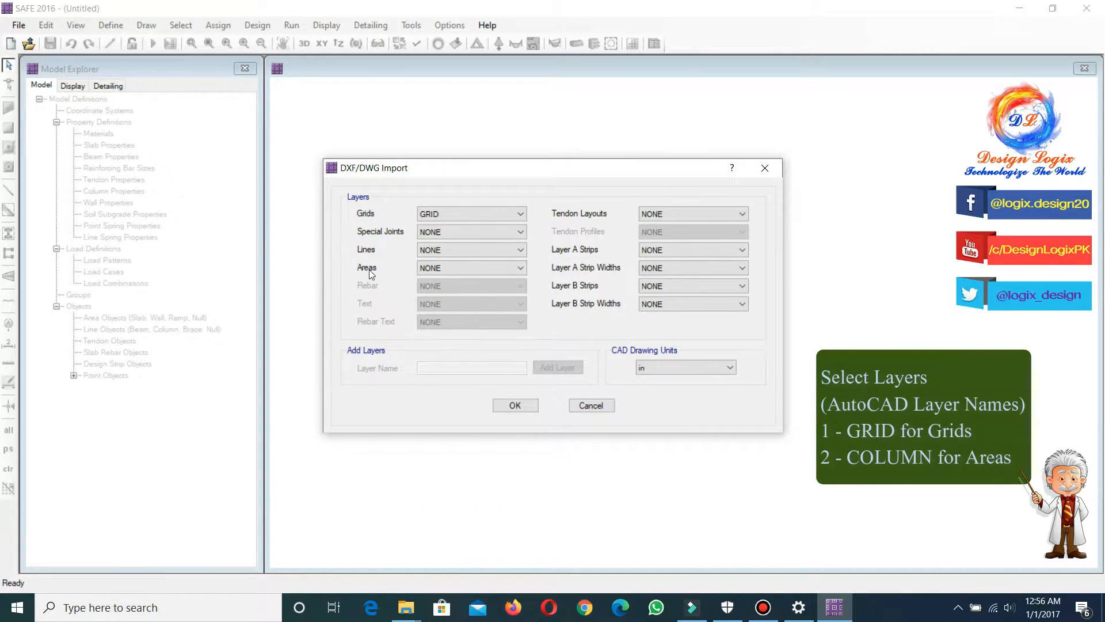
pyautogui.click(459, 270)
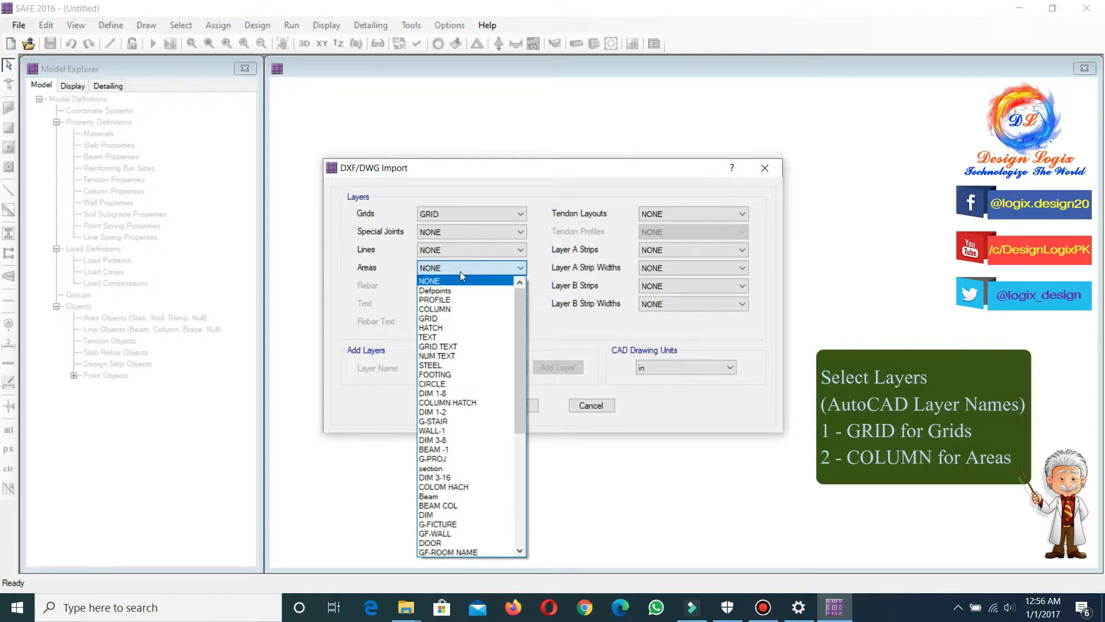
pyautogui.click(459, 311)
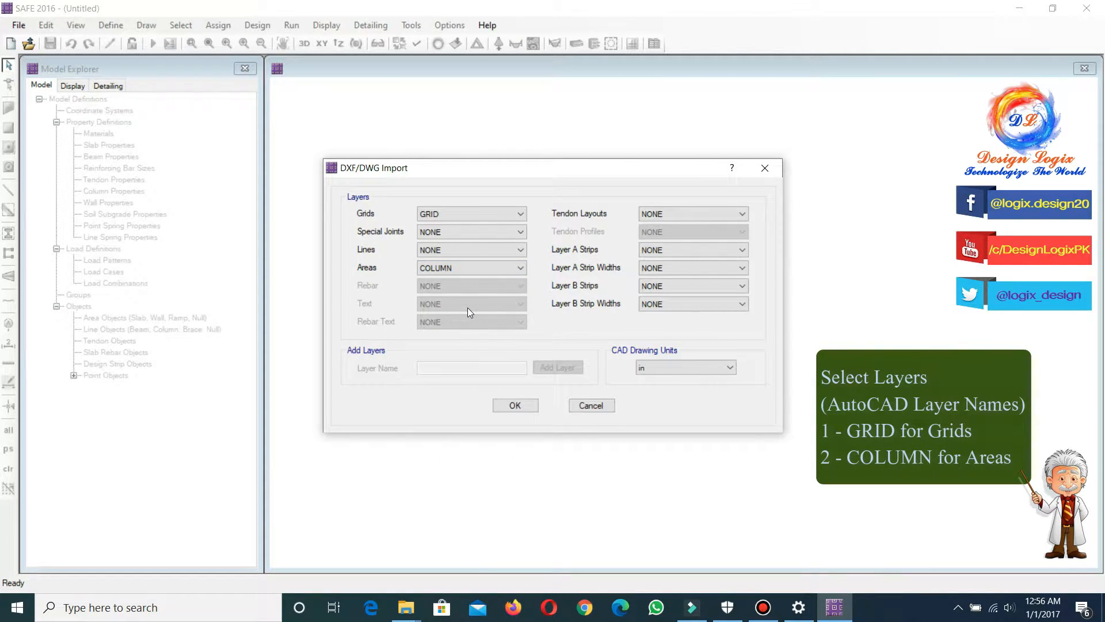
pyautogui.click(515, 405)
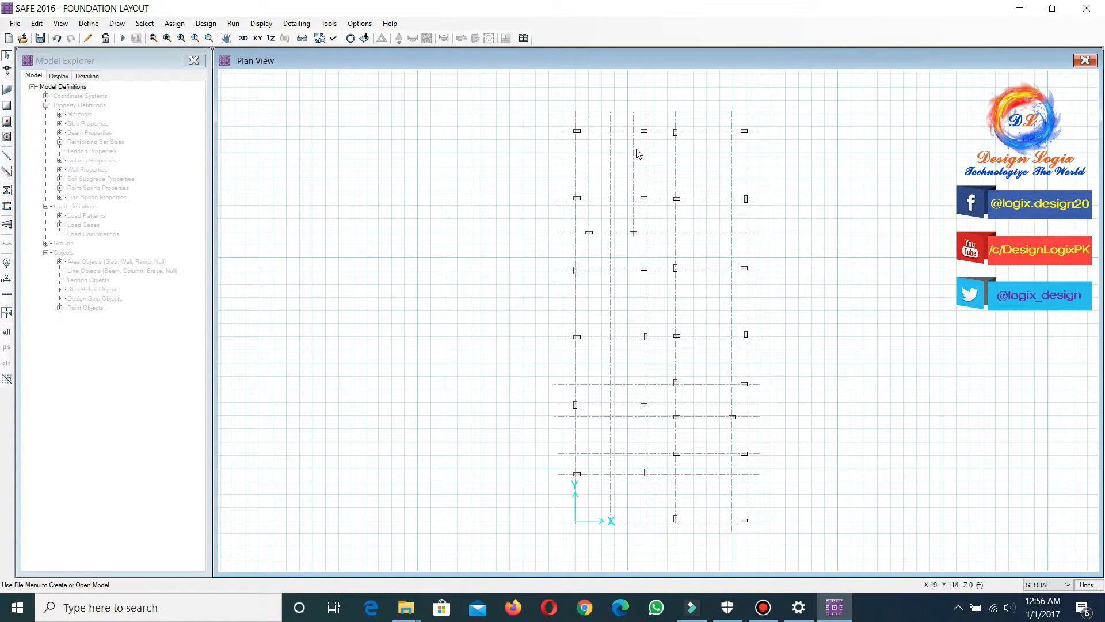
# Inspect the imported grids and columns in the plan view and save the model as FOUNDATION LAYOUT in the DXF import folder
pyautogui.scroll(2, 654, 101)
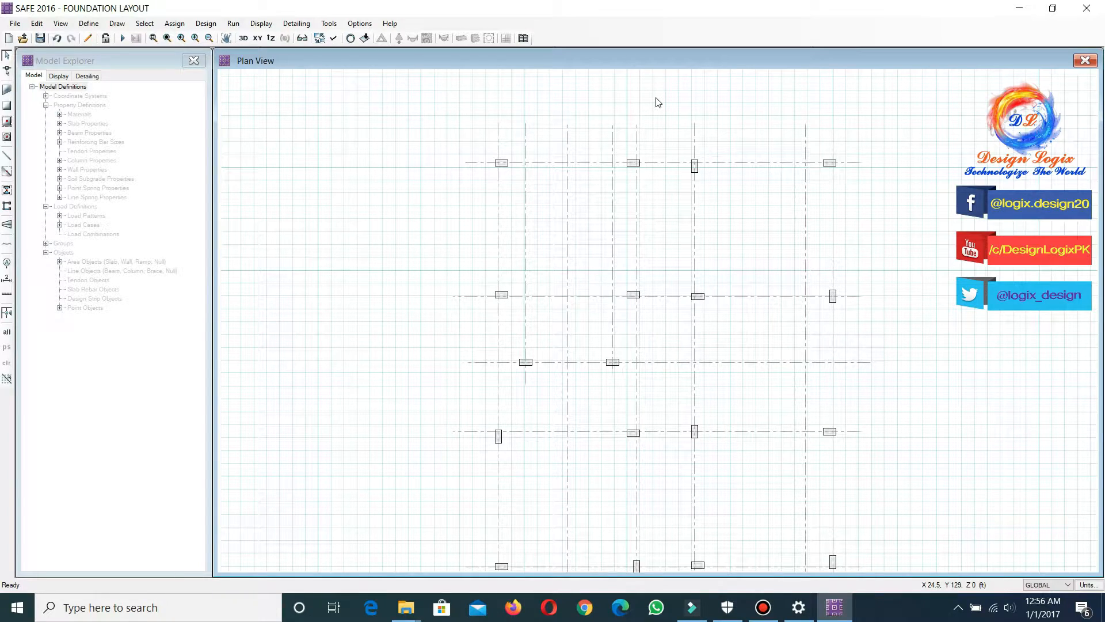
pyautogui.scroll(-1, 658, 102)
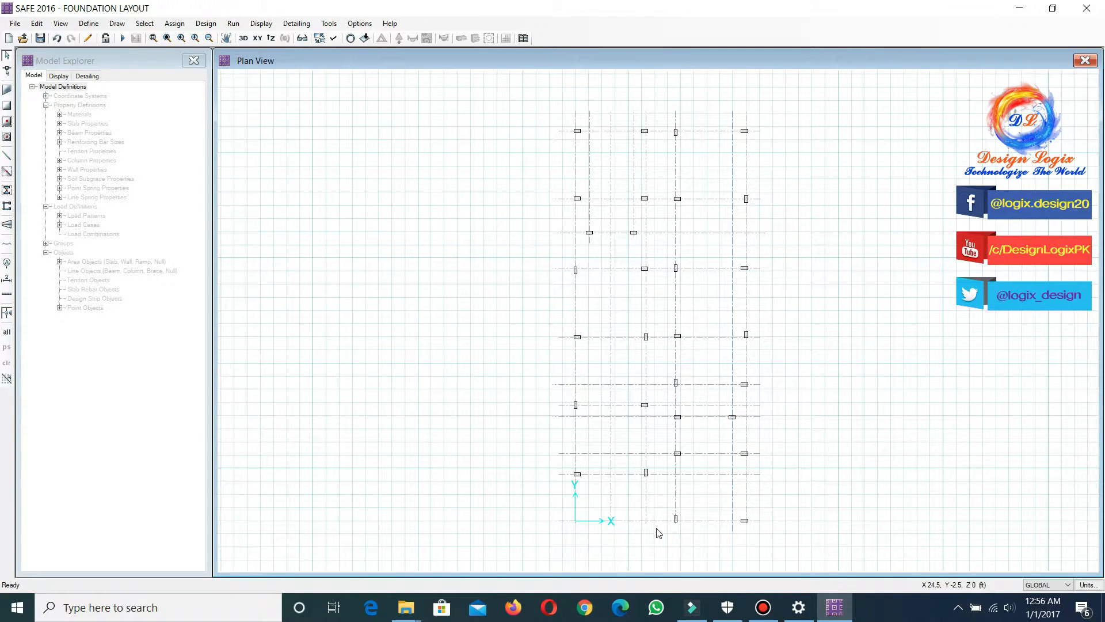
pyautogui.scroll(2, 665, 528)
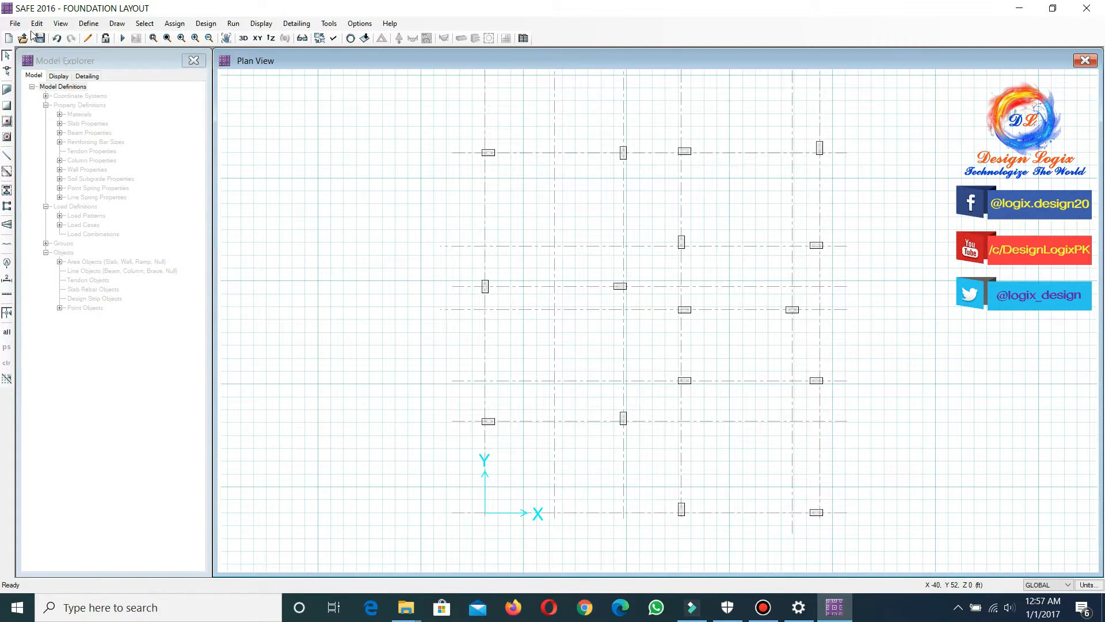
pyautogui.click(15, 23)
pyautogui.click(62, 99)
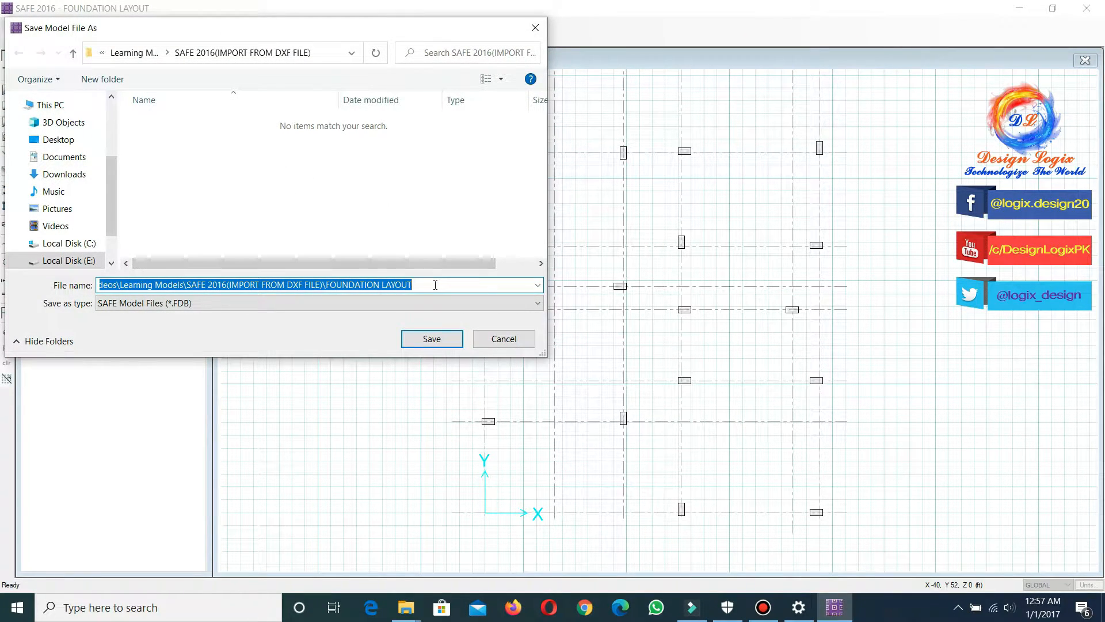
pyautogui.click(451, 339)
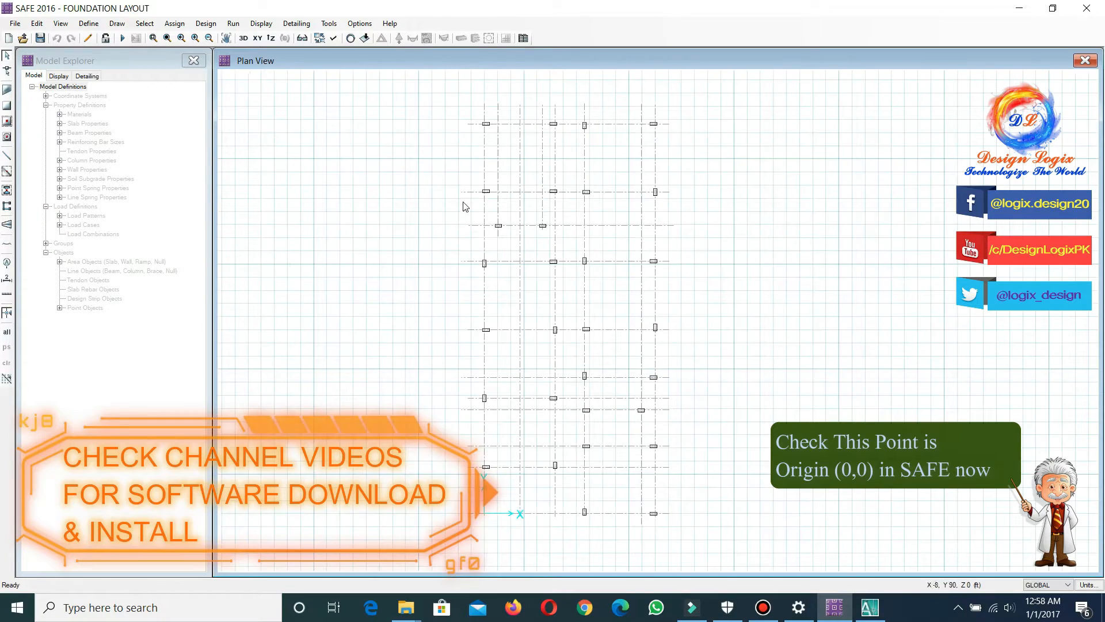
# Open the grid data of the GLOBAL coordinate system for editing
pyautogui.scroll(1, 516, 95)
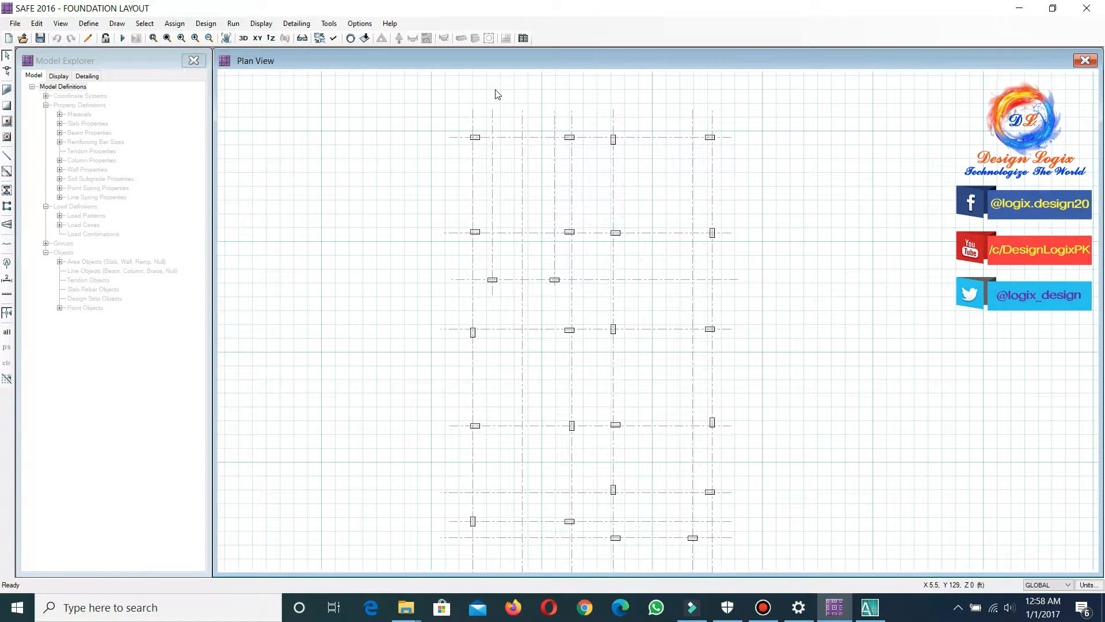
pyautogui.rightClick(323, 161)
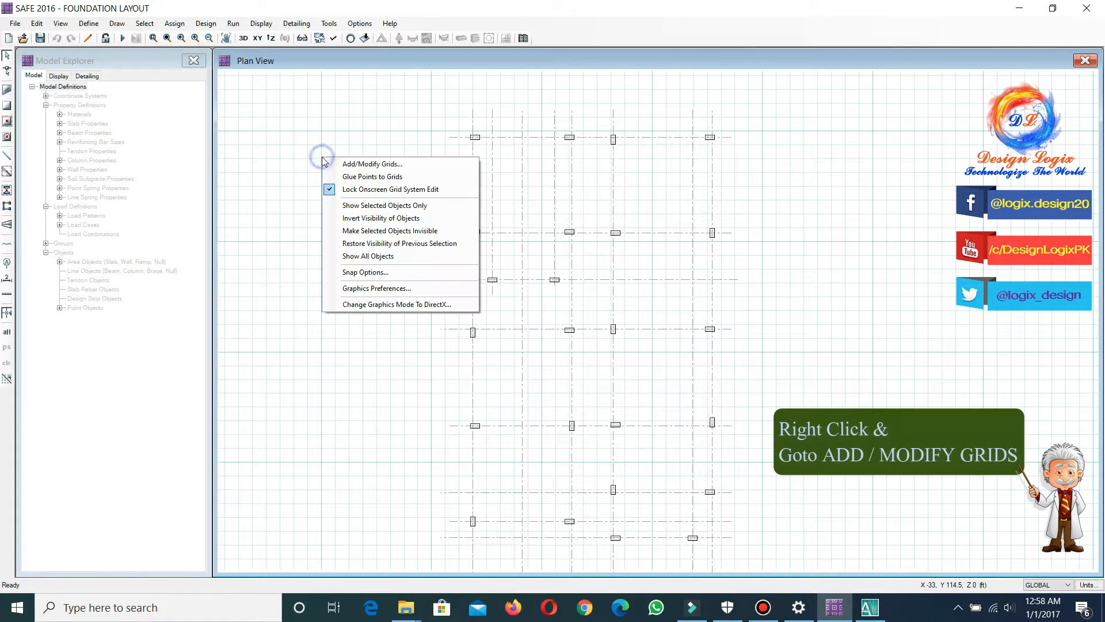
pyautogui.click(353, 165)
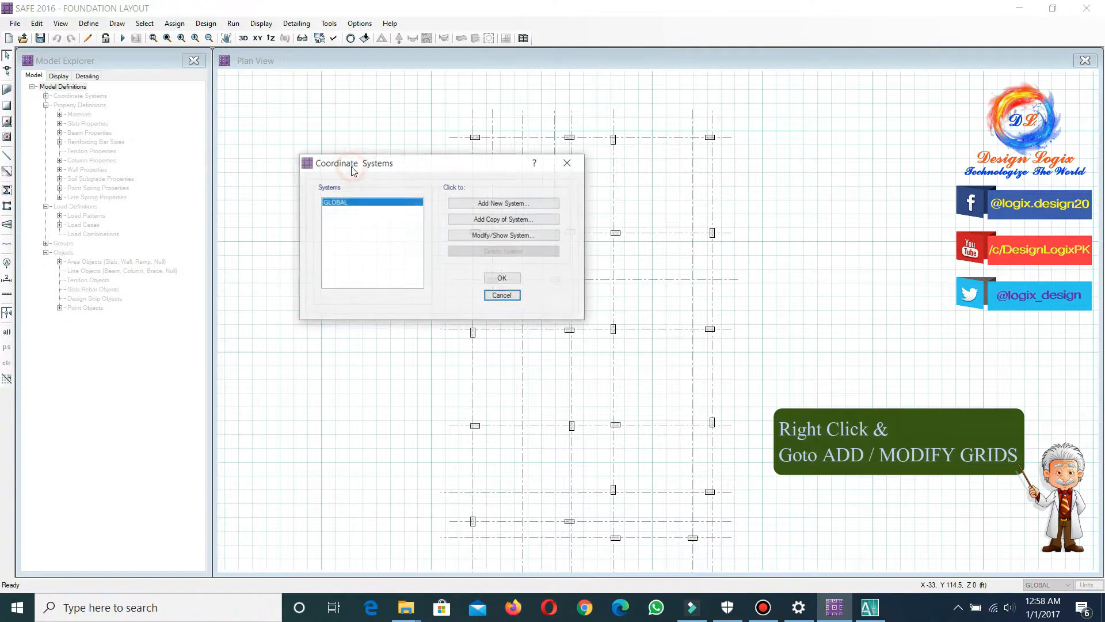
pyautogui.click(510, 236)
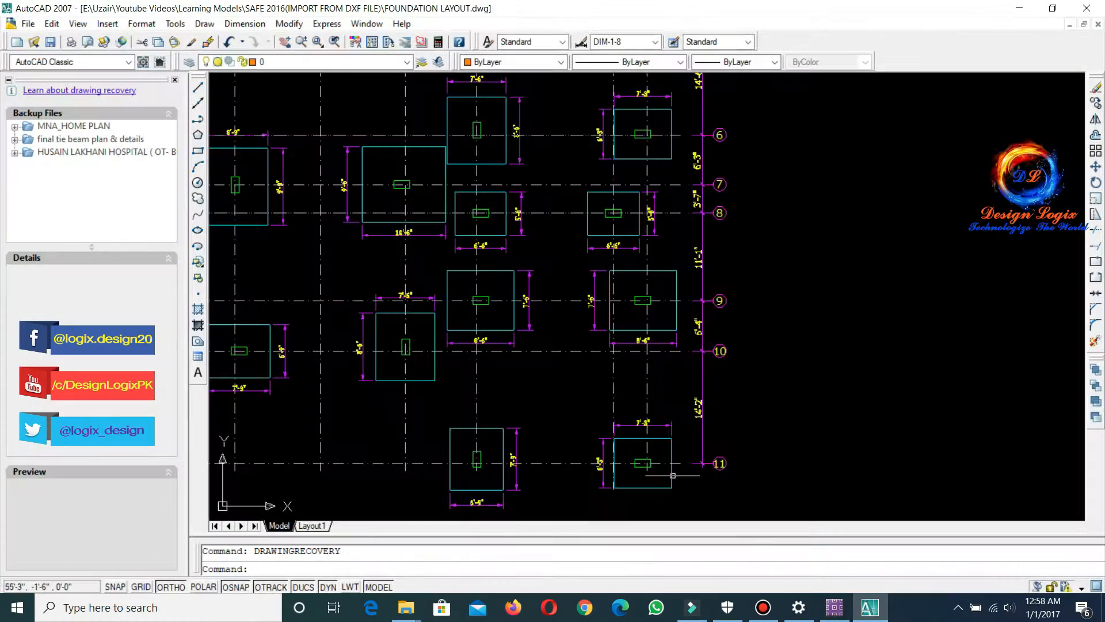
# Examine the vertical grid labels and spacings in the AutoCAD foundation layout and return to SAFE 2016
pyautogui.scroll(-3, 357, 243)
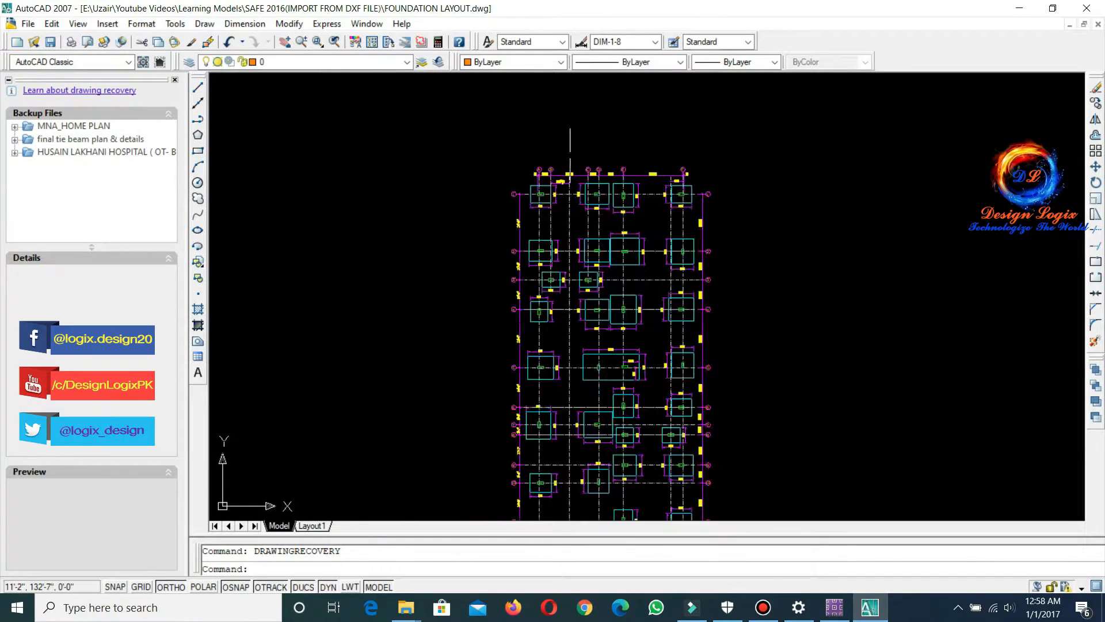
pyautogui.scroll(5, 357, 243)
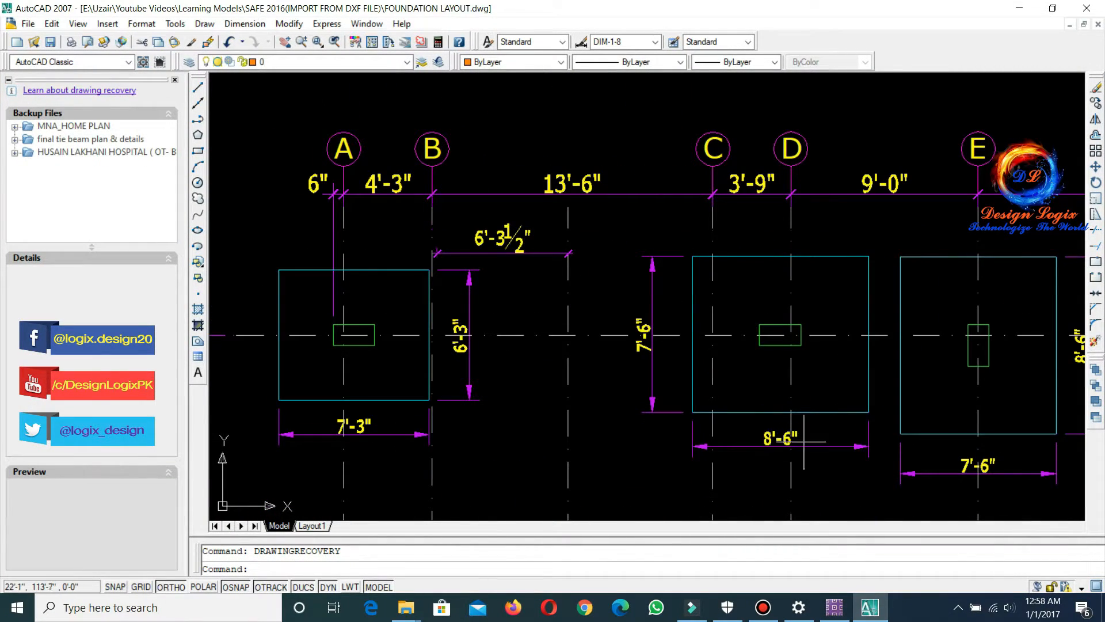
pyautogui.click(834, 607)
# Set the Grid ID of the vertical general grid line at X = 0 ft to A
pyautogui.scroll(-1, 359, 397)
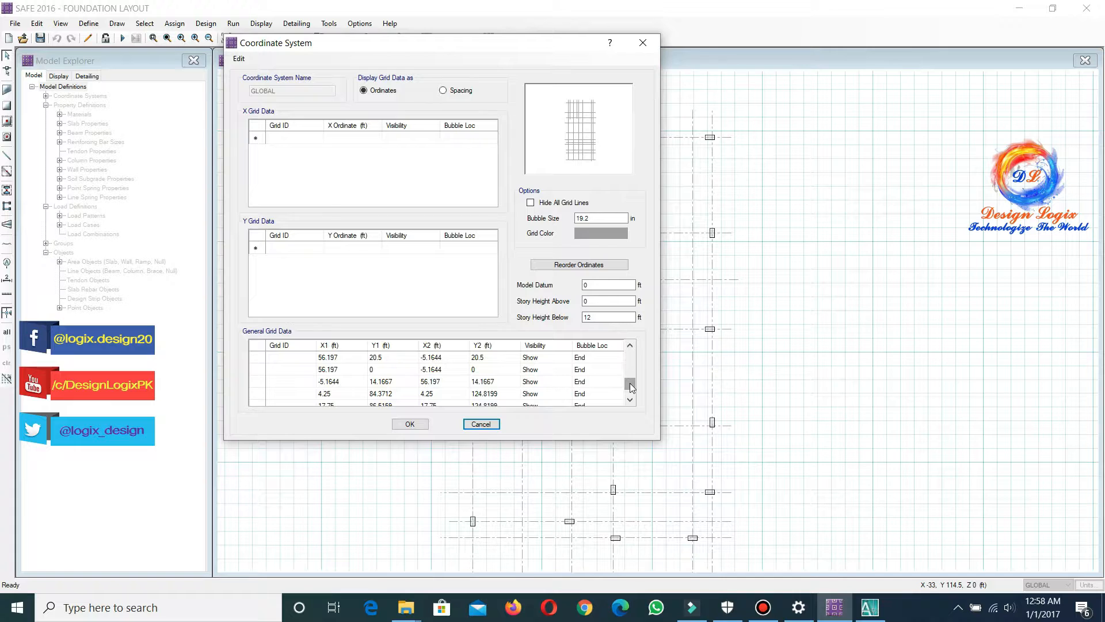
pyautogui.moveTo(629, 383); pyautogui.dragTo(630, 371)
pyautogui.click(296, 382)
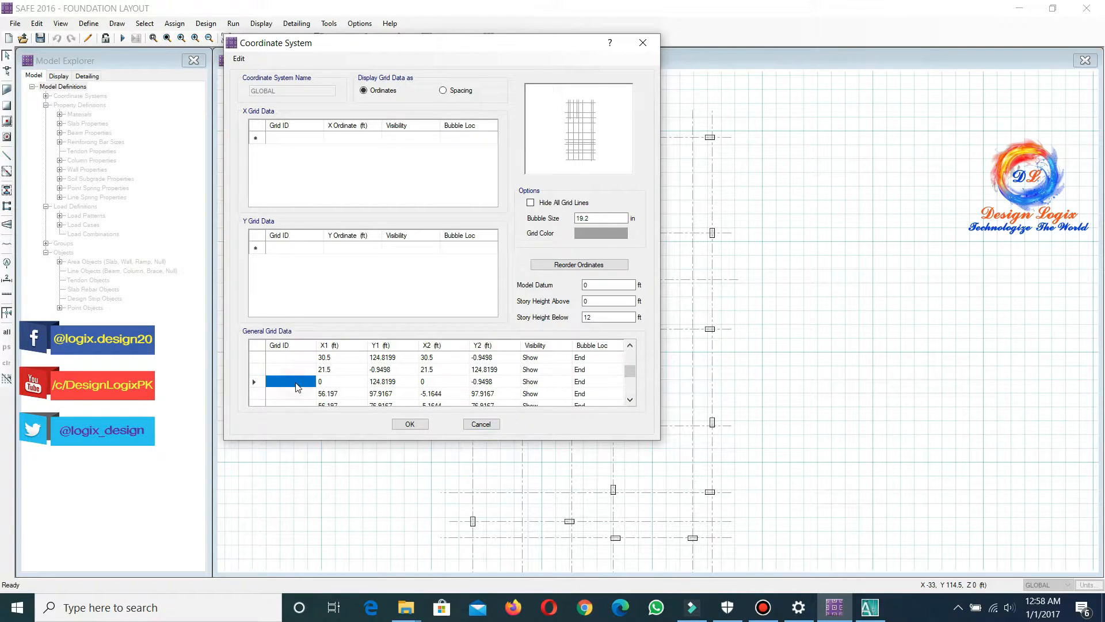
pyautogui.write('A')
pyautogui.click(306, 394)
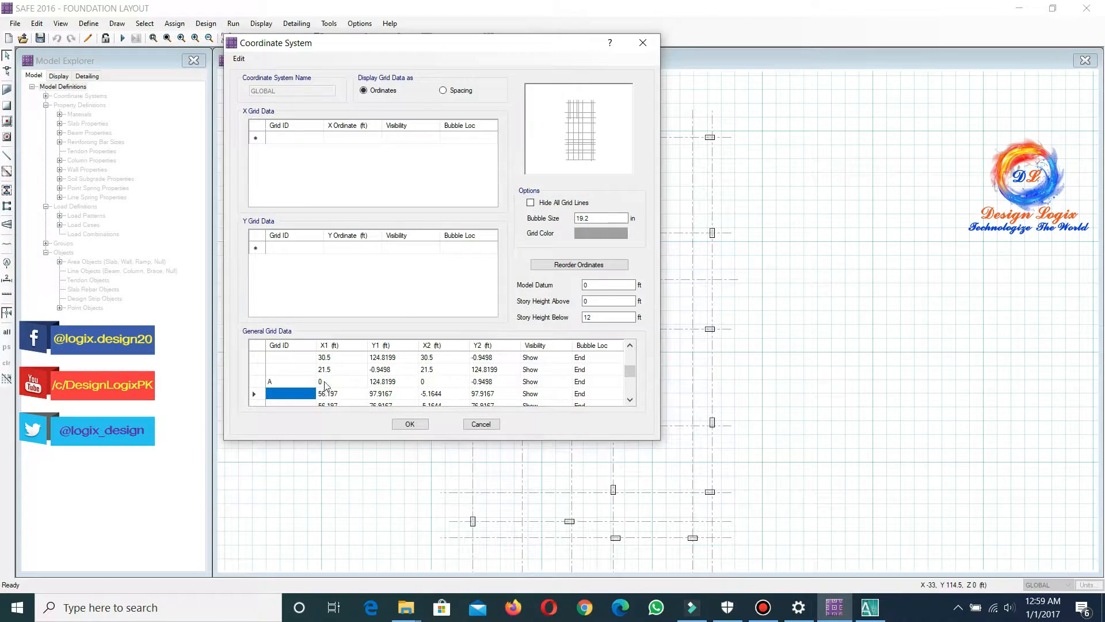
# Set the Grid IDs of the vertical general grid lines at X = 4.25 ft and X = 17.75 ft to B and C
pyautogui.scroll(-1, 305, 382)
pyautogui.scroll(-2, 305, 386)
pyautogui.click(304, 385)
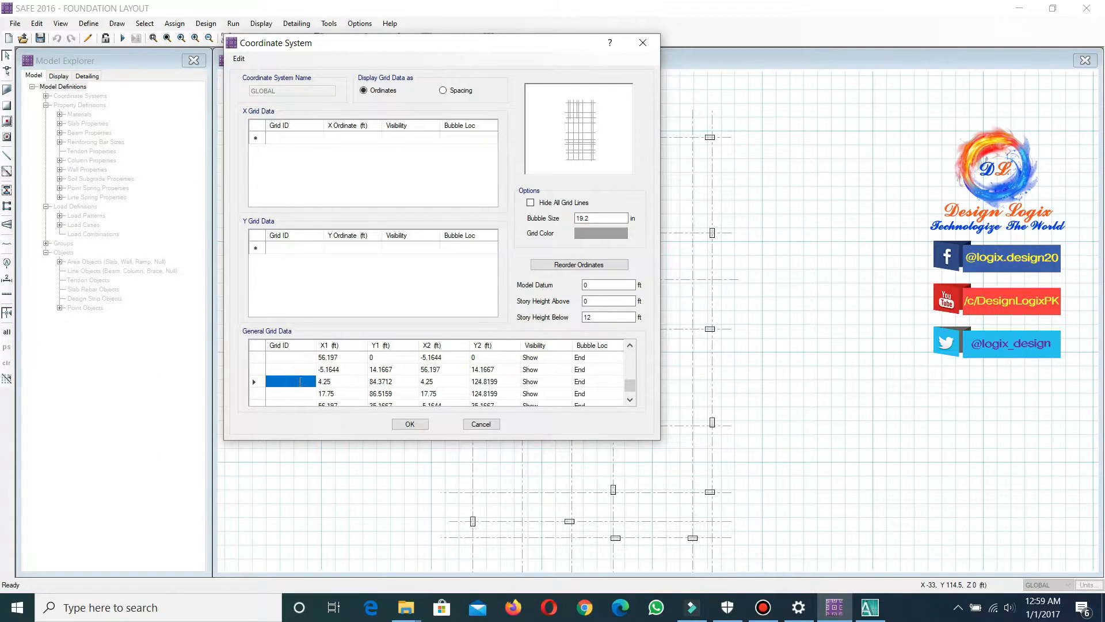
pyautogui.write('B')
pyautogui.click(287, 372)
pyautogui.click(870, 607)
pyautogui.click(834, 607)
pyautogui.scroll(-2, 288, 379)
# Set the Grid IDs of the vertical grid lines at X = 21.5, 30.5 and 52 ft to D, E and F, matching the AutoCAD layout
pyautogui.click(869, 607)
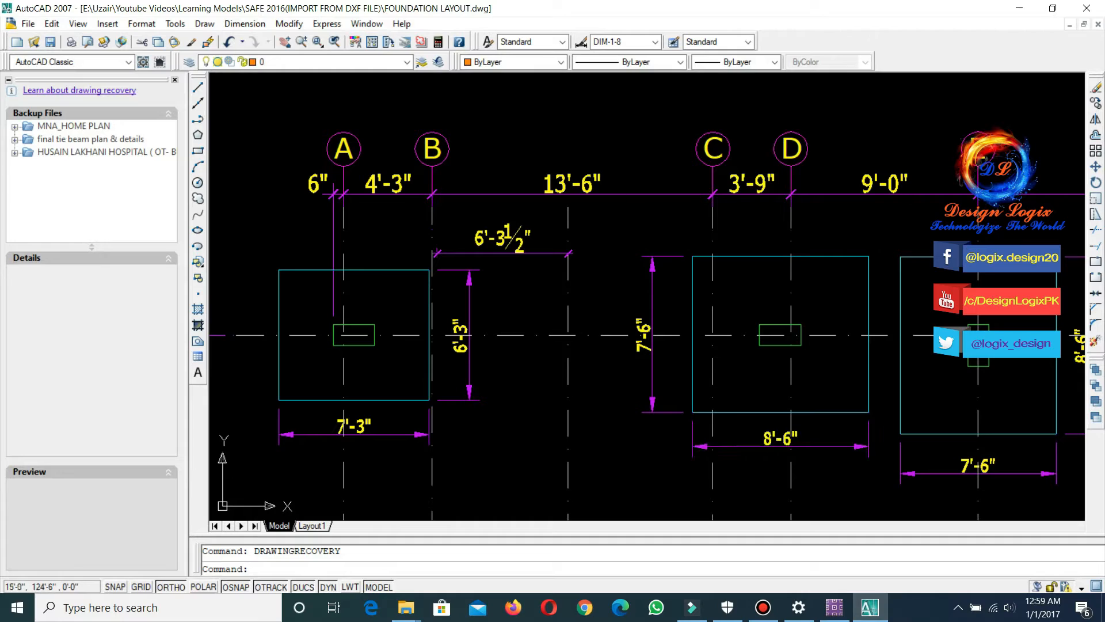
pyautogui.click(834, 607)
pyautogui.scroll(-2, 299, 383)
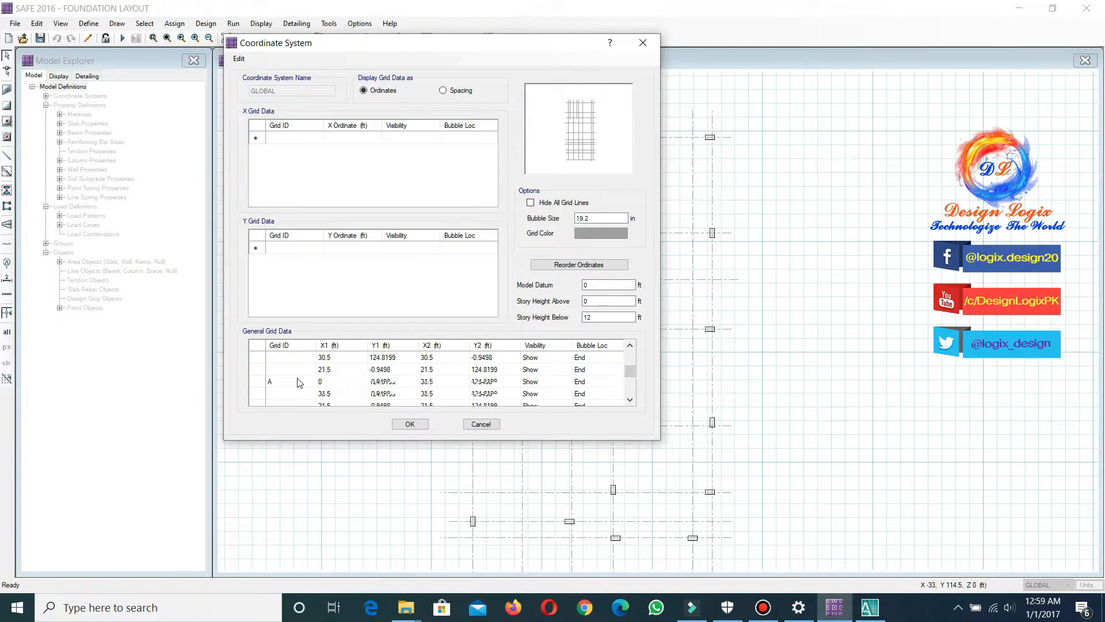
pyautogui.click(296, 368)
pyautogui.click(869, 607)
pyautogui.click(834, 607)
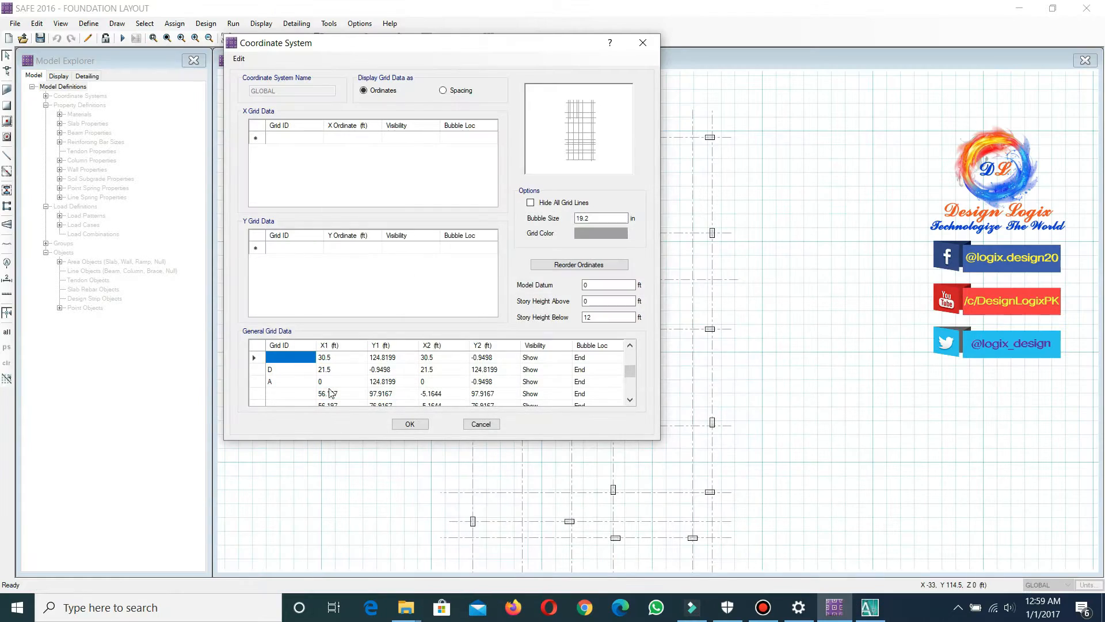
pyautogui.click(869, 607)
pyautogui.scroll(-2, 763, 282)
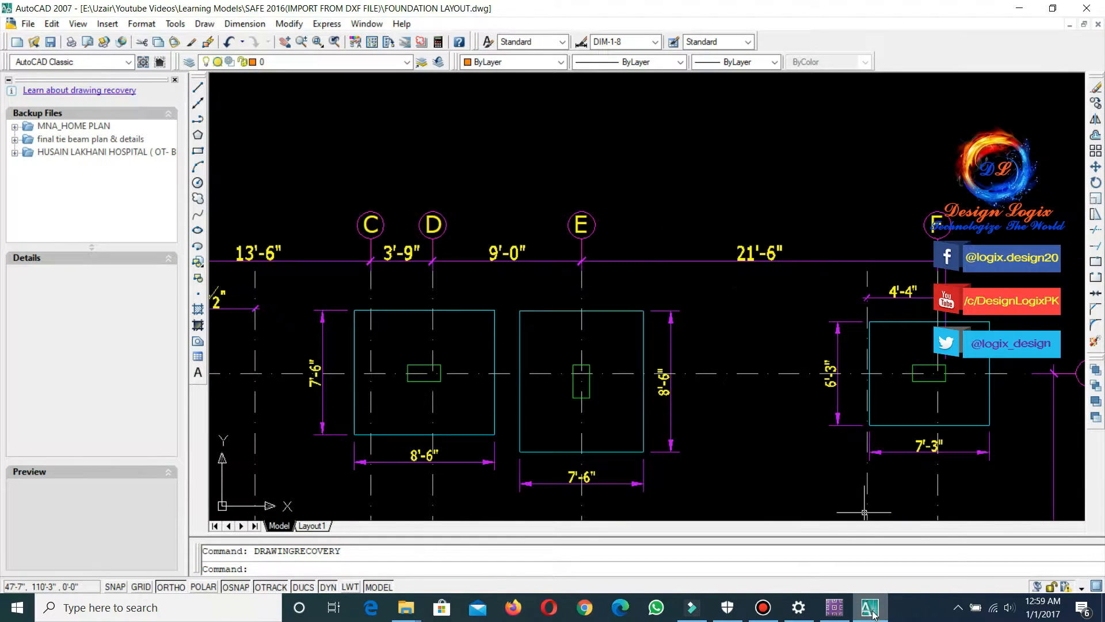
pyautogui.click(834, 607)
pyautogui.scroll(-2, 299, 380)
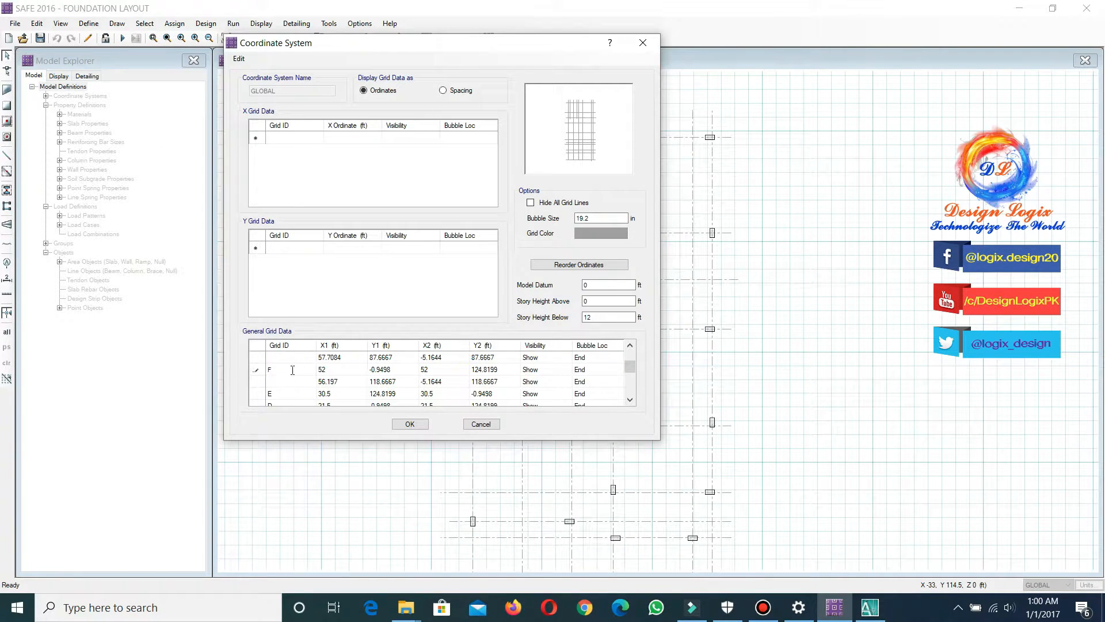
# Check the horizontal grid labels in AutoCAD and set the Grid IDs at Y = 0 ft and Y = 14.1667 ft to 11 and 10
pyautogui.scroll(-4, 288, 380)
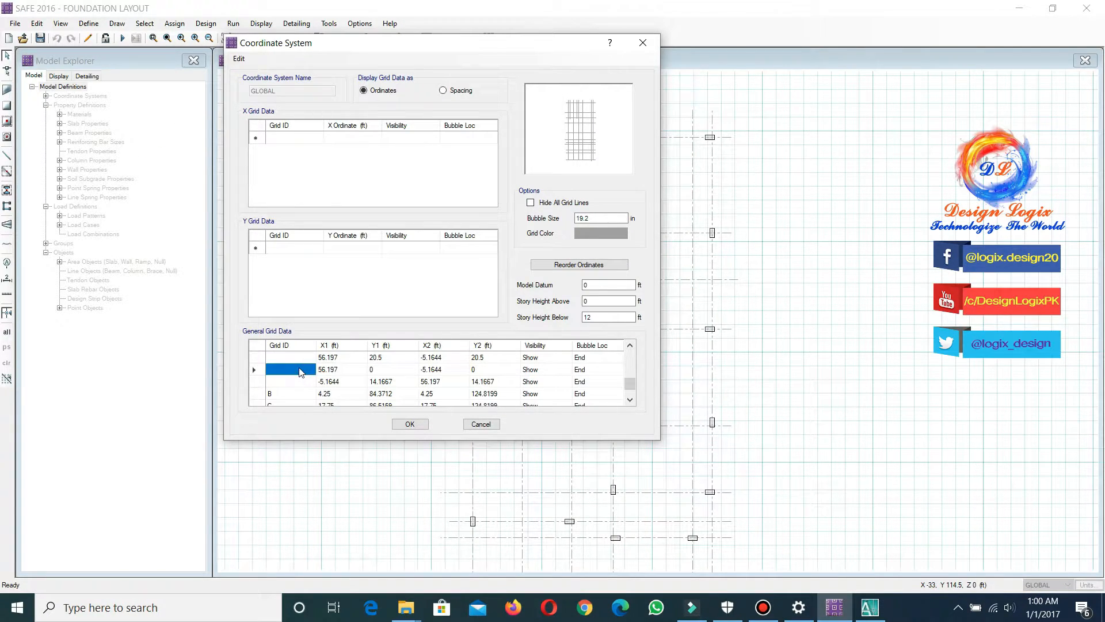
pyautogui.click(870, 607)
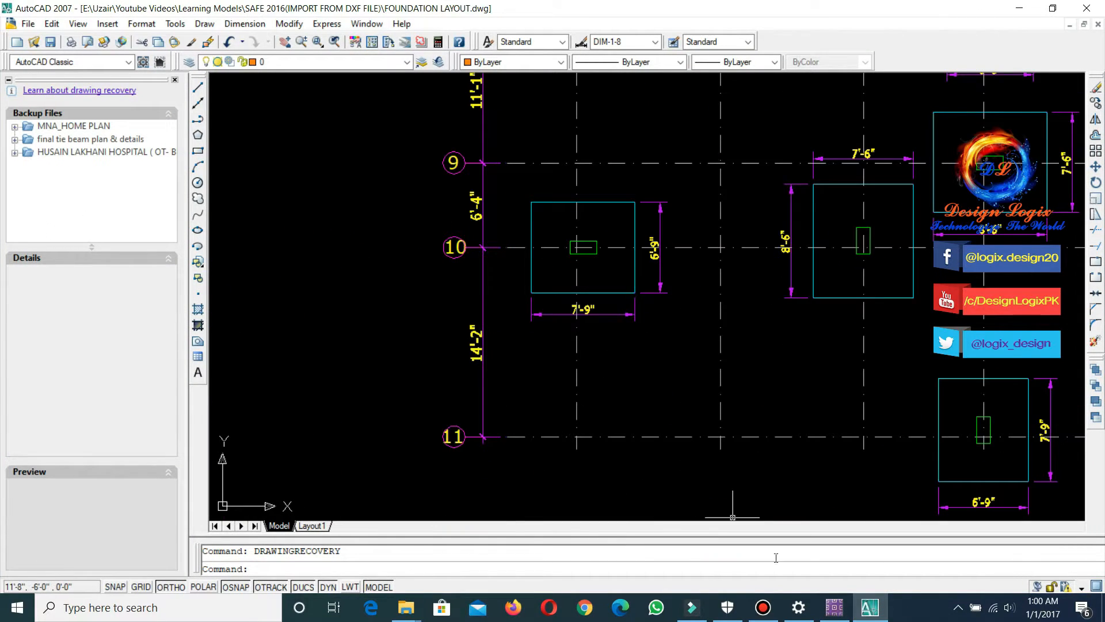
pyautogui.click(834, 607)
pyautogui.click(299, 382)
pyautogui.scroll(-2, 299, 387)
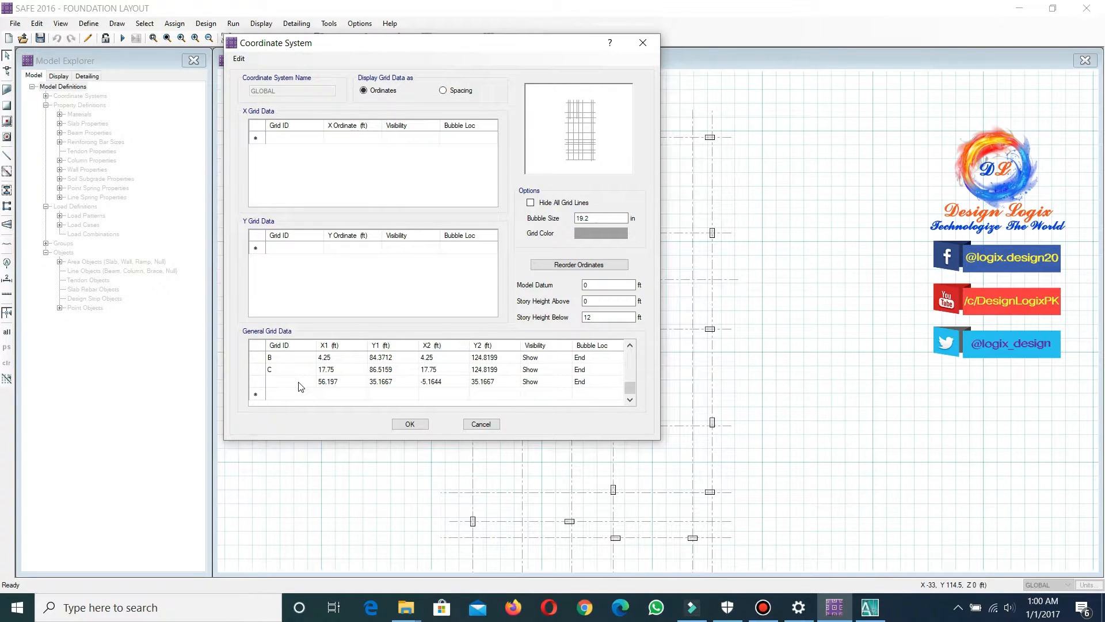
pyautogui.scroll(3, 299, 387)
pyautogui.click(298, 381)
pyautogui.write('10')
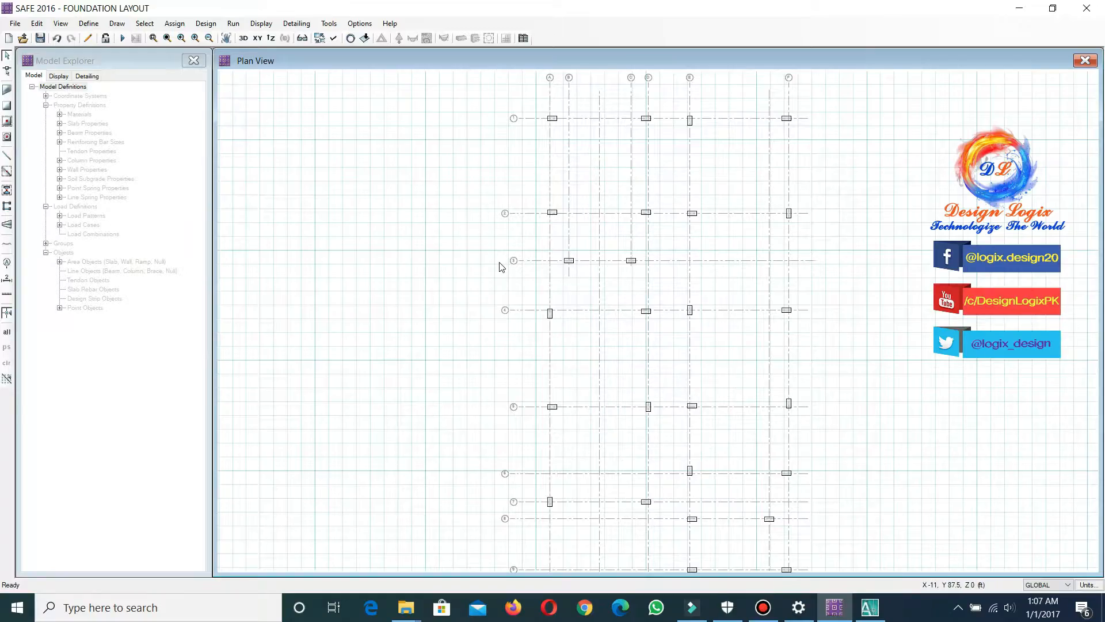
# Inspect the labelled horizontal and vertical grid lines in the plan view and restore the full view
pyautogui.scroll(-2, 500, 266)
pyautogui.scroll(4, 562, 563)
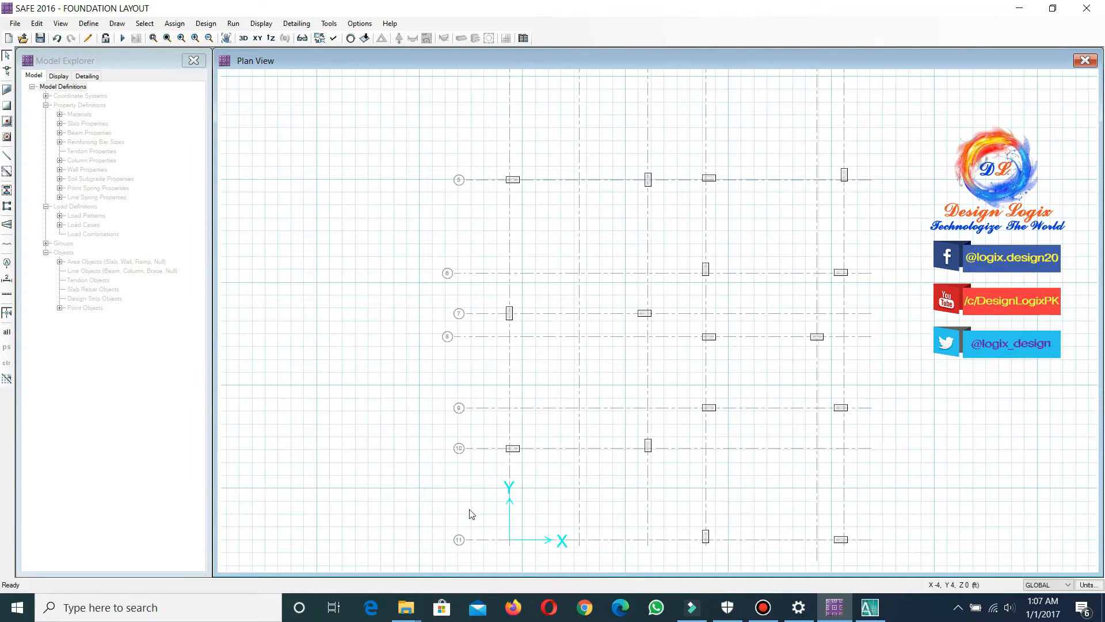
pyautogui.scroll(-1, 445, 504)
pyautogui.scroll(-1, 511, 493)
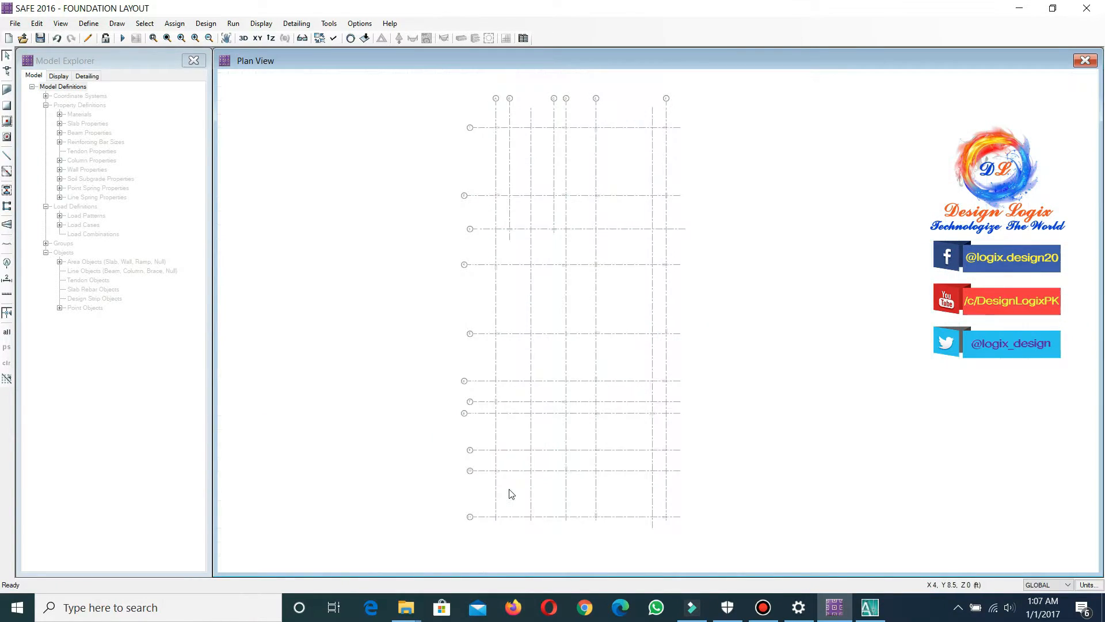
pyautogui.click(167, 38)
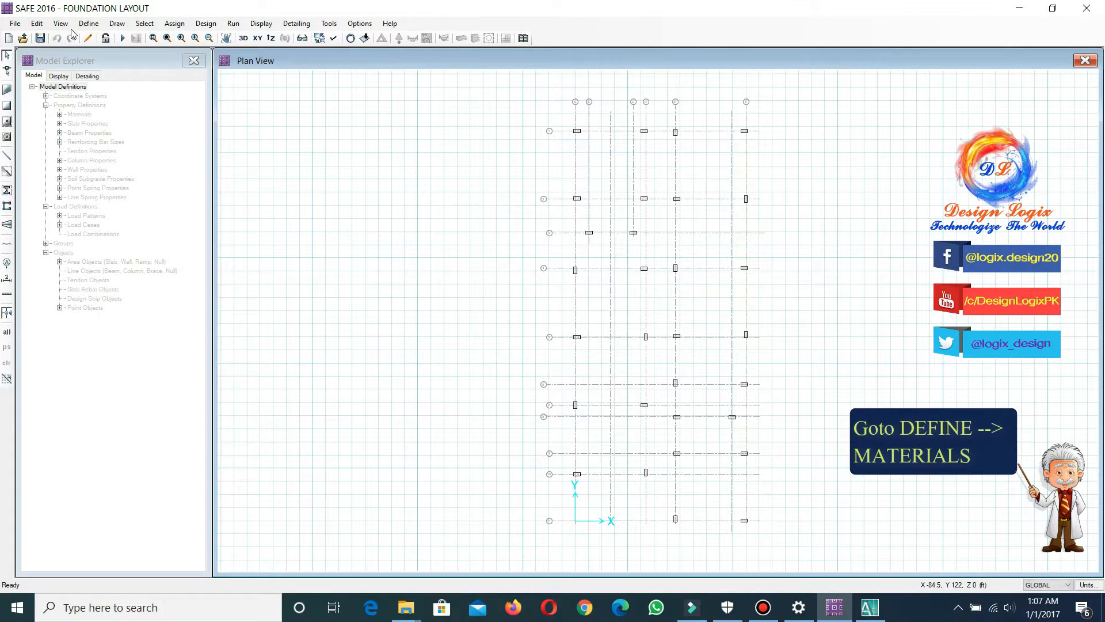
# Redefine the 4000Psi concrete material as 3600Psi with a modulus of elasticity of 3420 kip/in2 and a compressive strength of 3.6 kip/in2
pyautogui.click(98, 25)
pyautogui.click(108, 34)
pyautogui.click(89, 23)
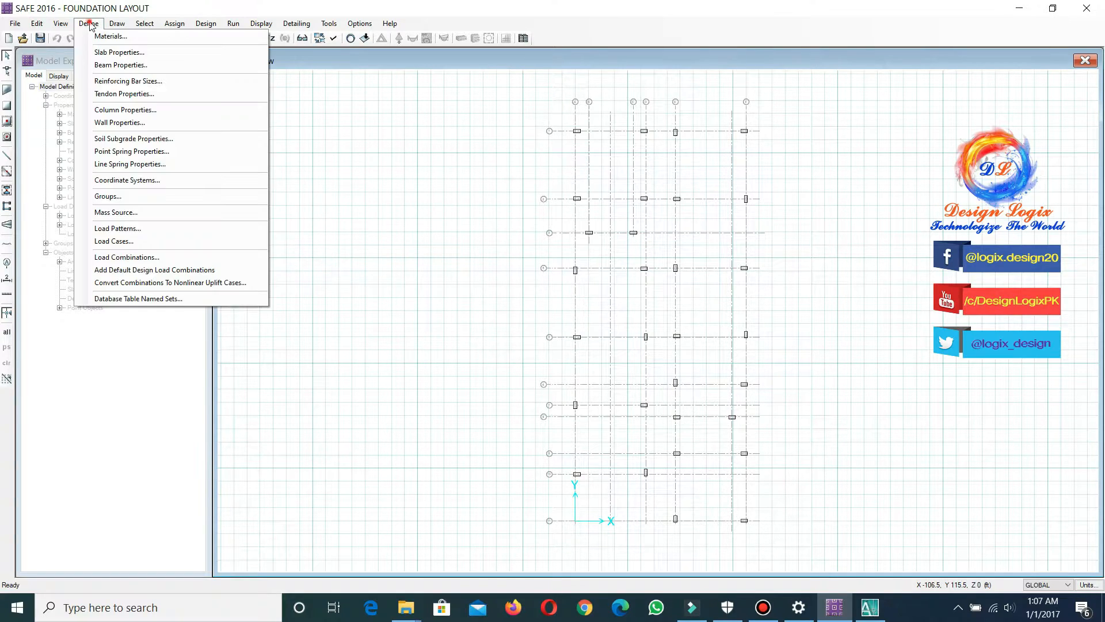
pyautogui.click(88, 23)
pyautogui.click(89, 23)
pyautogui.click(104, 37)
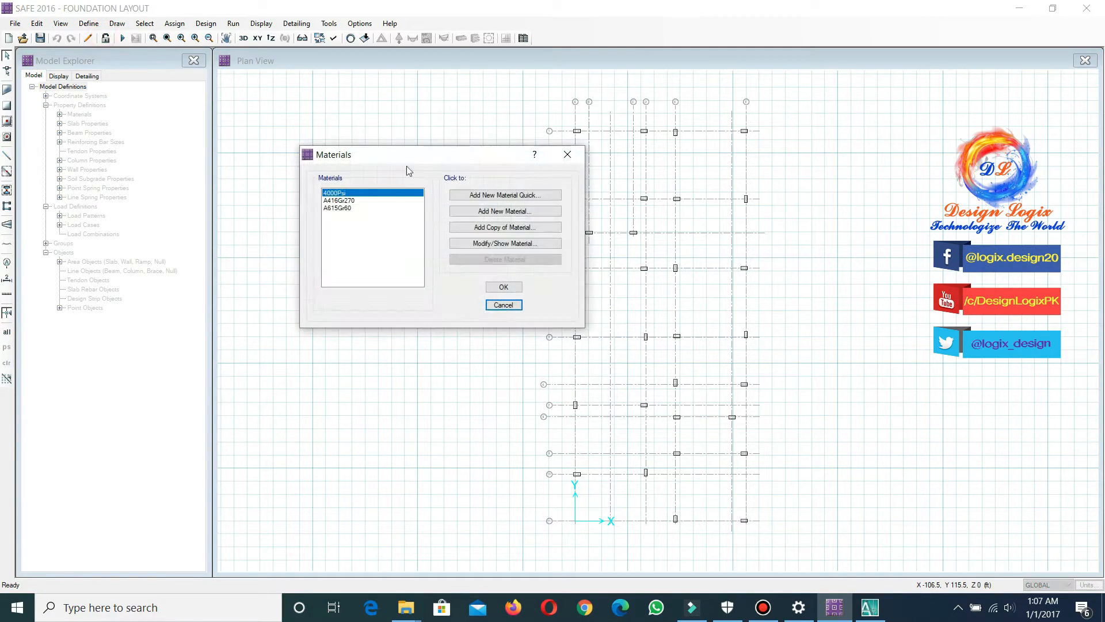
pyautogui.click(505, 243)
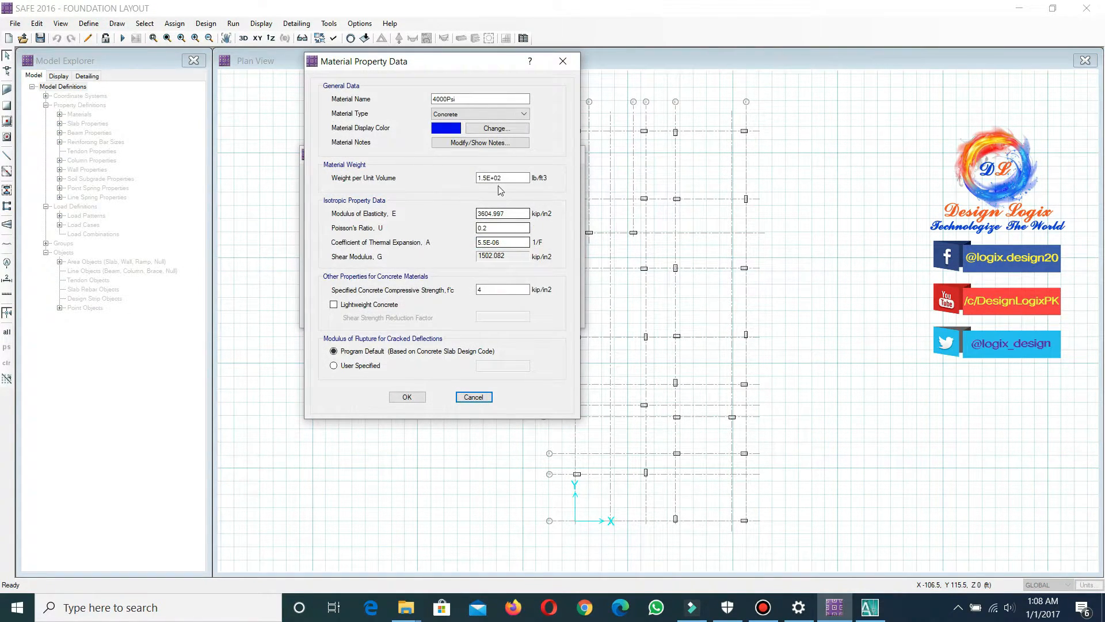
pyautogui.moveTo(447, 99); pyautogui.dragTo(400, 100)
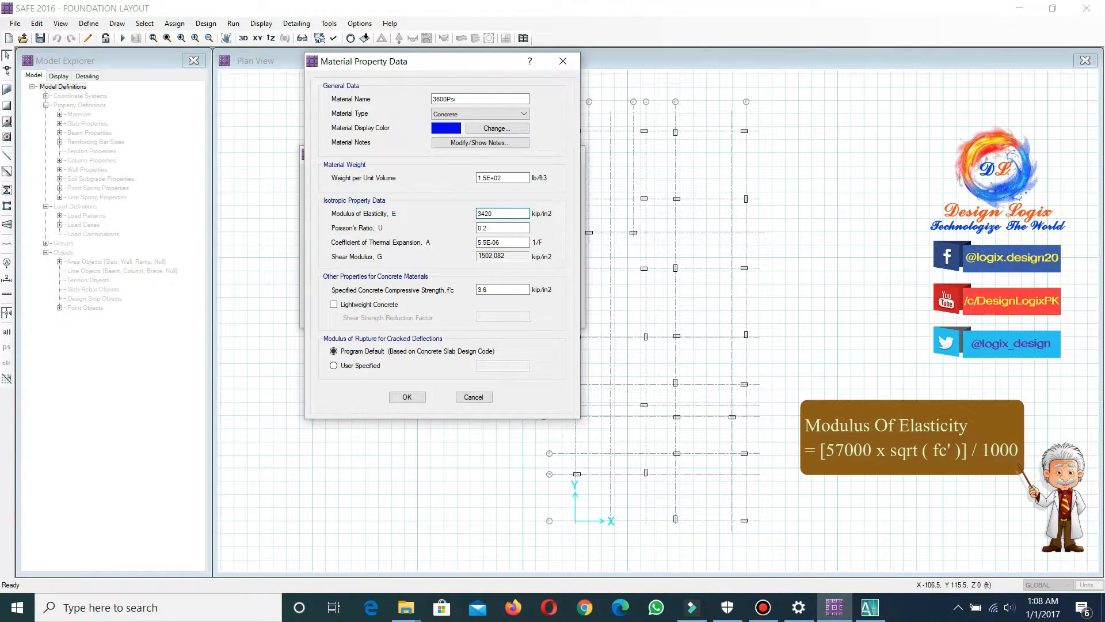
pyautogui.click(416, 396)
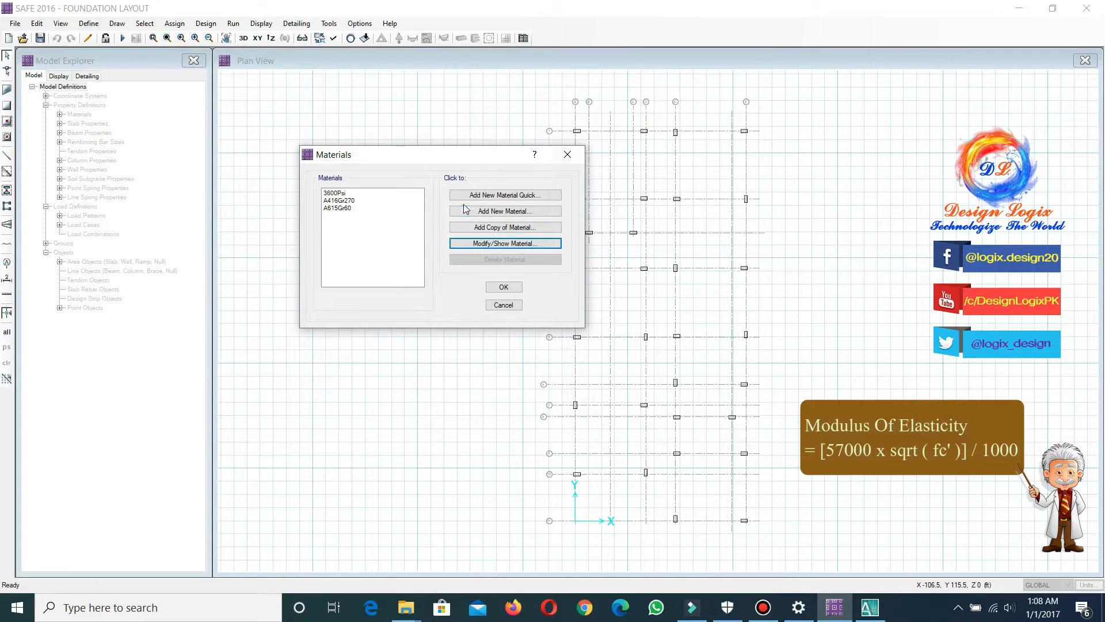
# Add a quick concrete material with the f'c 3000 psi specification
pyautogui.click(492, 197)
pyautogui.click(478, 225)
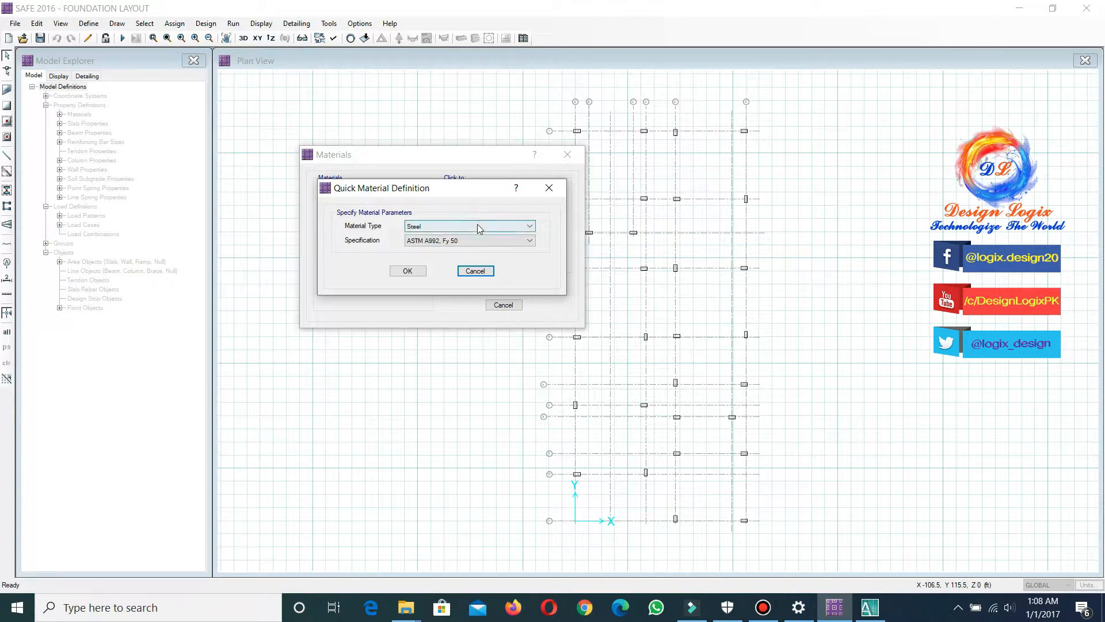
pyautogui.click(437, 244)
pyautogui.click(437, 242)
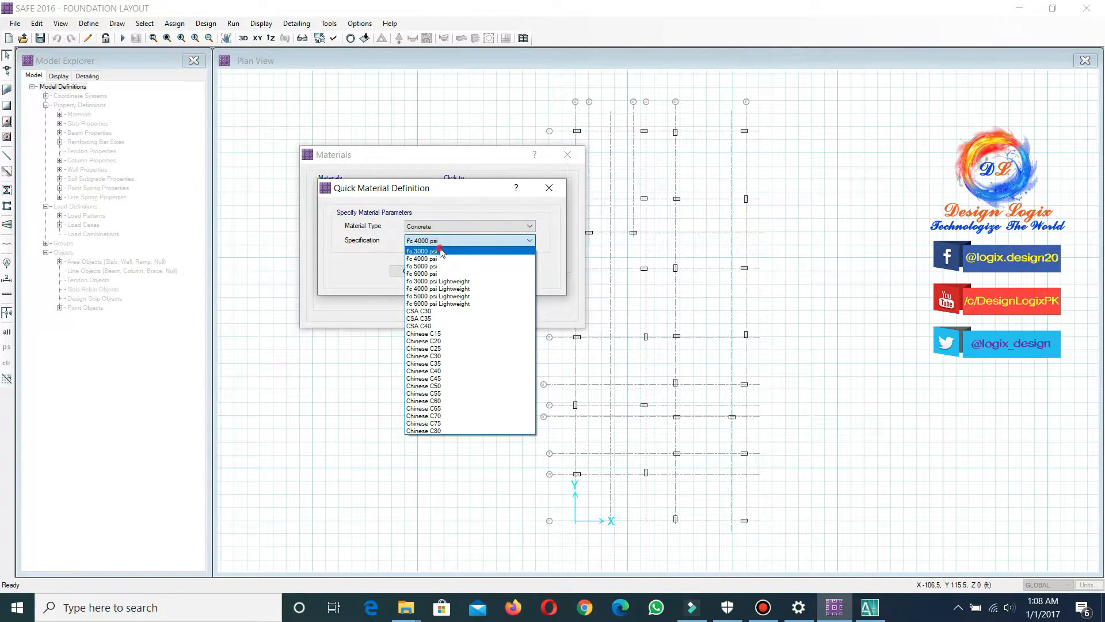
pyautogui.click(461, 248)
pyautogui.click(407, 270)
# Rename the new 3000Psi material as 2500Psi, set its modulus of elasticity to 2850 kip/in2, and revise its compressive strength to match
pyautogui.click(505, 243)
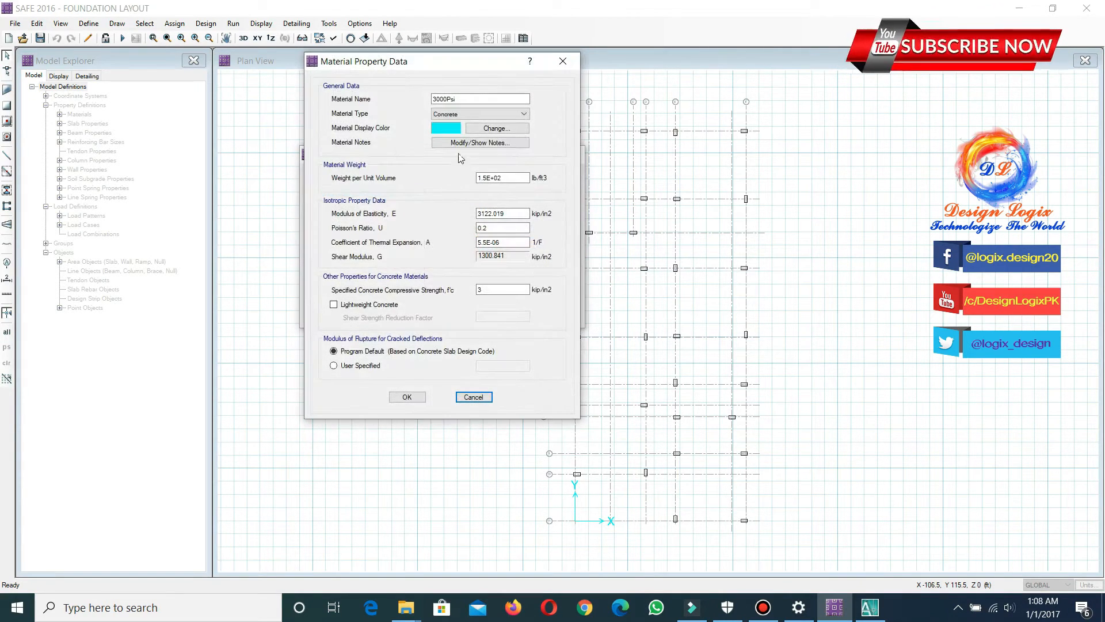
pyautogui.click(445, 99)
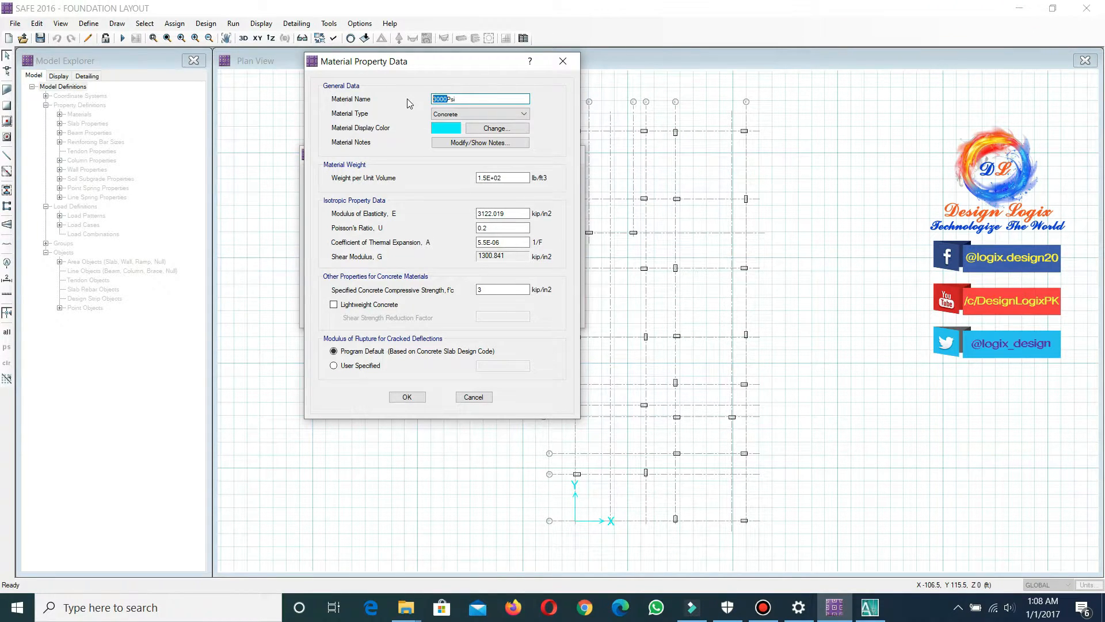
pyautogui.write('2500')
pyautogui.moveTo(510, 214); pyautogui.dragTo(435, 207)
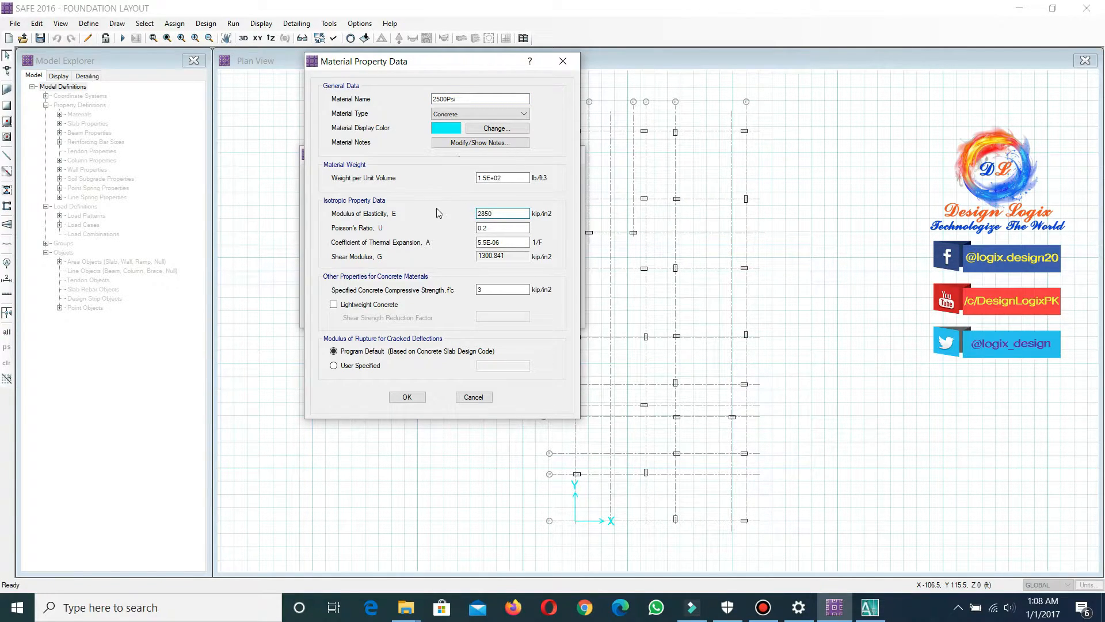
pyautogui.moveTo(493, 288); pyautogui.dragTo(466, 281)
pyautogui.click(408, 397)
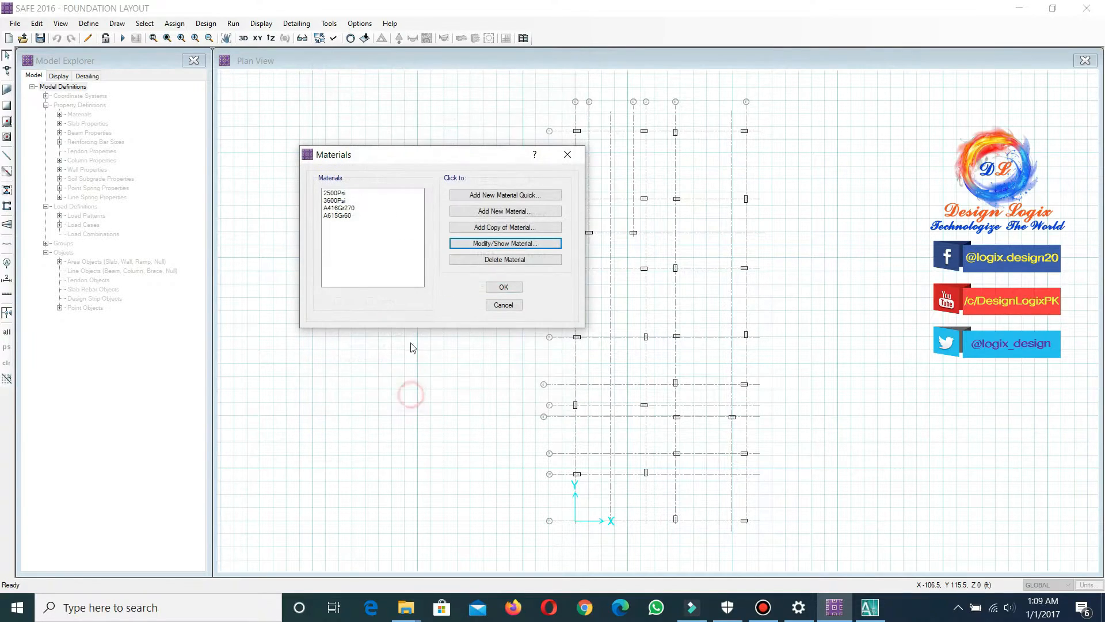
pyautogui.click(504, 287)
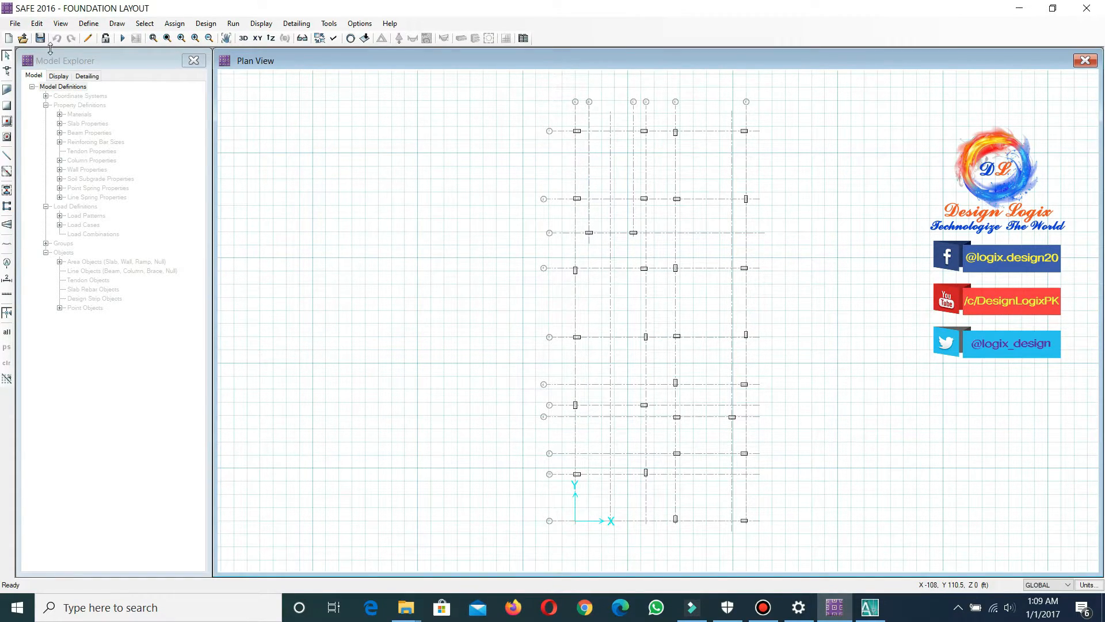
# Redefine column property COL1 as C 12x24 with 3600Psi material, a rectangular 24 by 12 in section, and a blue display color
pyautogui.click(88, 23)
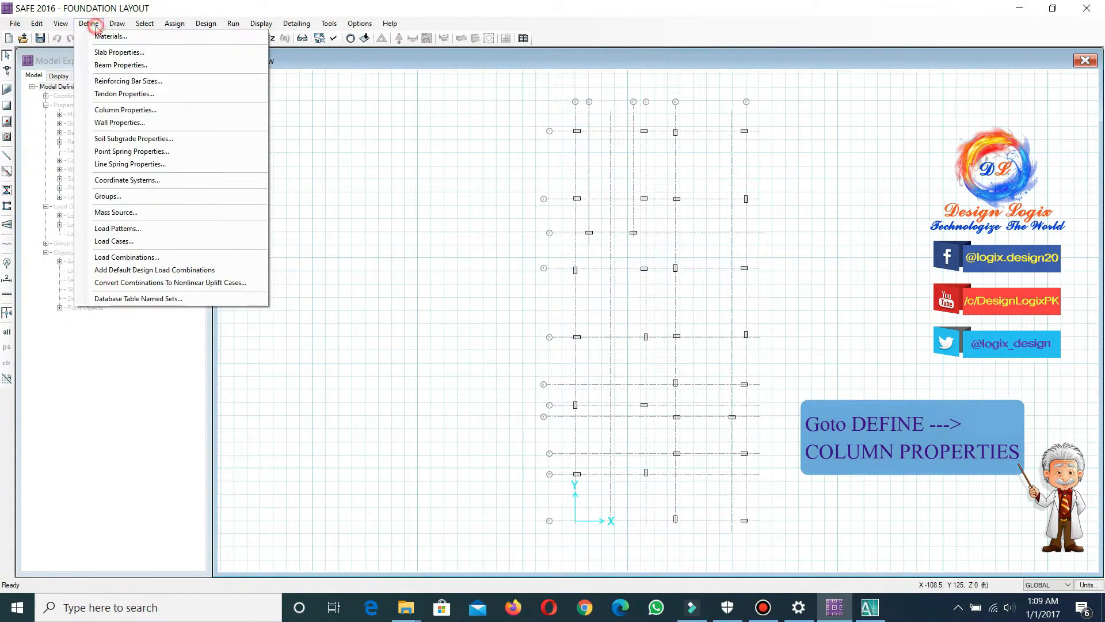
pyautogui.click(126, 109)
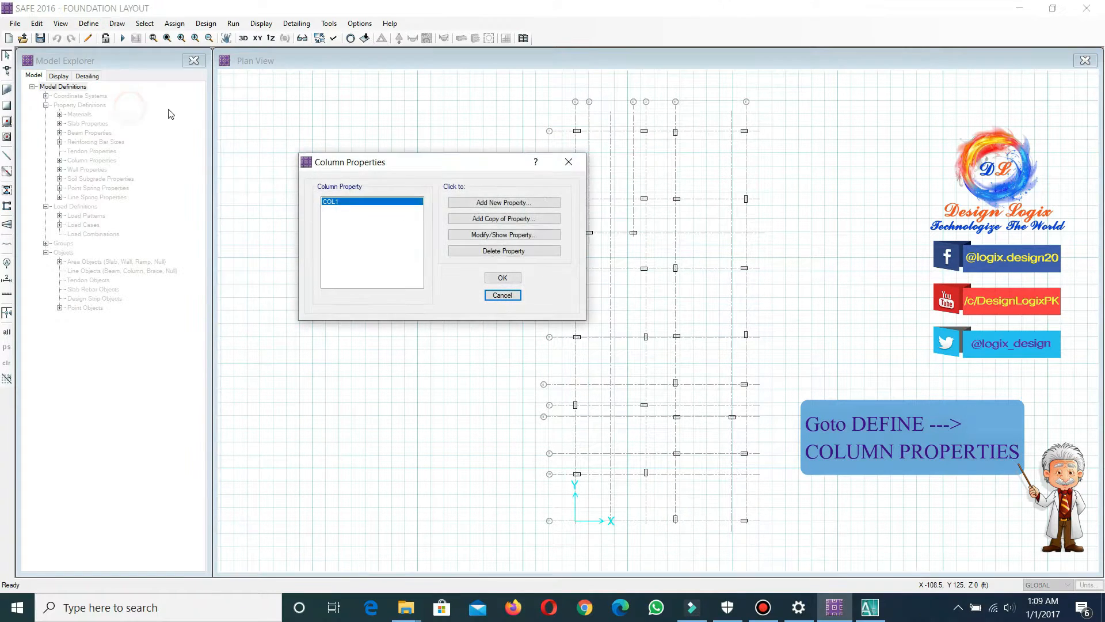
pyautogui.click(479, 234)
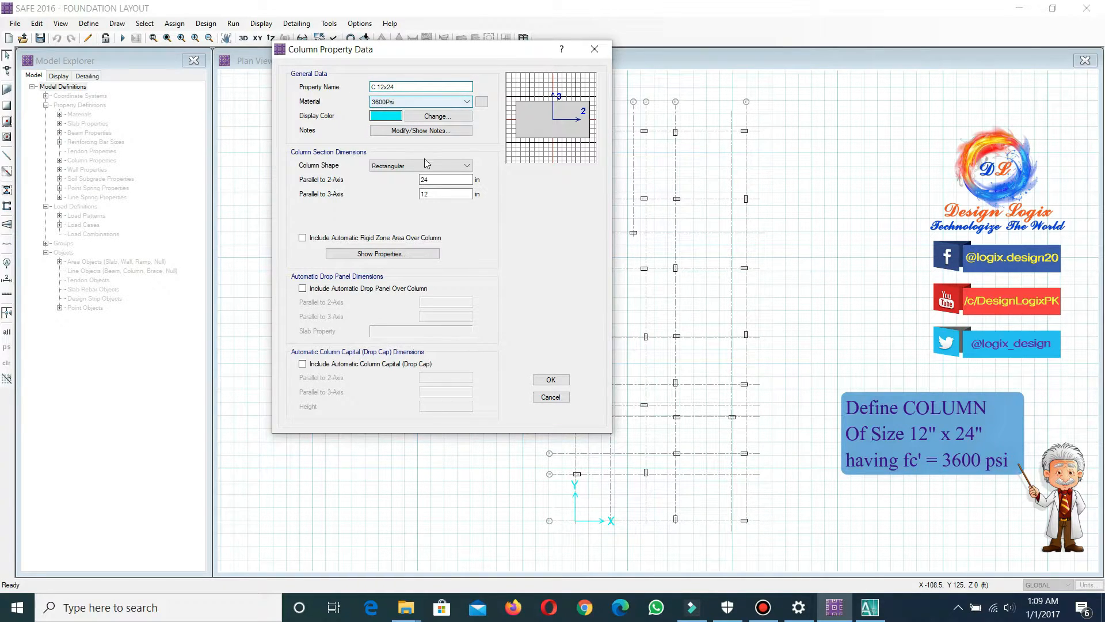
pyautogui.click(395, 117)
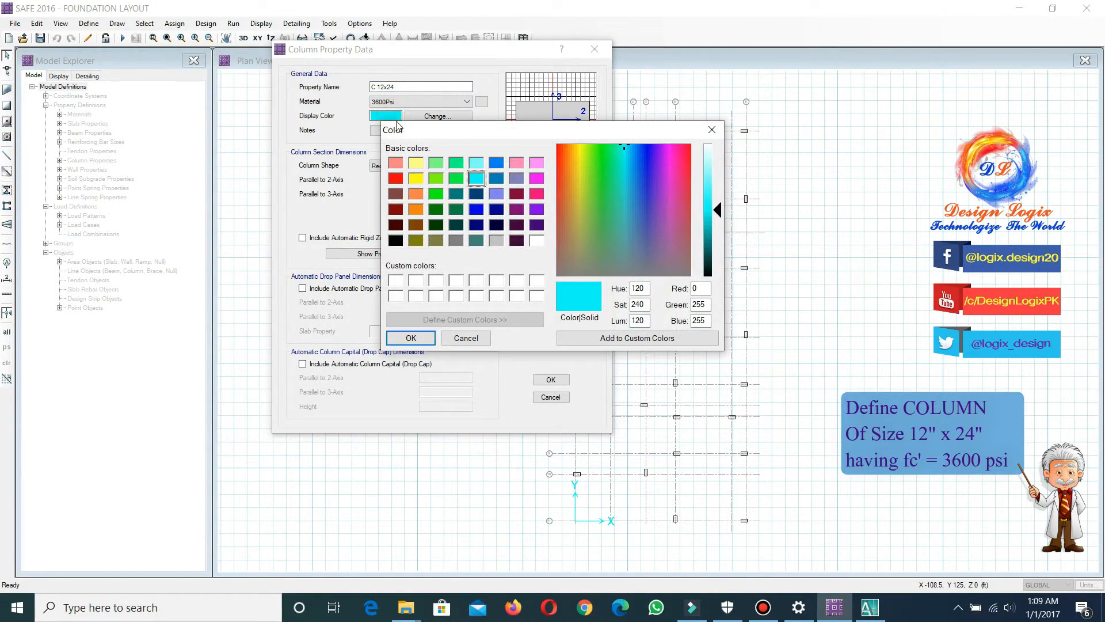
pyautogui.click(476, 209)
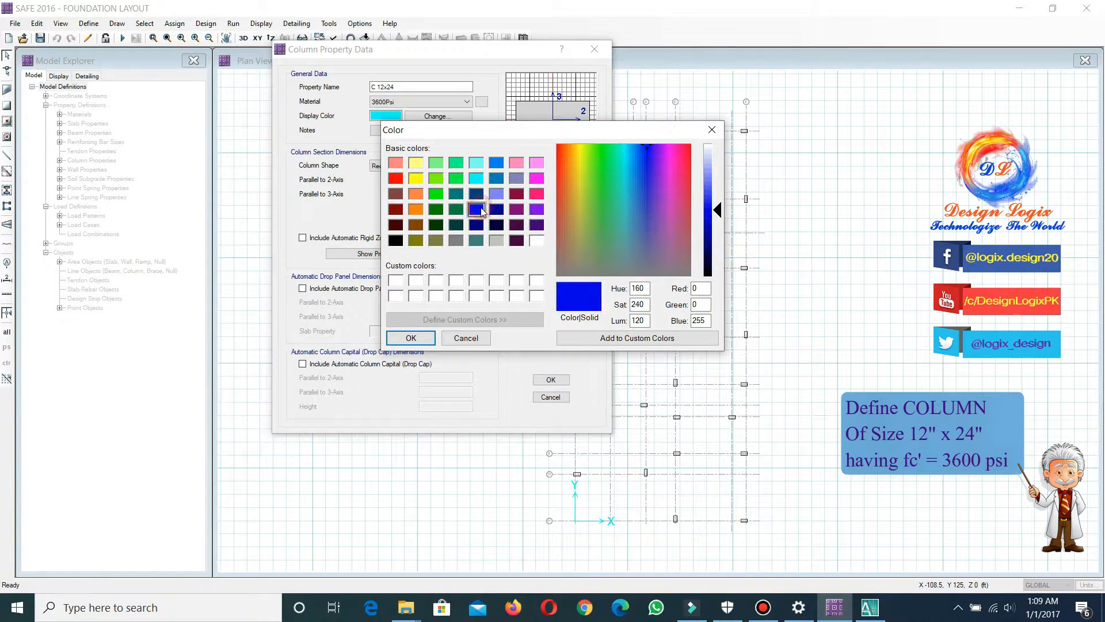
pyautogui.click(415, 339)
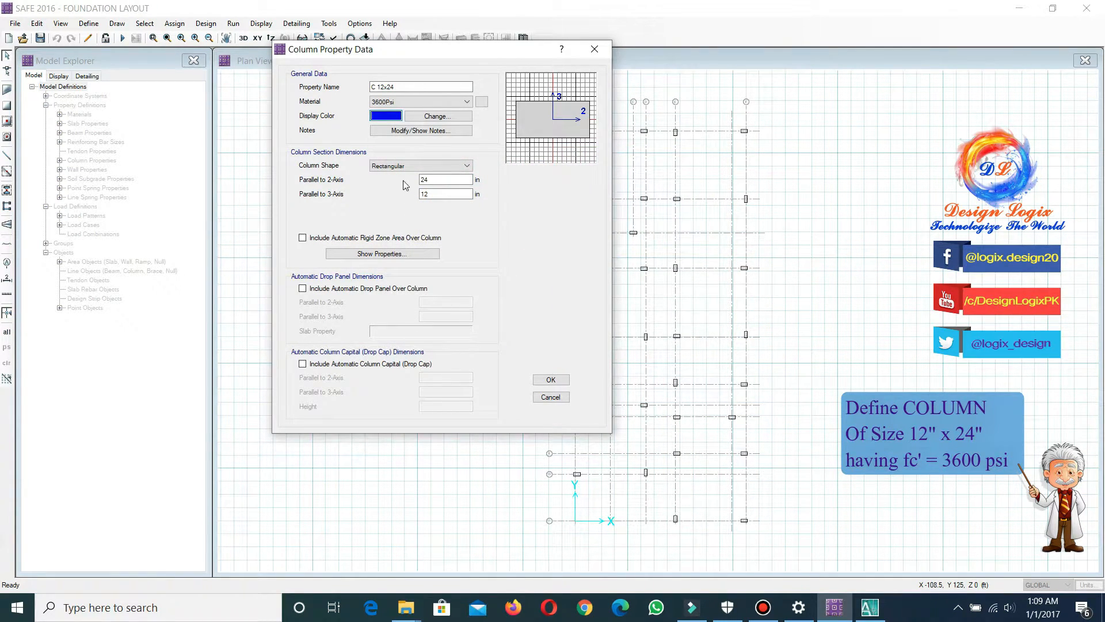
pyautogui.click(551, 381)
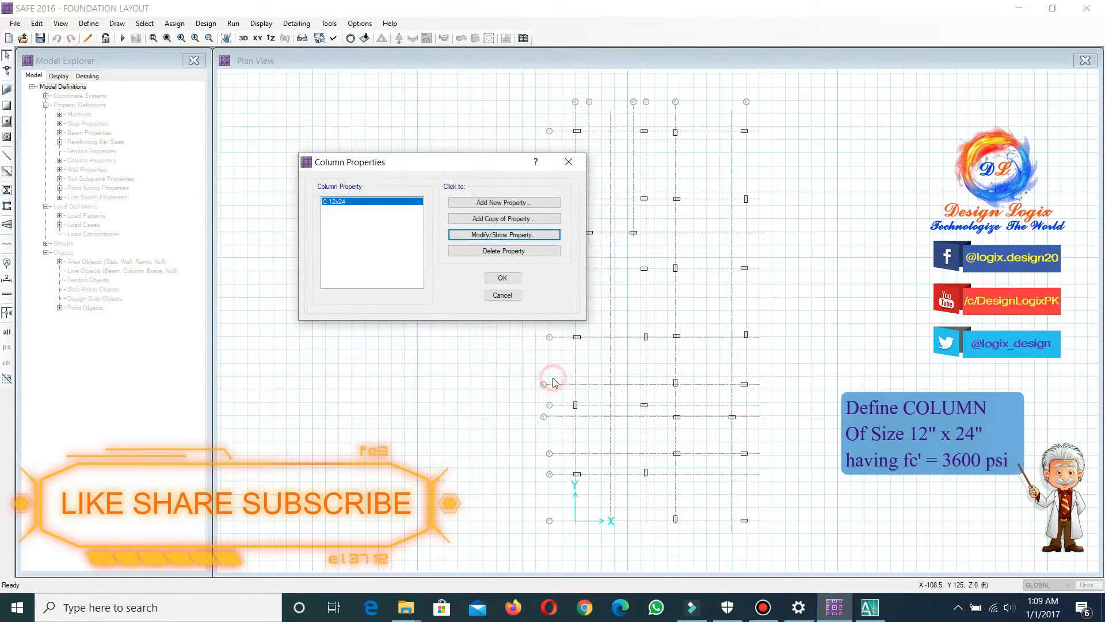
pyautogui.click(514, 279)
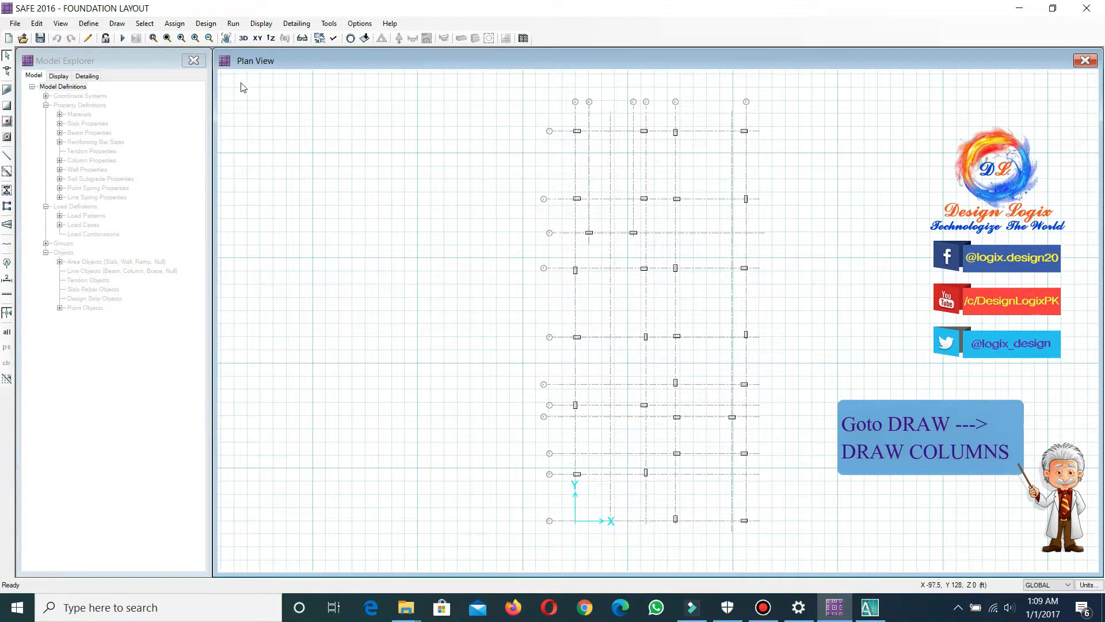
# Start drawing columns with the property below set to NONE and the property above set to C 12x24
pyautogui.click(117, 23)
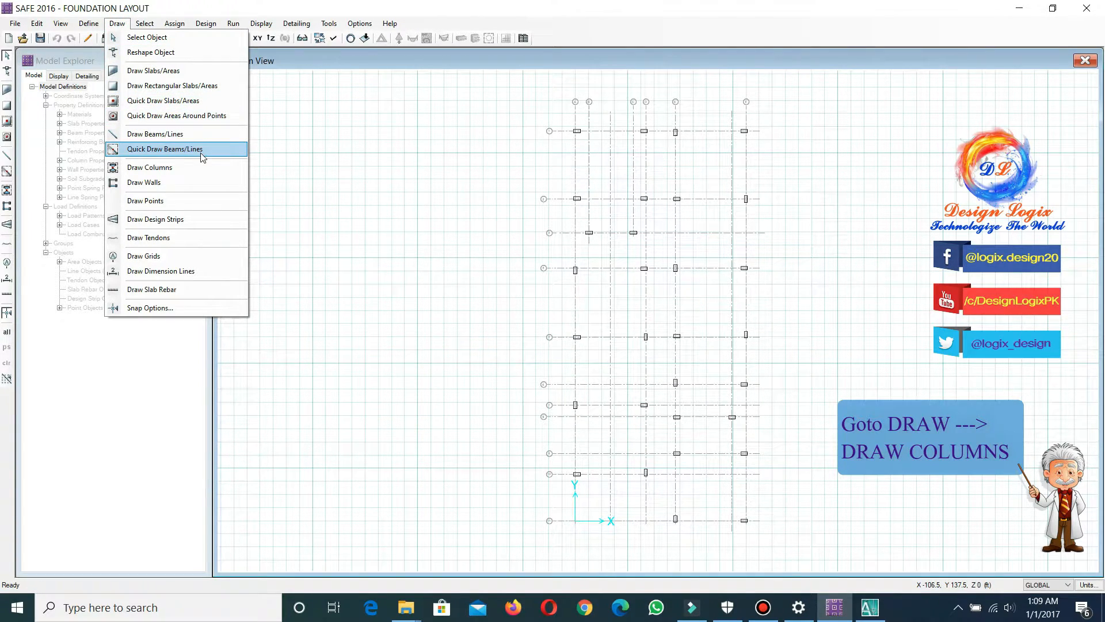
pyautogui.click(200, 169)
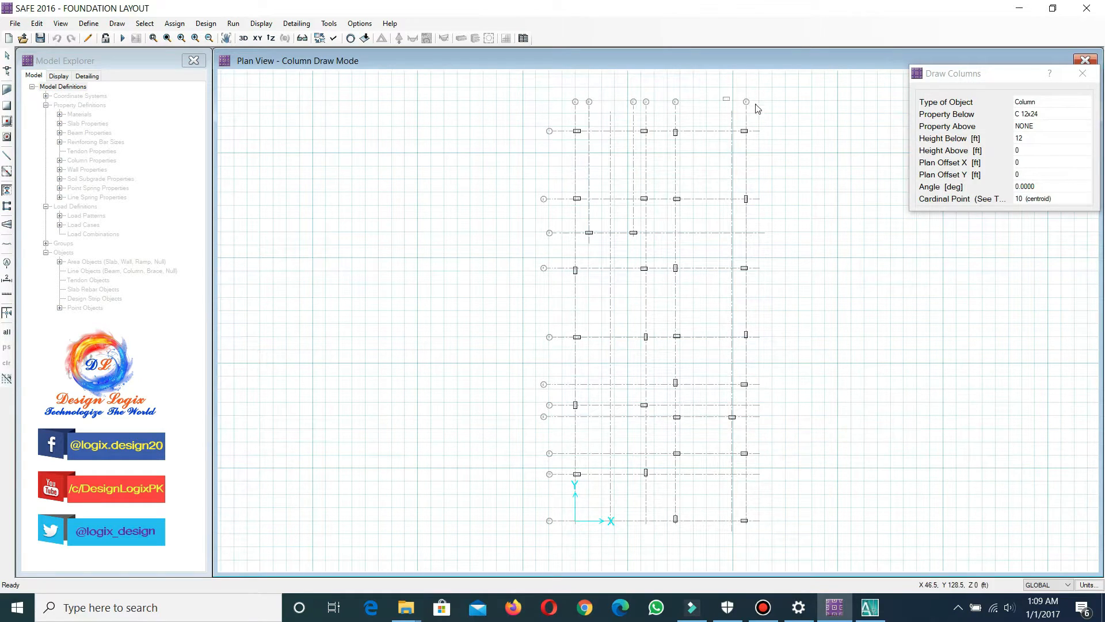
pyautogui.click(1047, 114)
pyautogui.click(1046, 131)
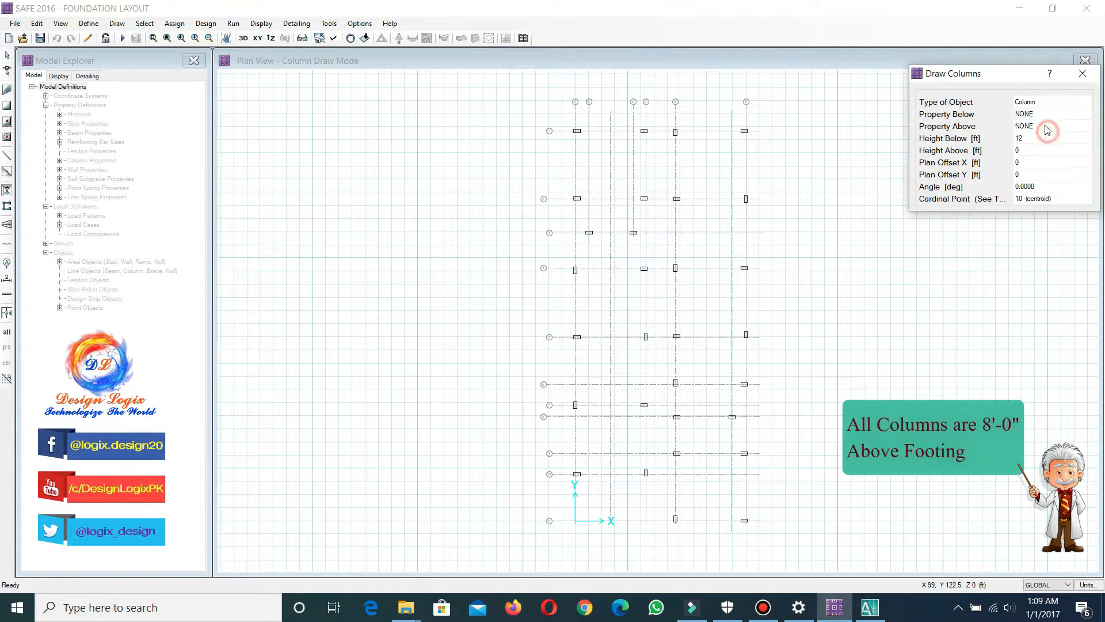
pyautogui.click(1045, 125)
pyautogui.click(1043, 136)
# Set the column height below to 0 ft and the height above to 8 ft, keeping zero plan offsets
pyautogui.click(1038, 139)
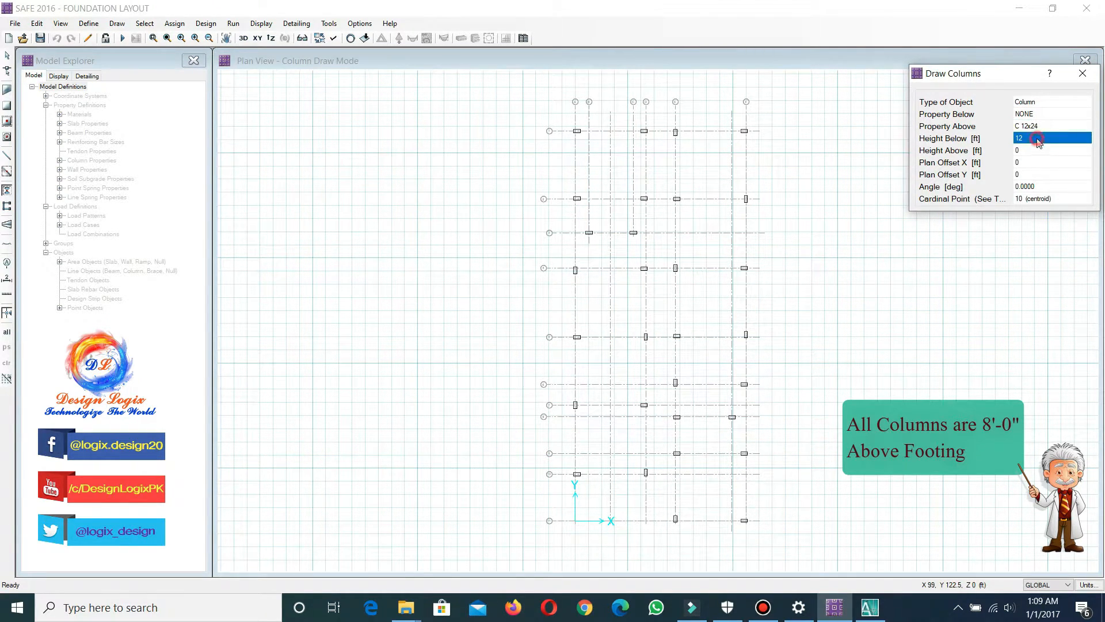
pyautogui.write('0')
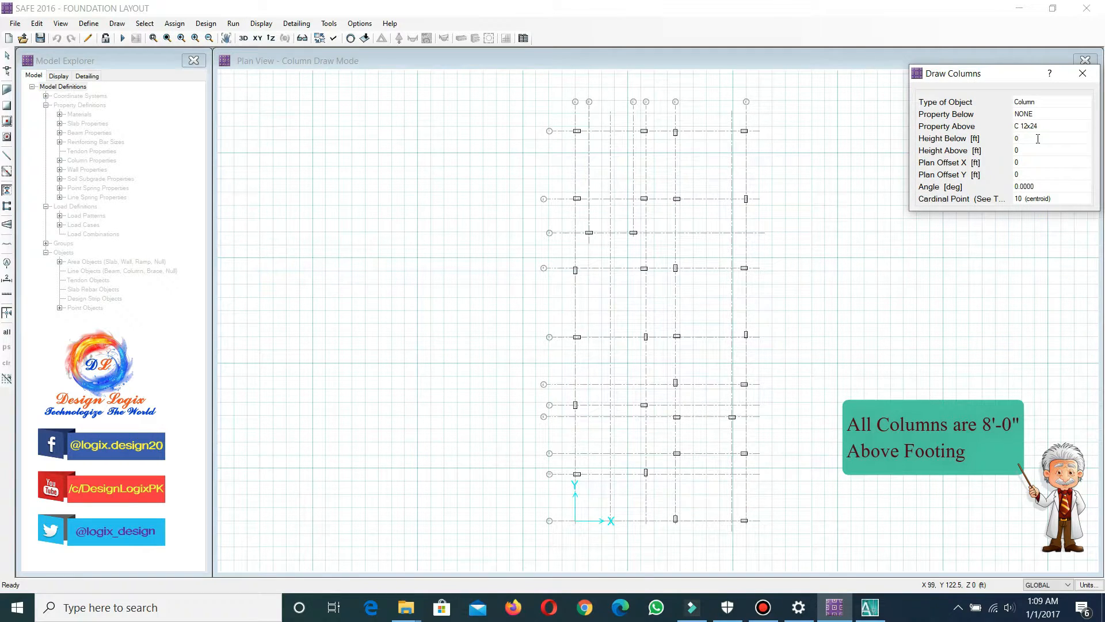
pyautogui.click(1046, 151)
pyautogui.write('8')
pyautogui.click(1032, 140)
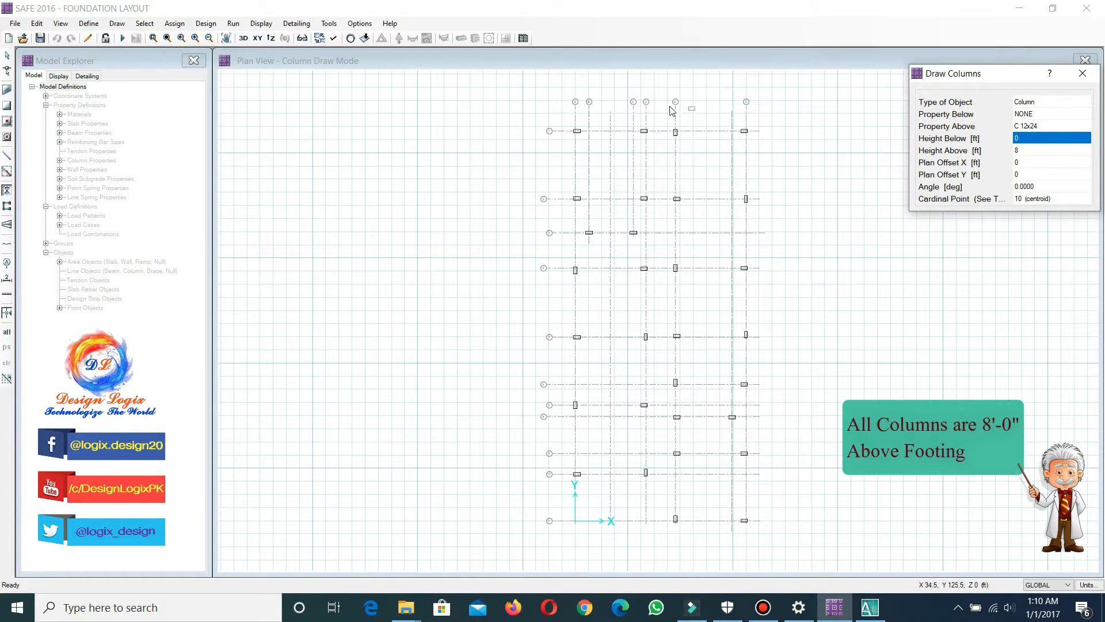
pyautogui.click(1050, 165)
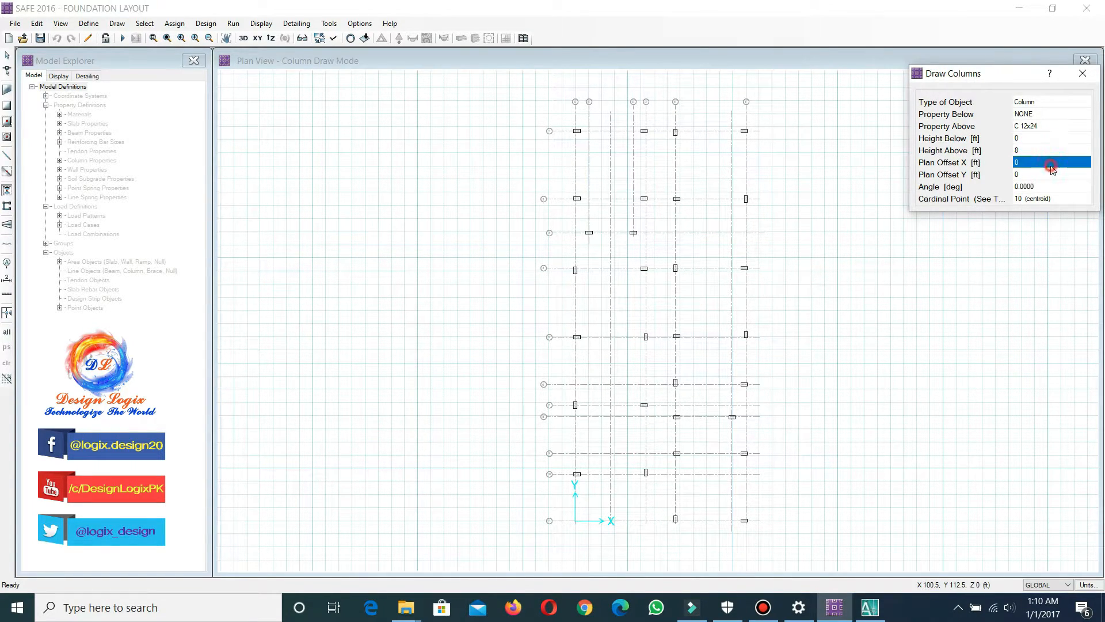
pyautogui.click(1055, 175)
# Hide the grids in the plan view so only the imported column outlines remain for drawing
pyautogui.scroll(3, 607, 126)
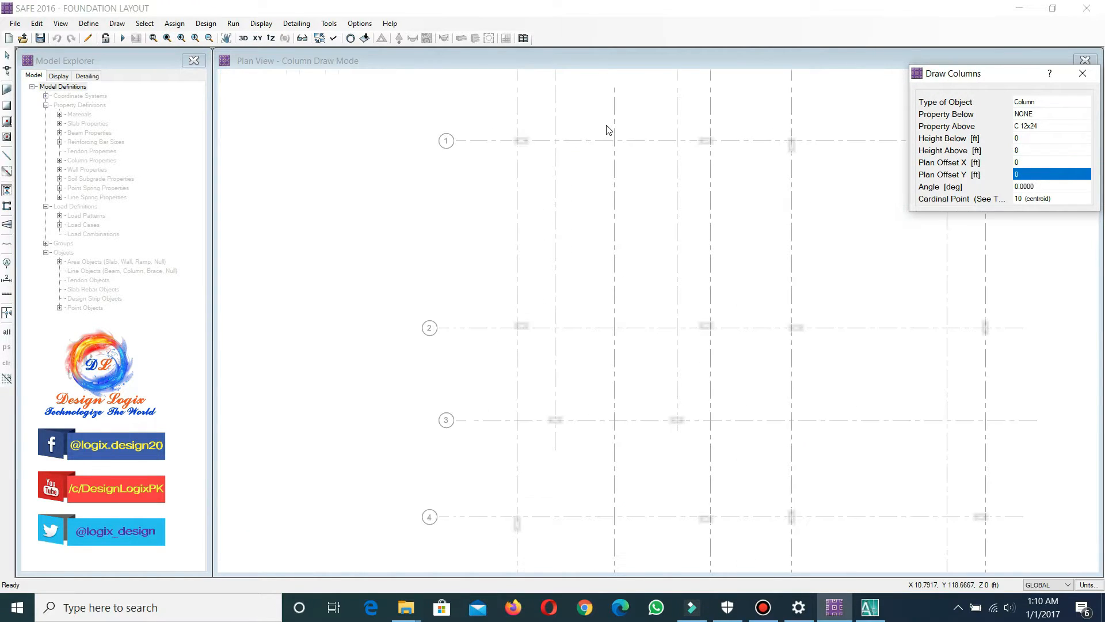
pyautogui.scroll(3, 522, 143)
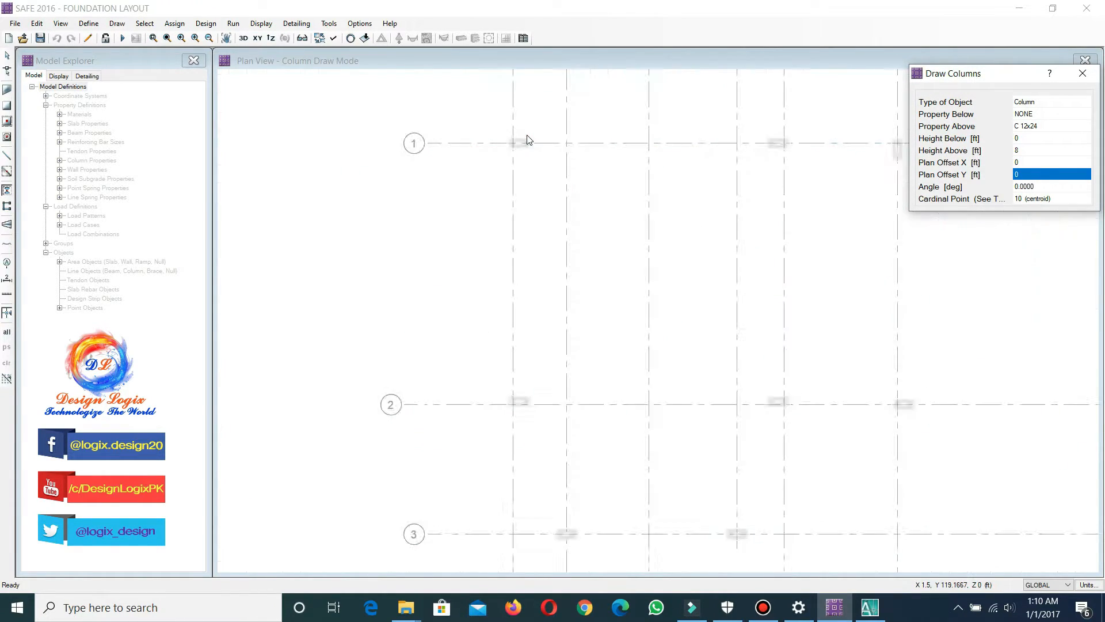
pyautogui.click(60, 25)
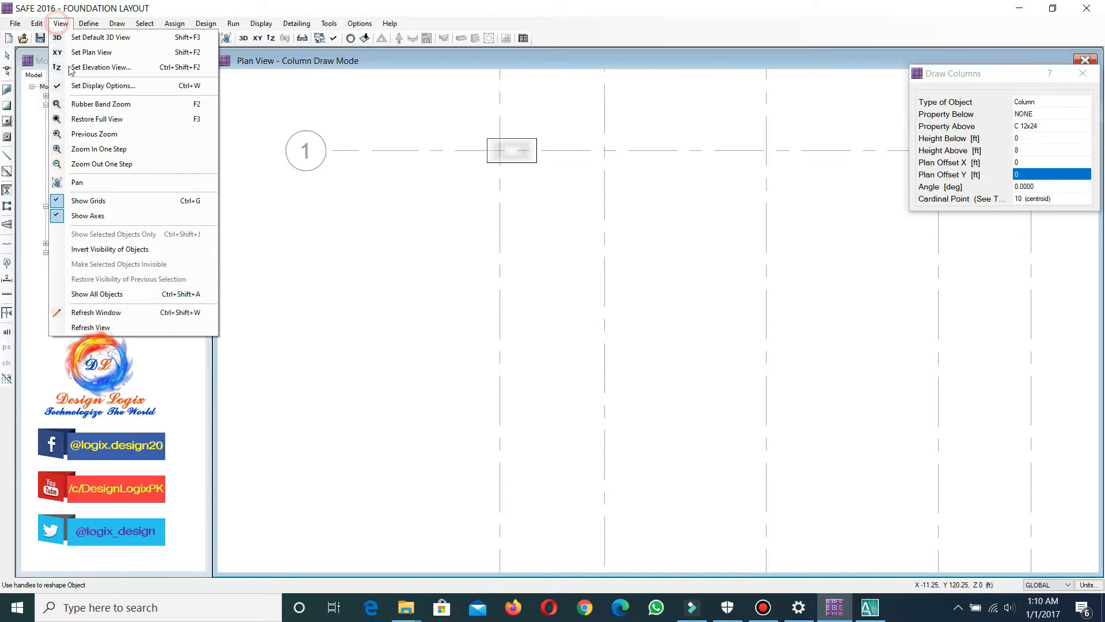
pyautogui.click(110, 201)
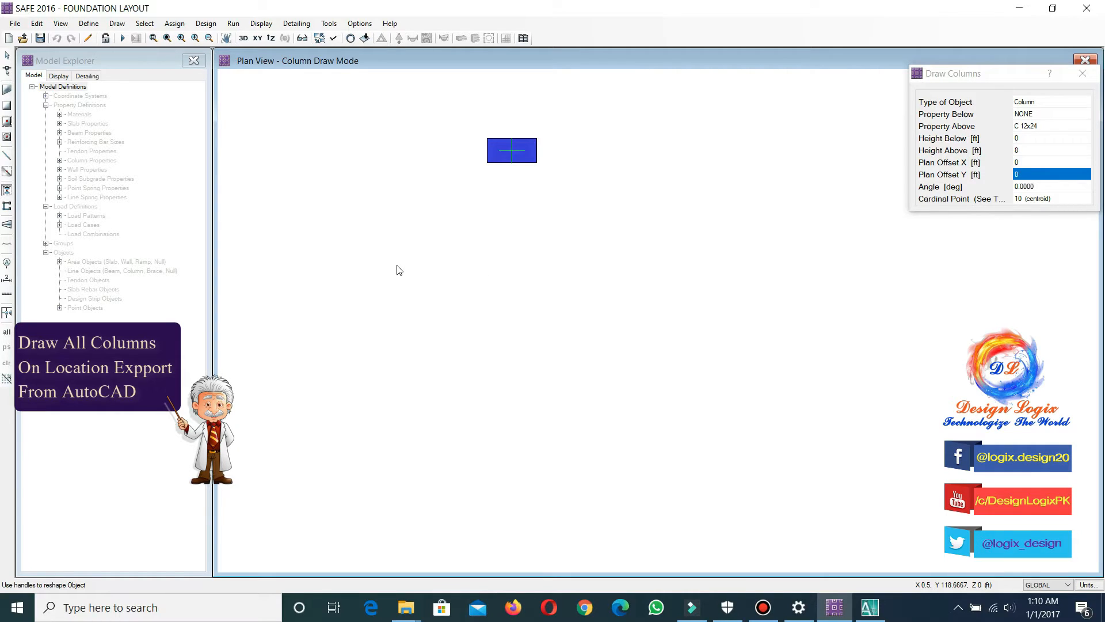
# Place unrotated C 12x24 columns at the centers of the horizontal column outlines in the upper and middle rows
pyautogui.scroll(-1, 399, 269)
pyautogui.scroll(-1, 458, 292)
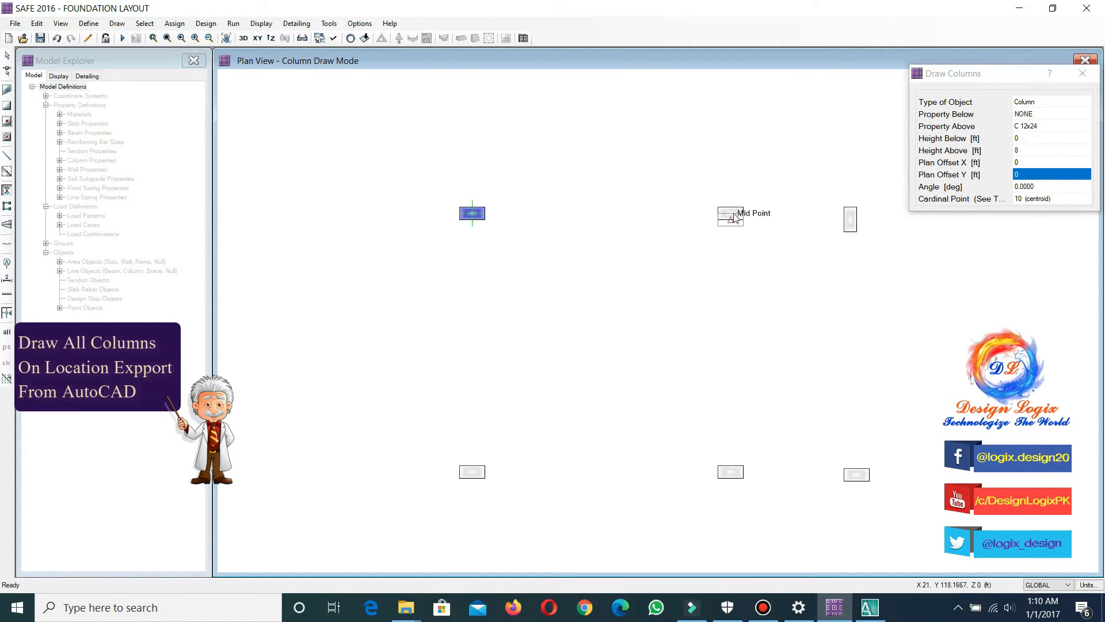
pyautogui.scroll(1, 740, 215)
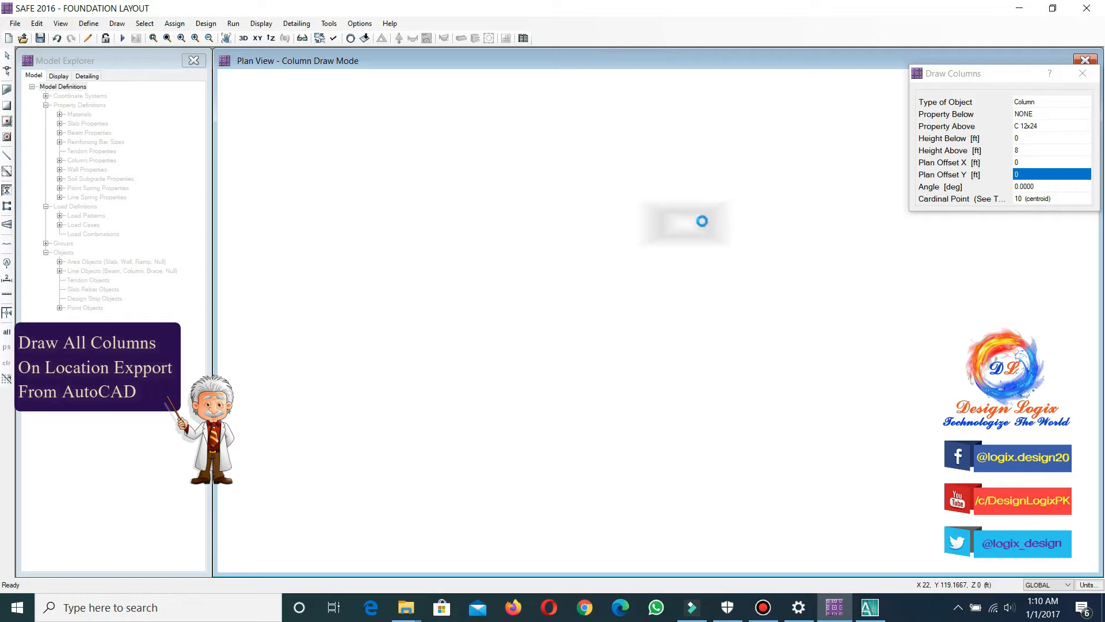
pyautogui.scroll(-1, 691, 222)
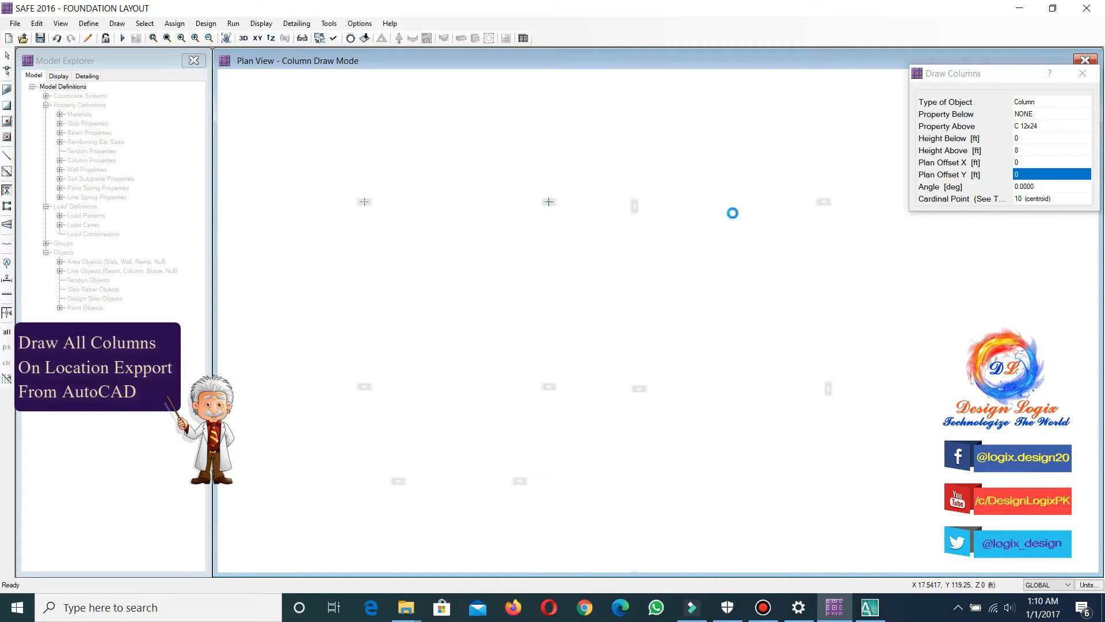
pyautogui.scroll(2, 773, 352)
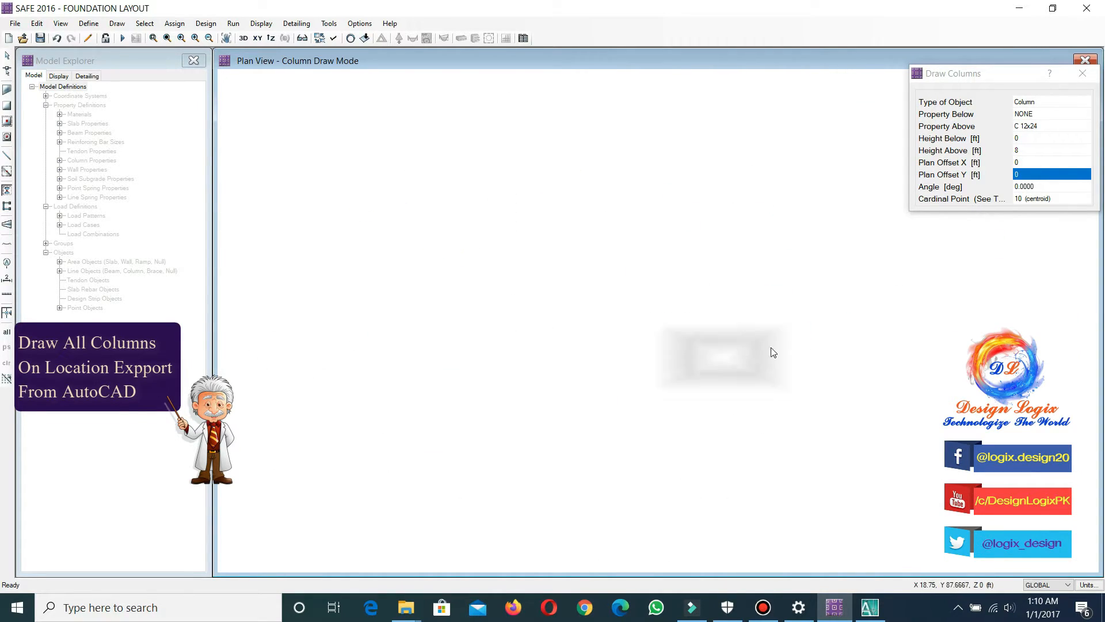
pyautogui.click(724, 357)
pyautogui.scroll(-3, 724, 357)
pyautogui.click(845, 350)
pyautogui.scroll(-3, 806, 328)
pyautogui.click(651, 403)
pyautogui.scroll(-3, 651, 402)
pyautogui.click(536, 251)
pyautogui.scroll(-3, 535, 253)
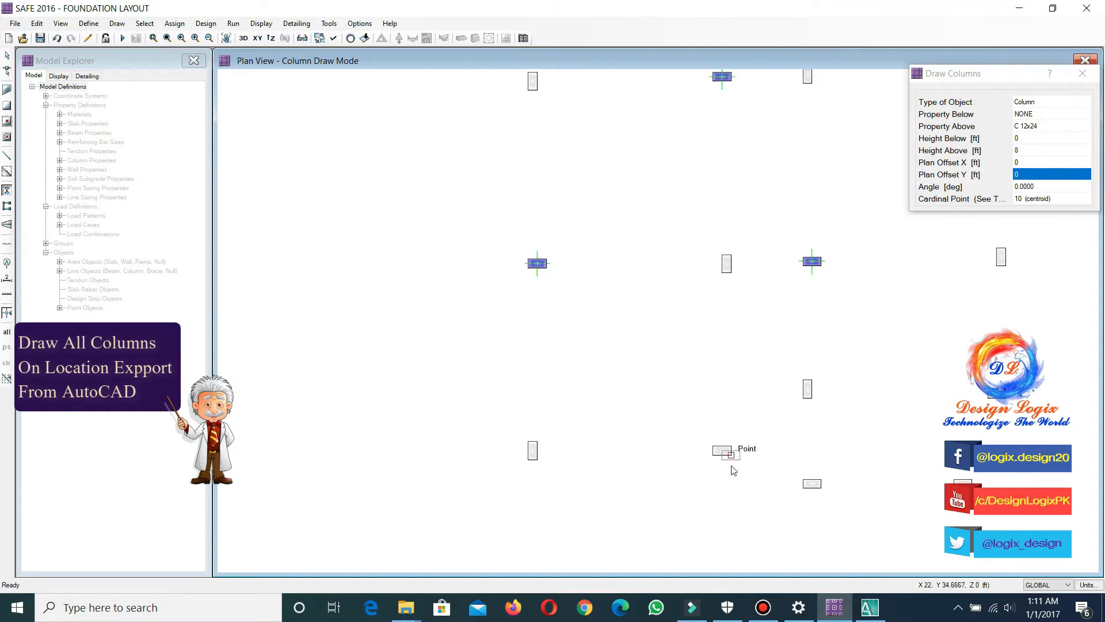
# Place unrotated C 12x24 columns on the remaining horizontal outlines, down to the lowest row of the plan
pyautogui.scroll(3, 730, 458)
pyautogui.click(666, 382)
pyautogui.scroll(-3, 714, 512)
pyautogui.click(762, 390)
pyautogui.scroll(-3, 762, 390)
pyautogui.click(789, 333)
pyautogui.scroll(-3, 688, 320)
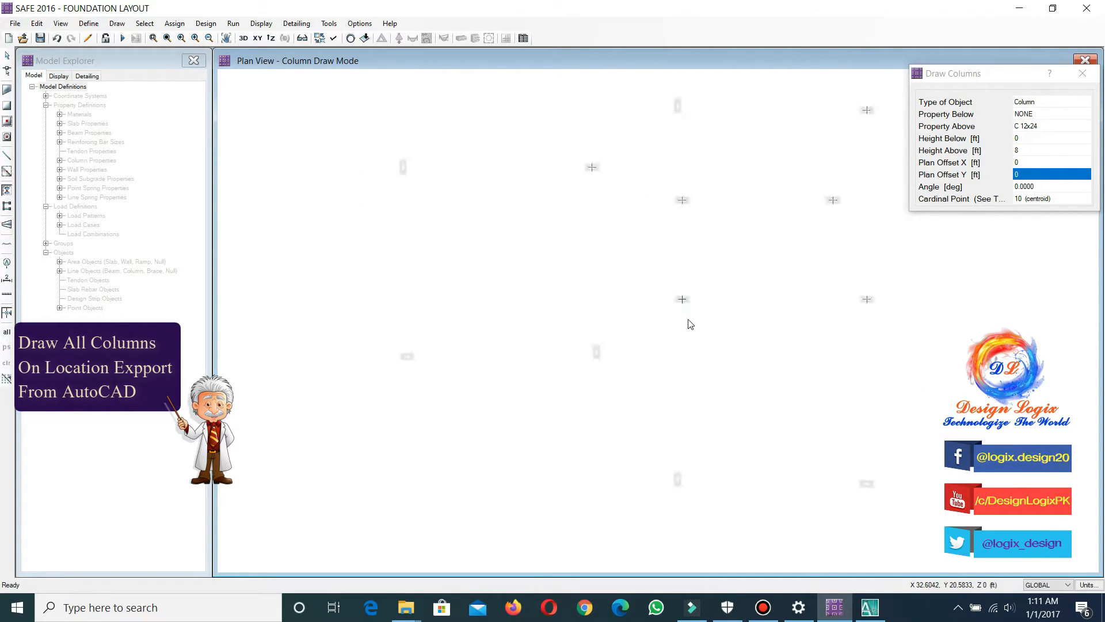
pyautogui.scroll(3, 407, 369)
pyautogui.click(406, 343)
pyautogui.scroll(-3, 406, 345)
pyautogui.scroll(4, 876, 459)
pyautogui.click(817, 382)
pyautogui.scroll(-4, 817, 382)
# Set the column angle to 90 degrees and place columns on the vertical outlines in the lower half of the plan
pyautogui.click(1050, 186)
pyautogui.write('90')
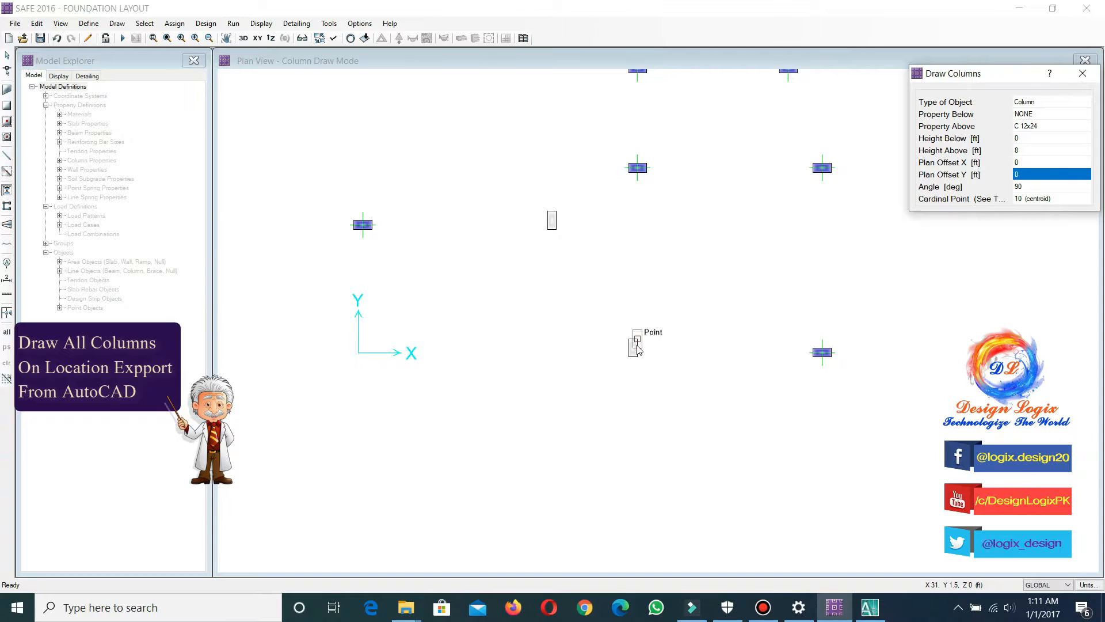
pyautogui.scroll(3, 637, 347)
pyautogui.click(617, 353)
pyautogui.scroll(-3, 614, 269)
pyautogui.click(539, 266)
pyautogui.scroll(-4, 539, 268)
pyautogui.scroll(4, 501, 315)
pyautogui.click(488, 292)
pyautogui.click(556, 229)
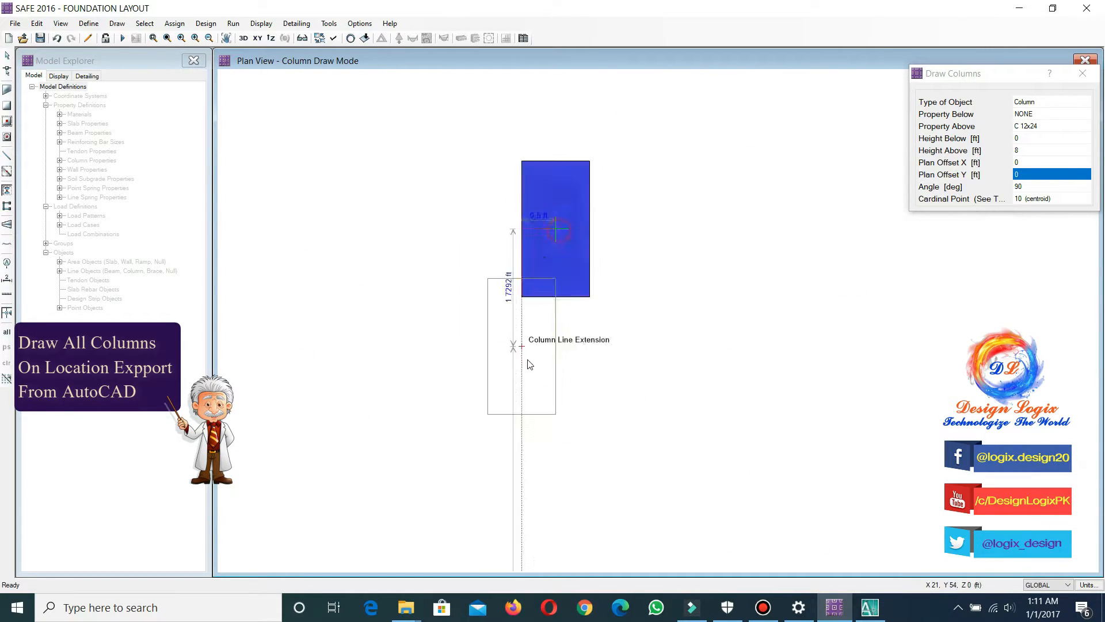
# Place 90-degree columns on the remaining vertical outlines in the upper half, up to the topmost row
pyautogui.scroll(-4, 530, 365)
pyautogui.click(789, 361)
pyautogui.scroll(-3, 788, 361)
pyautogui.scroll(4, 384, 365)
pyautogui.click(332, 333)
pyautogui.scroll(-4, 332, 332)
pyautogui.click(662, 372)
pyautogui.scroll(4, 564, 293)
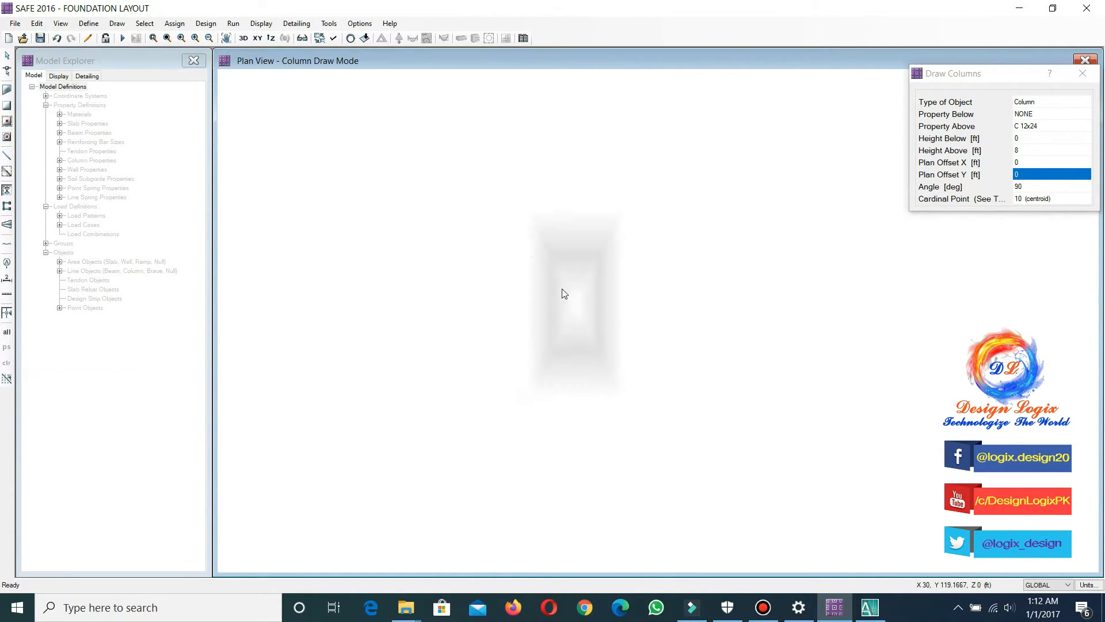
pyautogui.click(564, 293)
pyautogui.scroll(-4, 564, 294)
# Finish column drawing, restore the full view, save the model, and show the columns side-on in a 3D view
pyautogui.click(145, 24)
pyautogui.press('Escape')
pyautogui.click(167, 38)
pyautogui.click(41, 39)
pyautogui.click(244, 38)
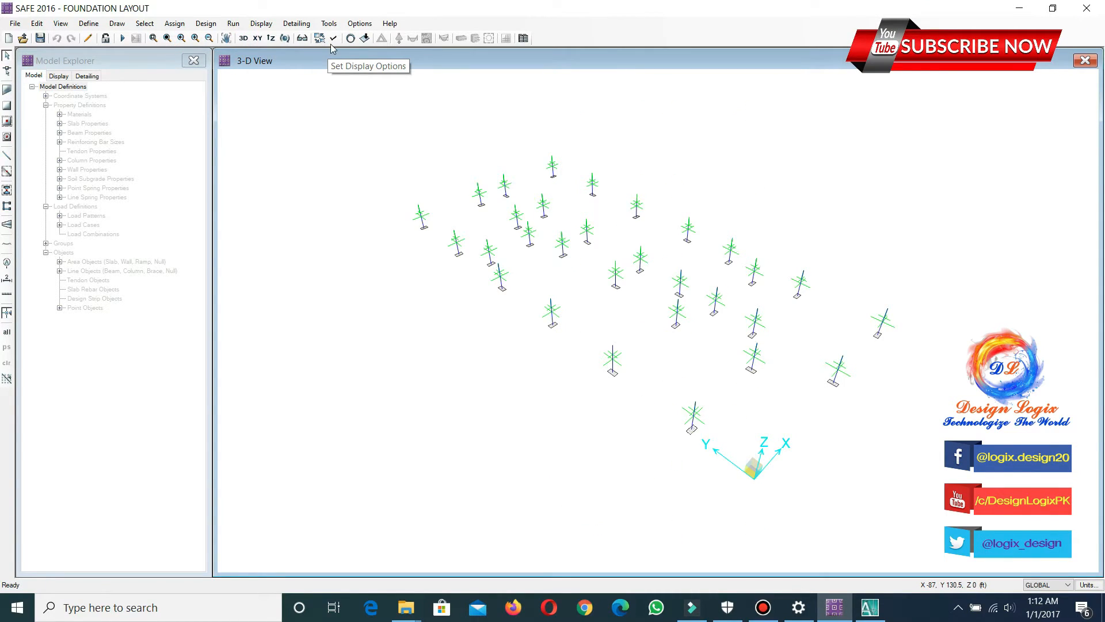
pyautogui.click(285, 38)
pyautogui.moveTo(472, 406); pyautogui.dragTo(590, 318)
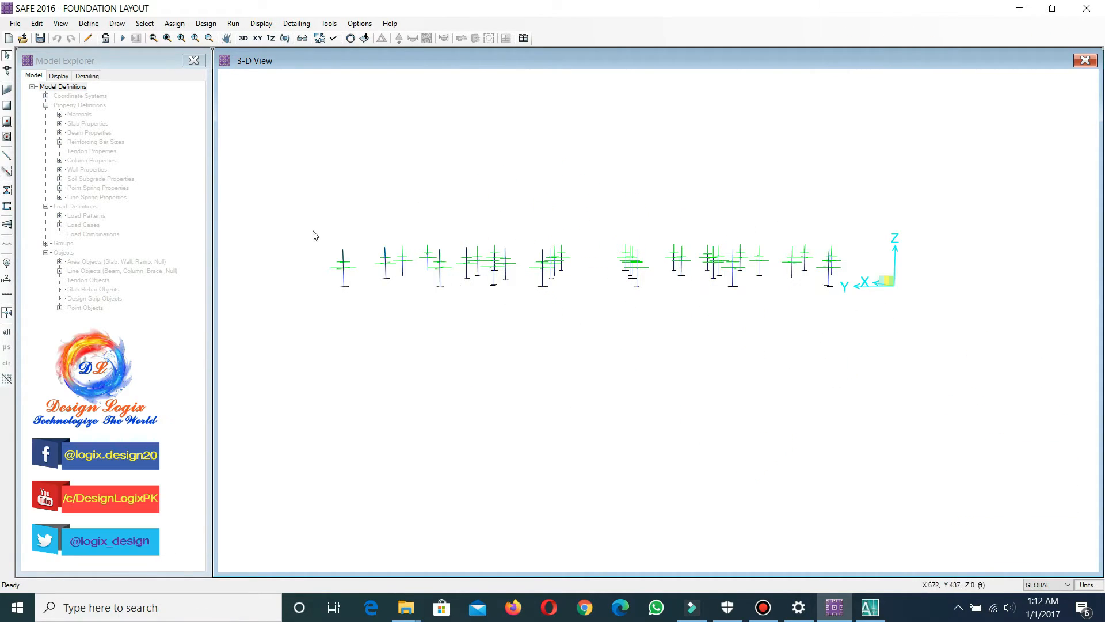
pyautogui.scroll(2, 322, 236)
# Select the top joints of all columns, clear their point restraints to none, and check one joint's restraint assignment
pyautogui.moveTo(326, 214); pyautogui.dragTo(862, 277)
pyautogui.moveTo(829, 306); pyautogui.dragTo(489, 323, button='middle')
pyautogui.moveTo(456, 336); pyautogui.dragTo(541, 438)
pyautogui.moveTo(442, 231)
pyautogui.mouseDown()
pyautogui.moveTo(909, 269)
pyautogui.moveTo(921, 299)
pyautogui.mouseUp()
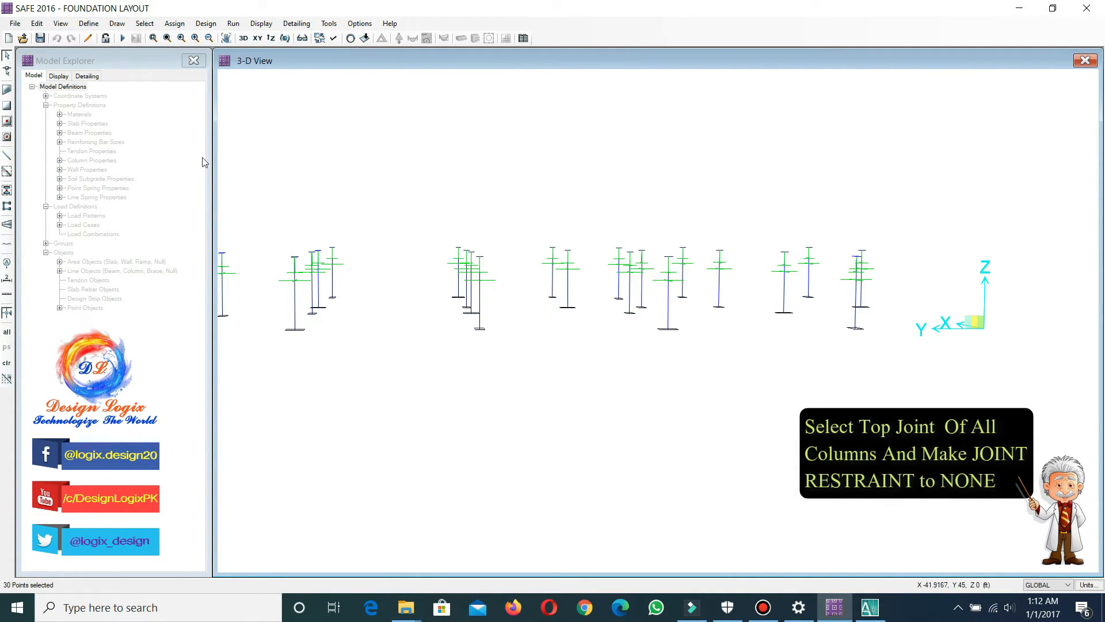
pyautogui.click(181, 25)
pyautogui.moveTo(242, 115)
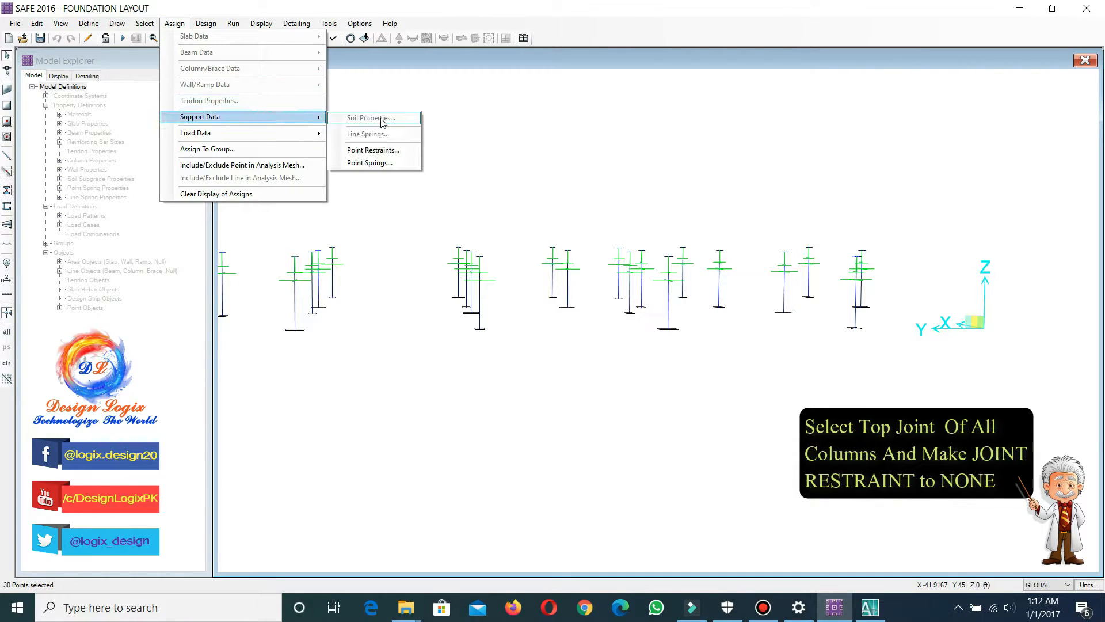
pyautogui.click(395, 148)
pyautogui.click(479, 269)
pyautogui.click(407, 298)
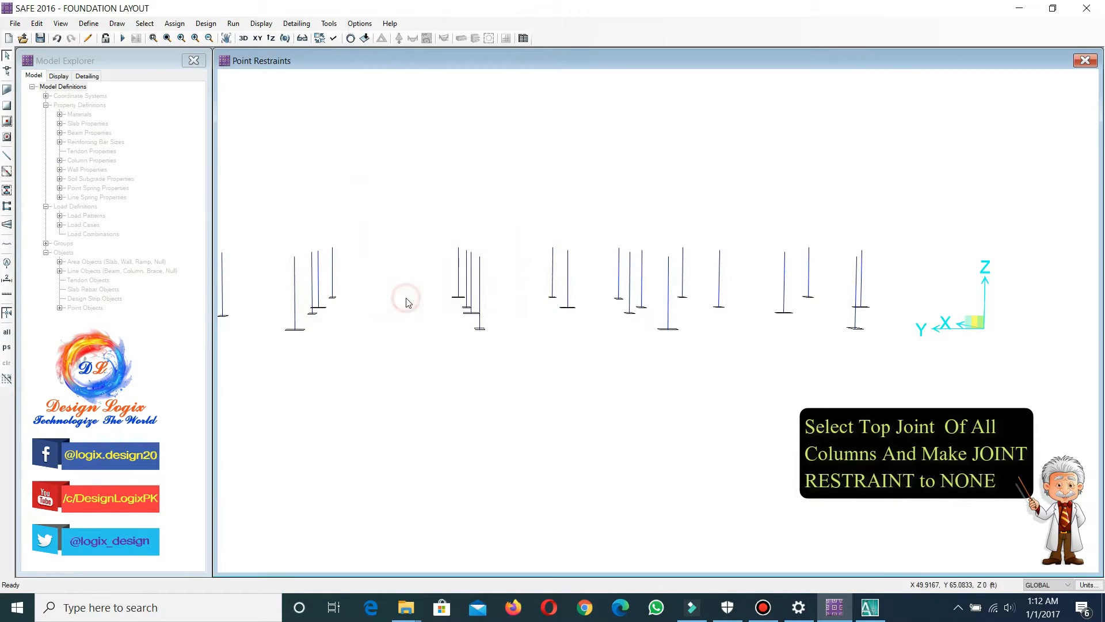
pyautogui.rightClick(332, 249)
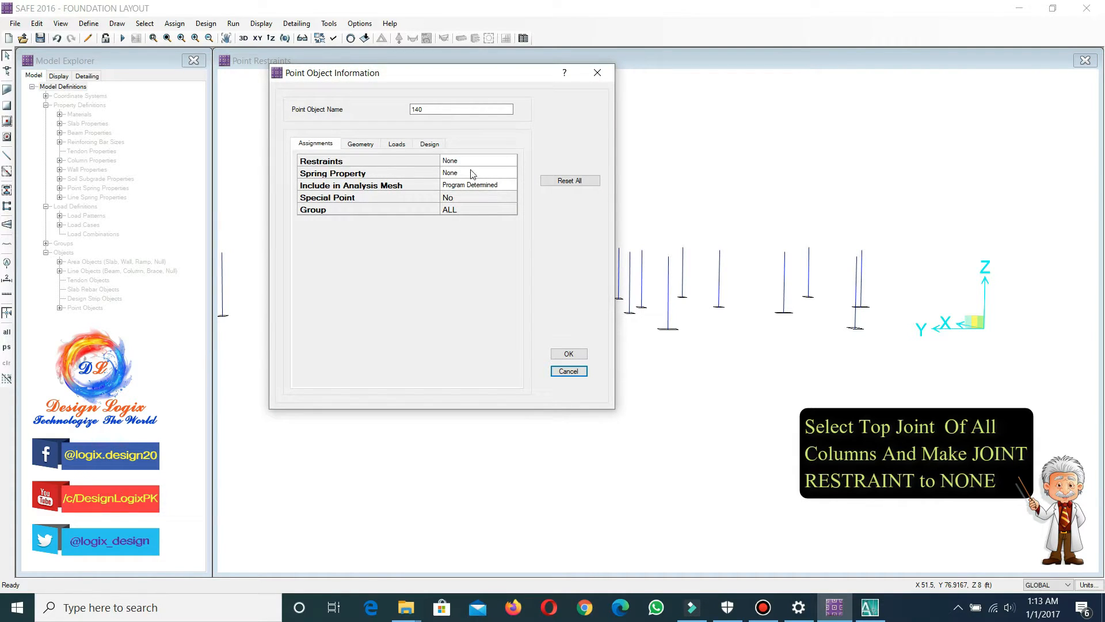
pyautogui.click(568, 354)
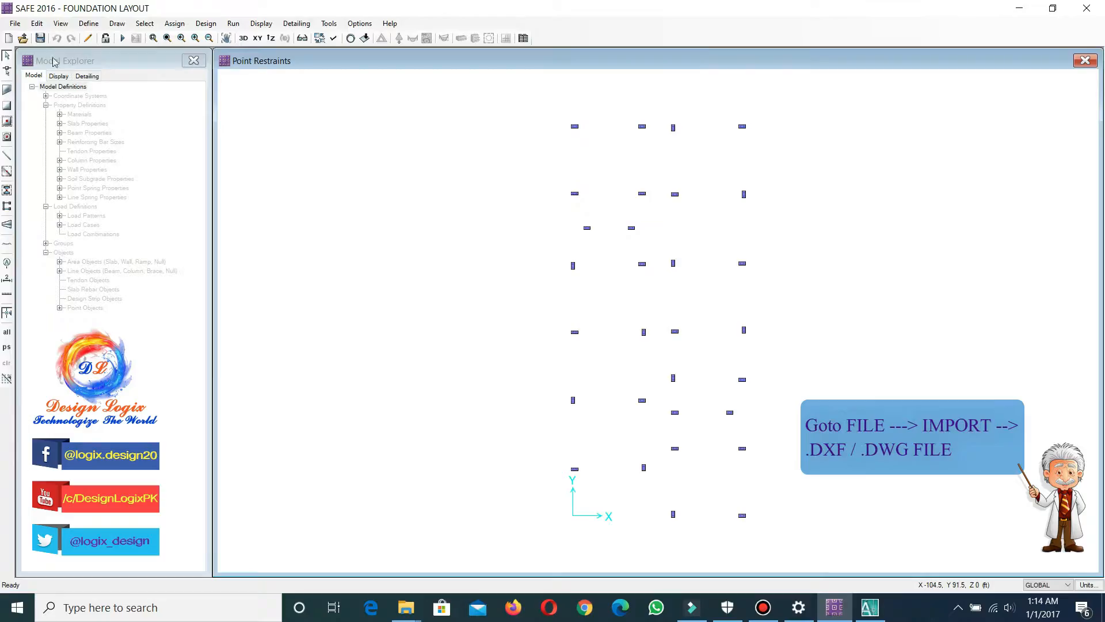
# Begin a DXF/DWG import using the FOUNDATION LAYOUT drawing file
pyautogui.click(15, 23)
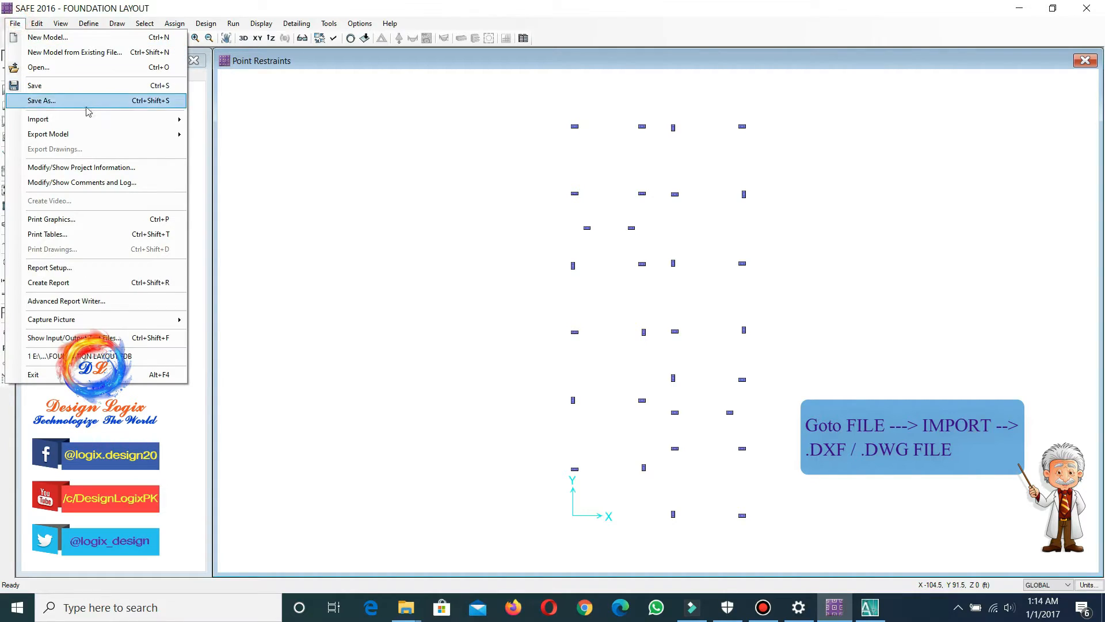
pyautogui.moveTo(97, 119)
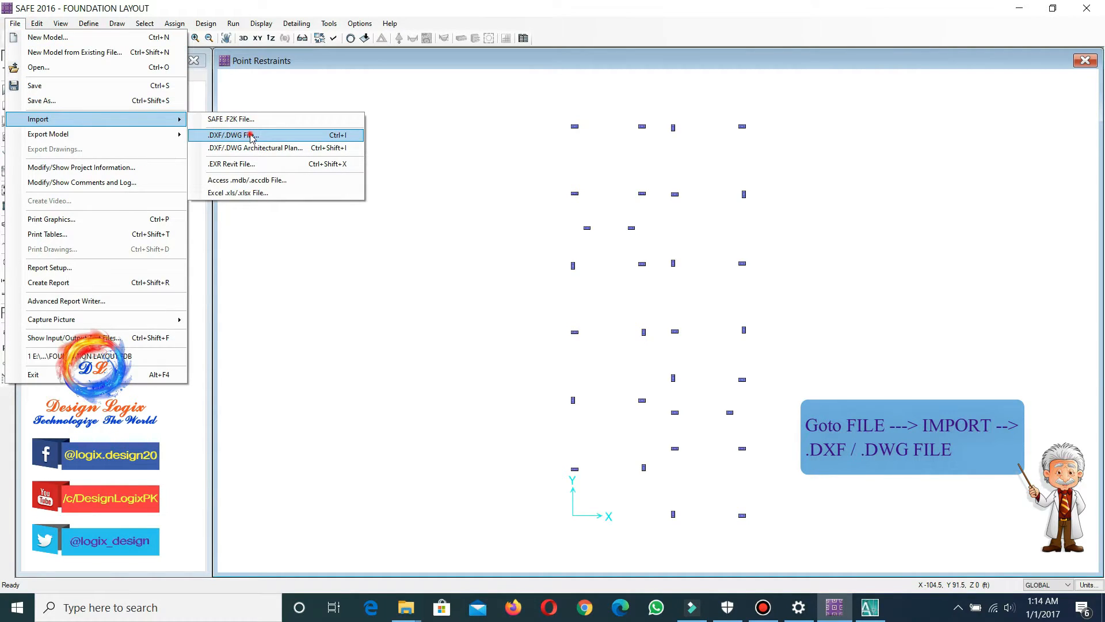
pyautogui.click(252, 135)
pyautogui.click(224, 122)
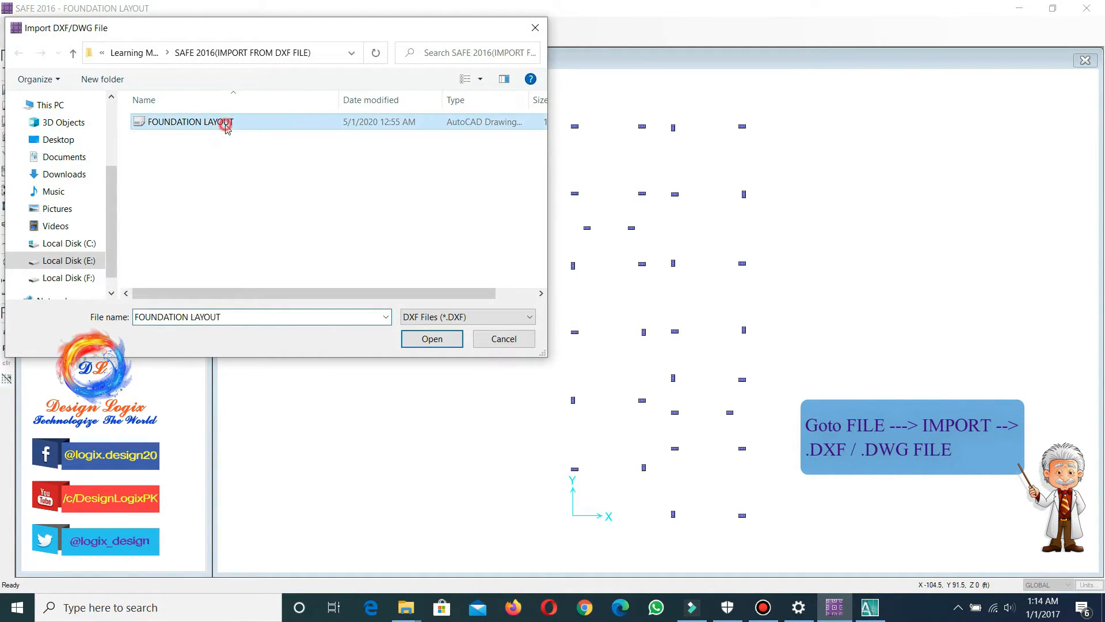
pyautogui.click(432, 338)
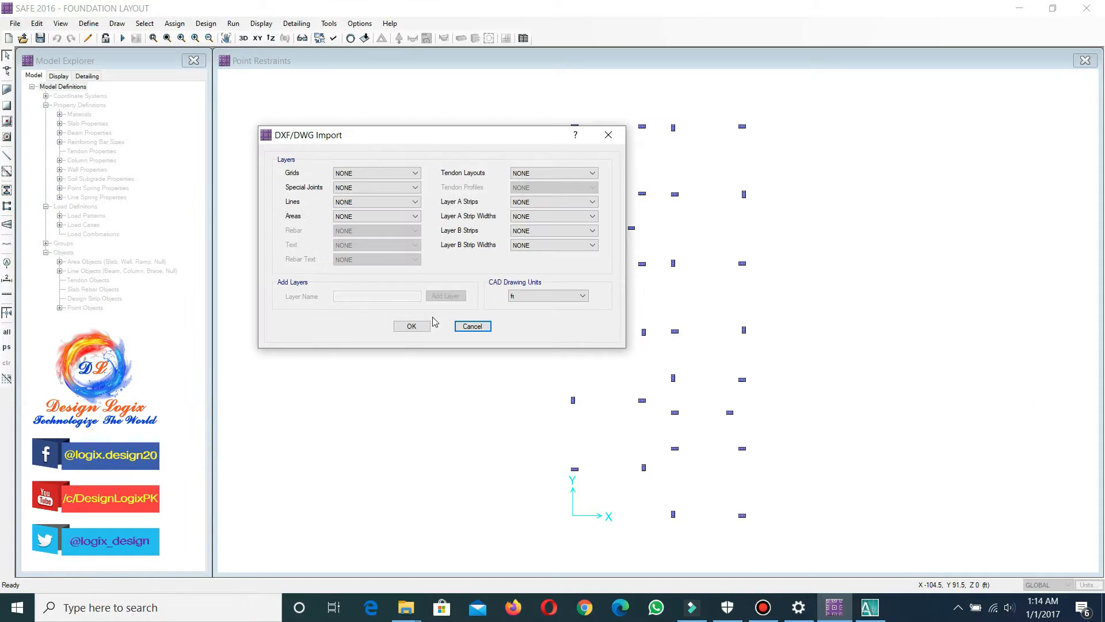
# Import area objects from the FOOTING layer with the CAD drawing units set to inches
pyautogui.click(401, 219)
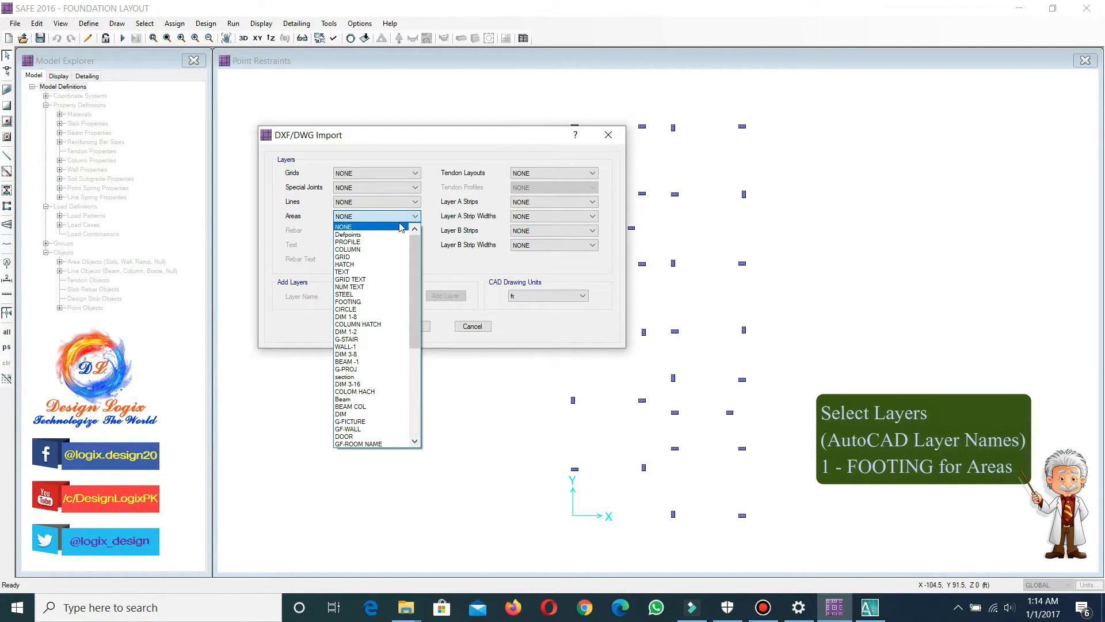
pyautogui.click(364, 302)
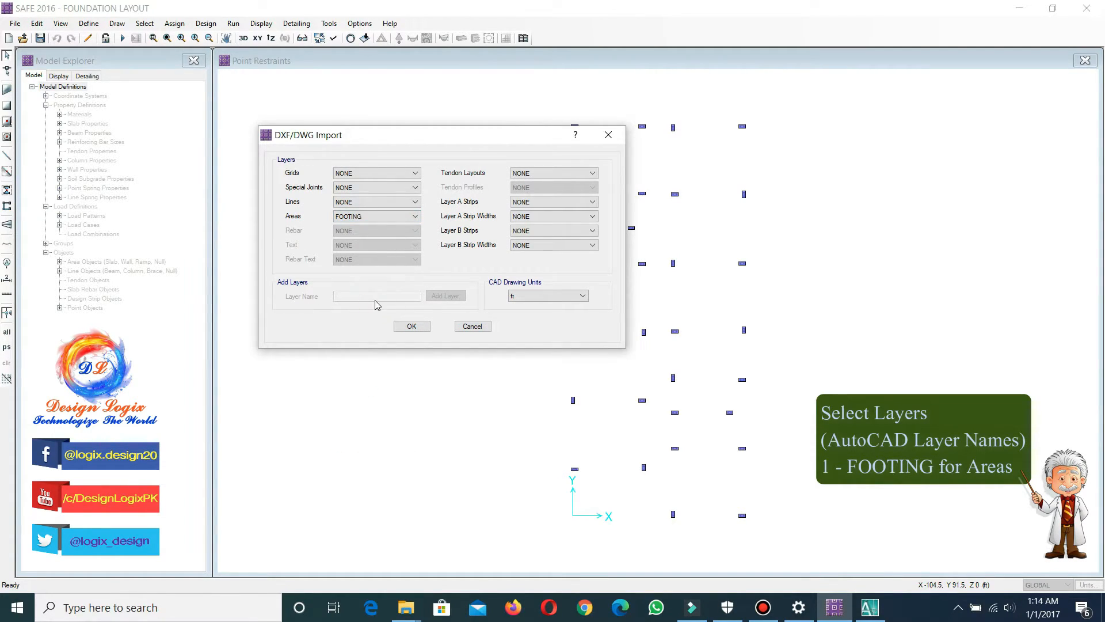
pyautogui.click(514, 297)
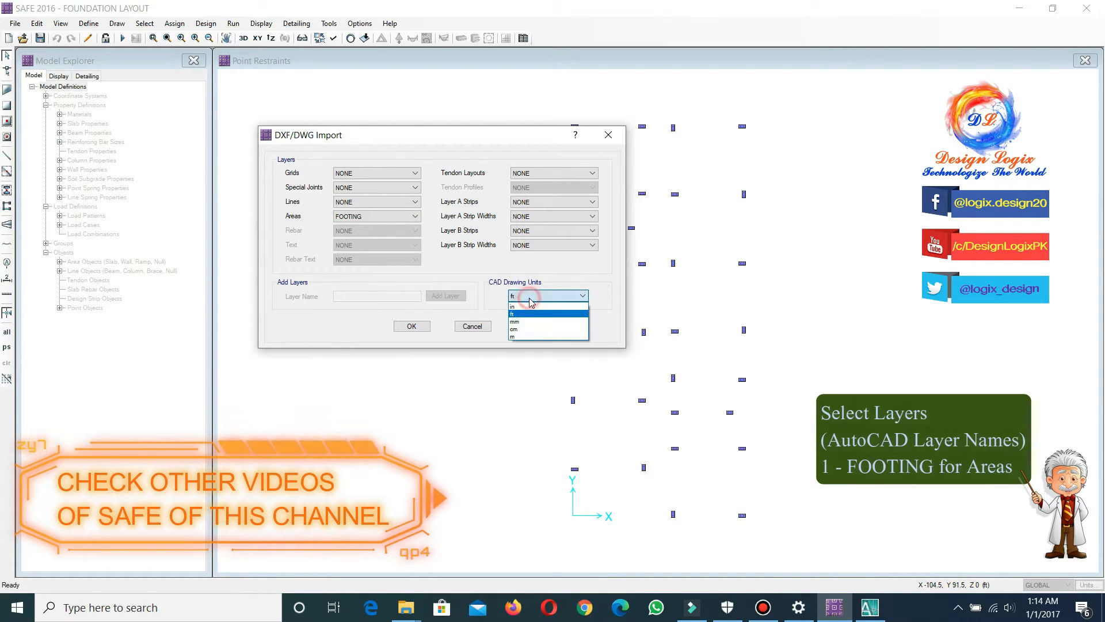
pyautogui.click(530, 307)
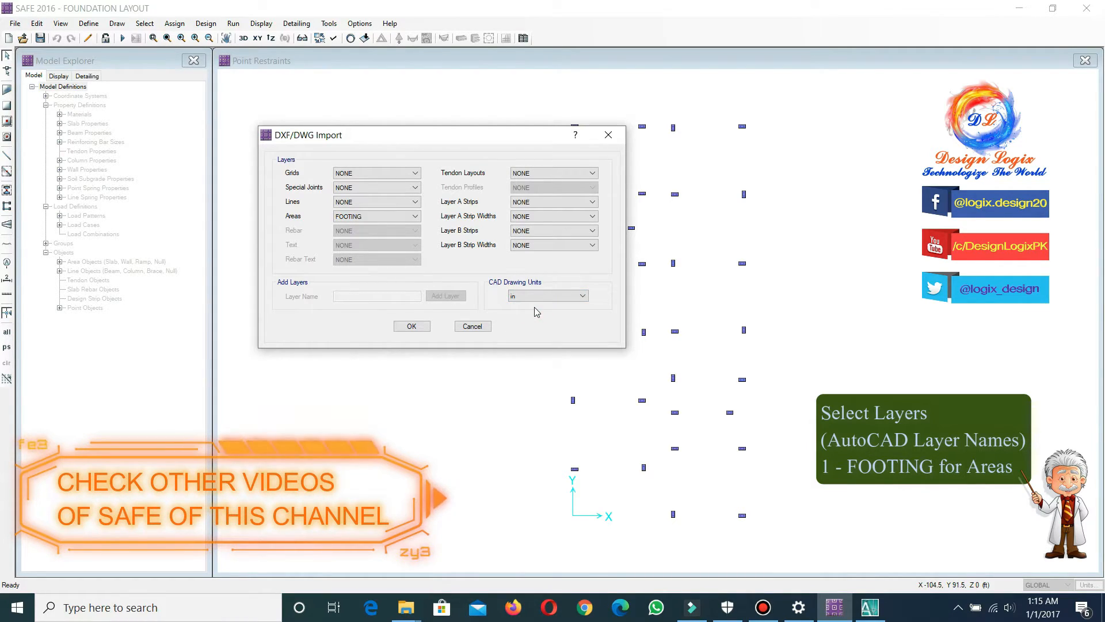
pyautogui.click(412, 326)
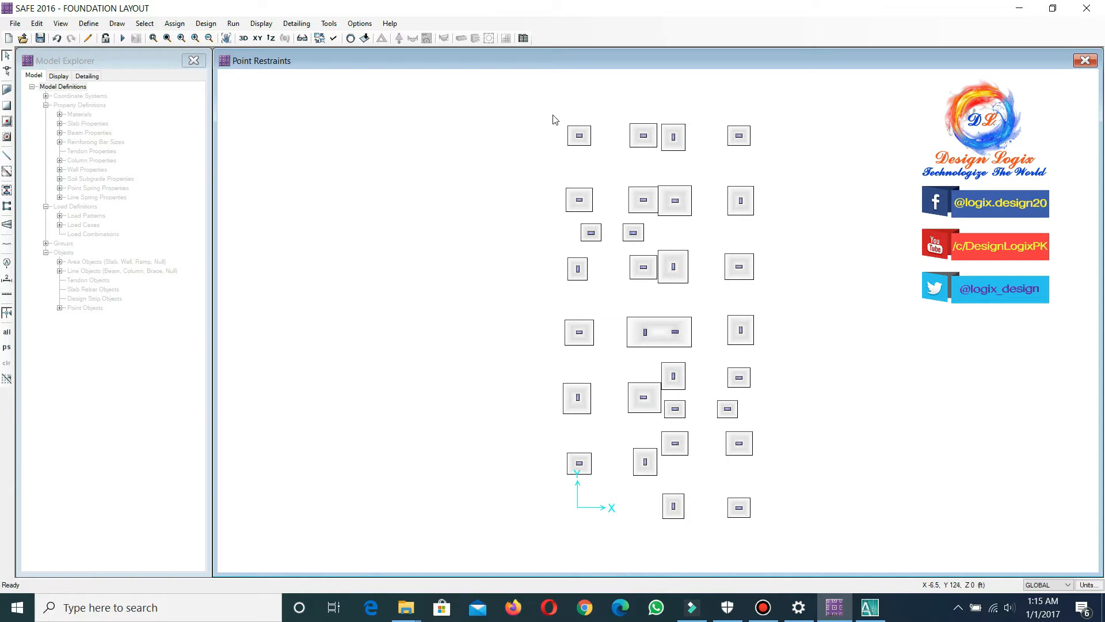
# Turn on the grid lines in the plan view and save the model
pyautogui.click(333, 38)
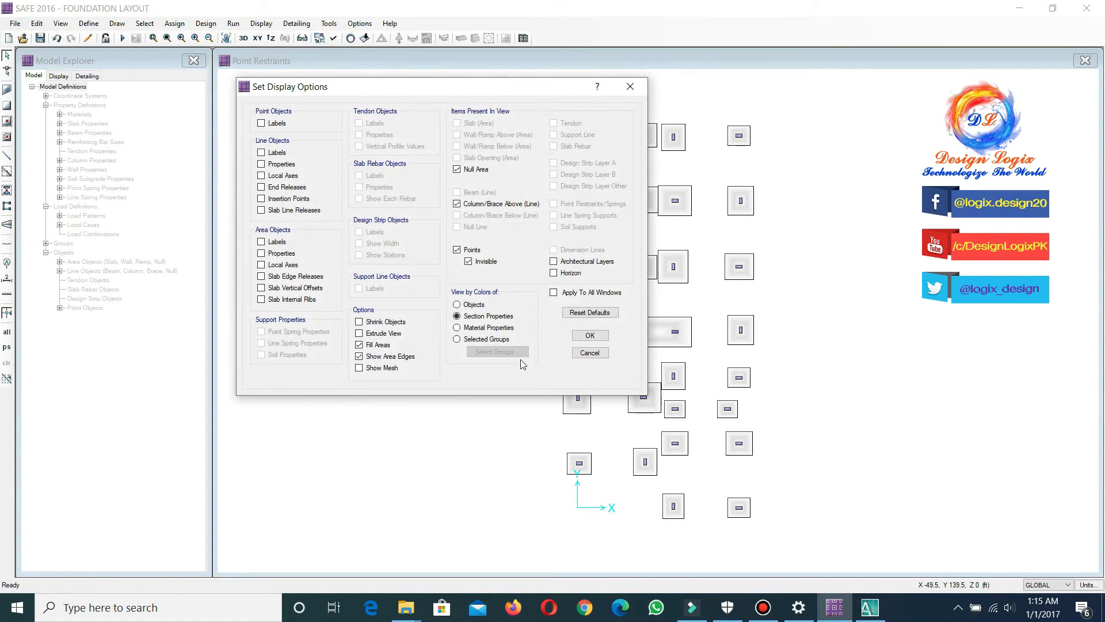
pyautogui.click(590, 353)
pyautogui.click(60, 23)
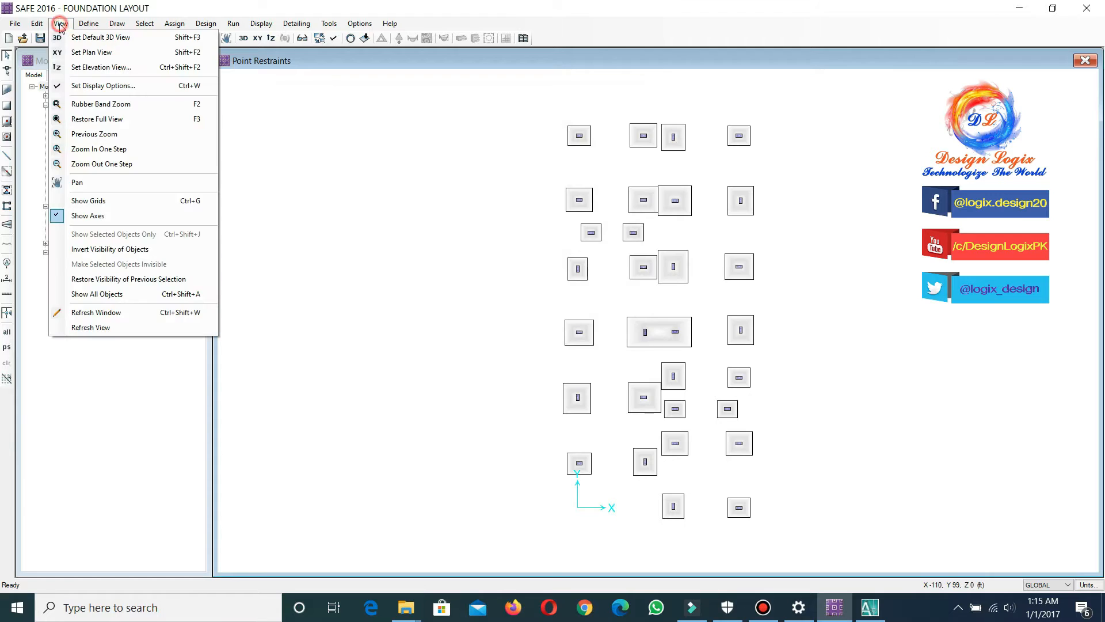
pyautogui.click(116, 201)
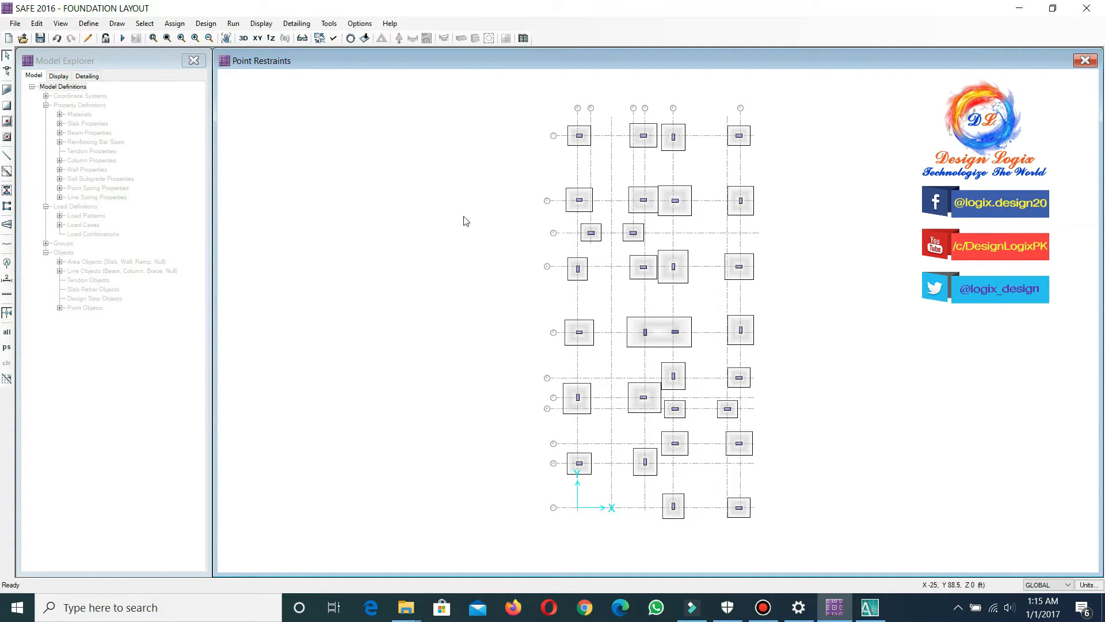
pyautogui.click(41, 39)
# Rename the slab property SLAB1 to 15" and set its material to 2500Psi
pyautogui.click(94, 26)
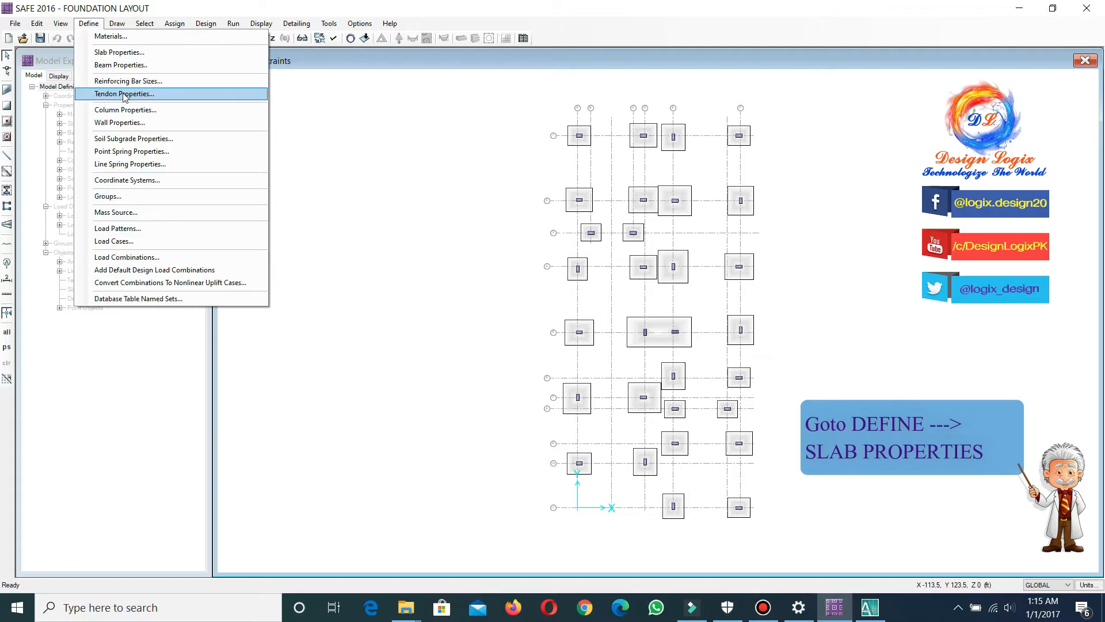
pyautogui.click(119, 52)
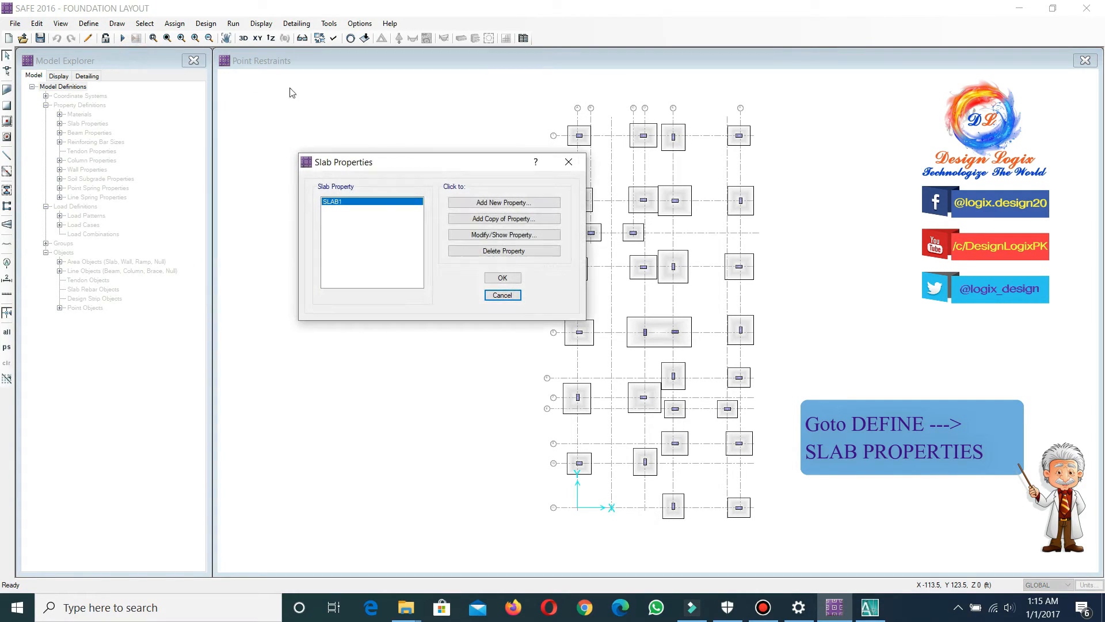
pyautogui.click(531, 236)
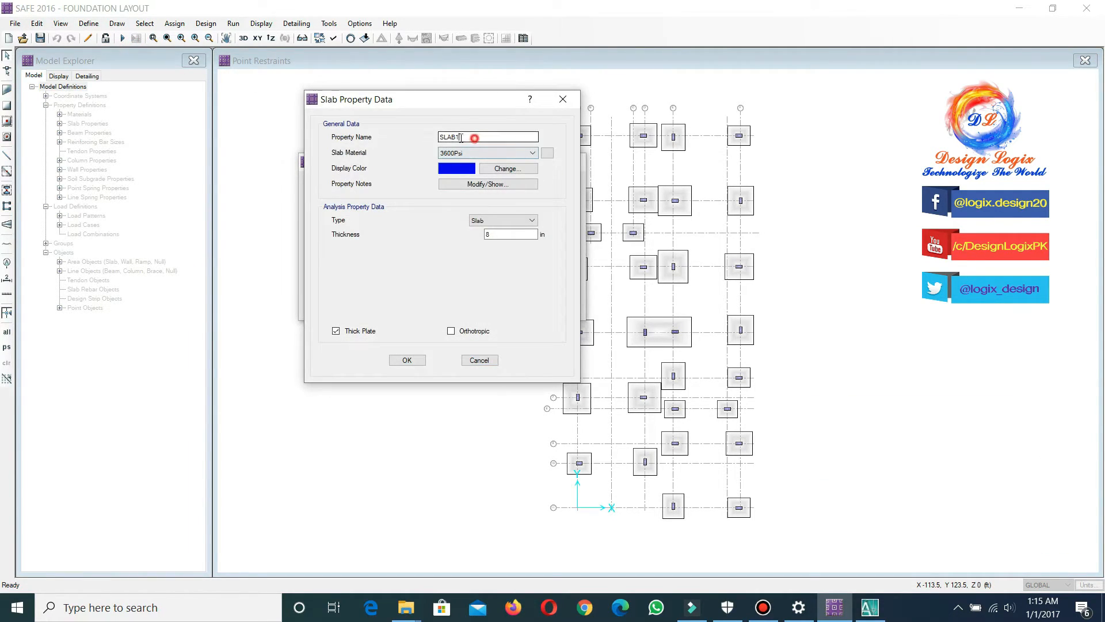
pyautogui.write('F 15')
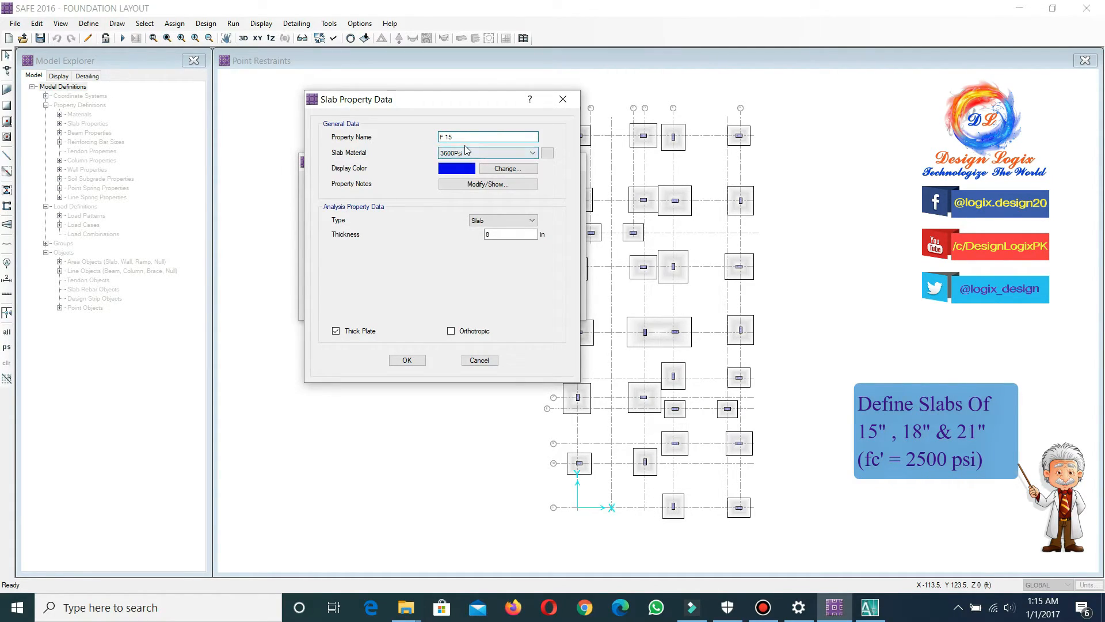
pyautogui.moveTo(454, 137); pyautogui.dragTo(380, 139)
pyautogui.click(442, 154)
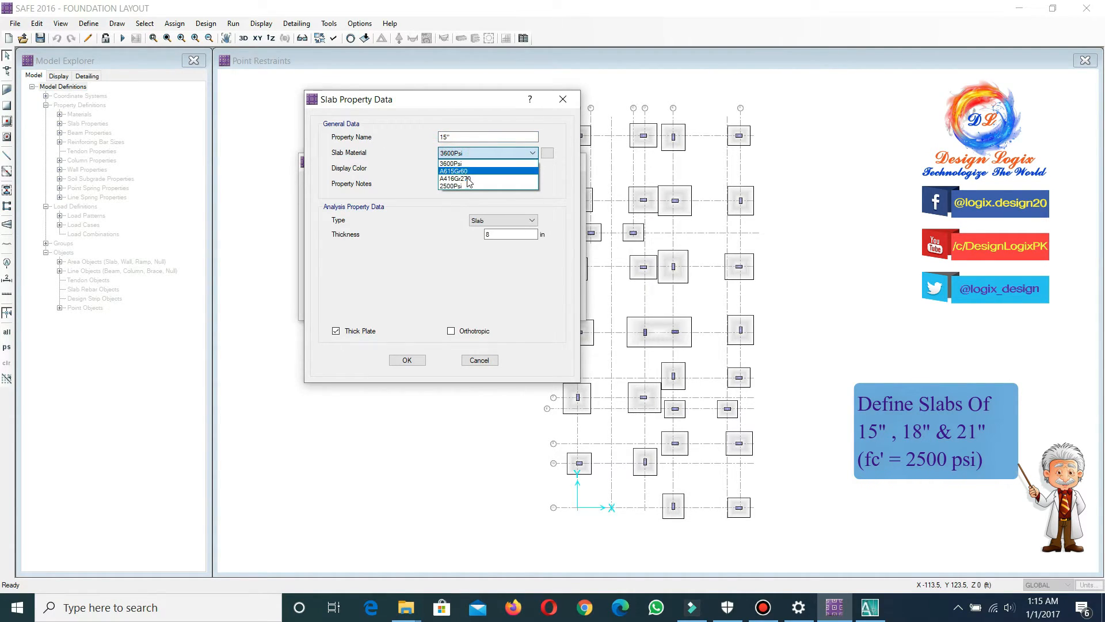
pyautogui.click(473, 177)
# Make the 15" property a Footing with 15 in thickness, disable Thick Plate, and set its display color to orange
pyautogui.click(502, 220)
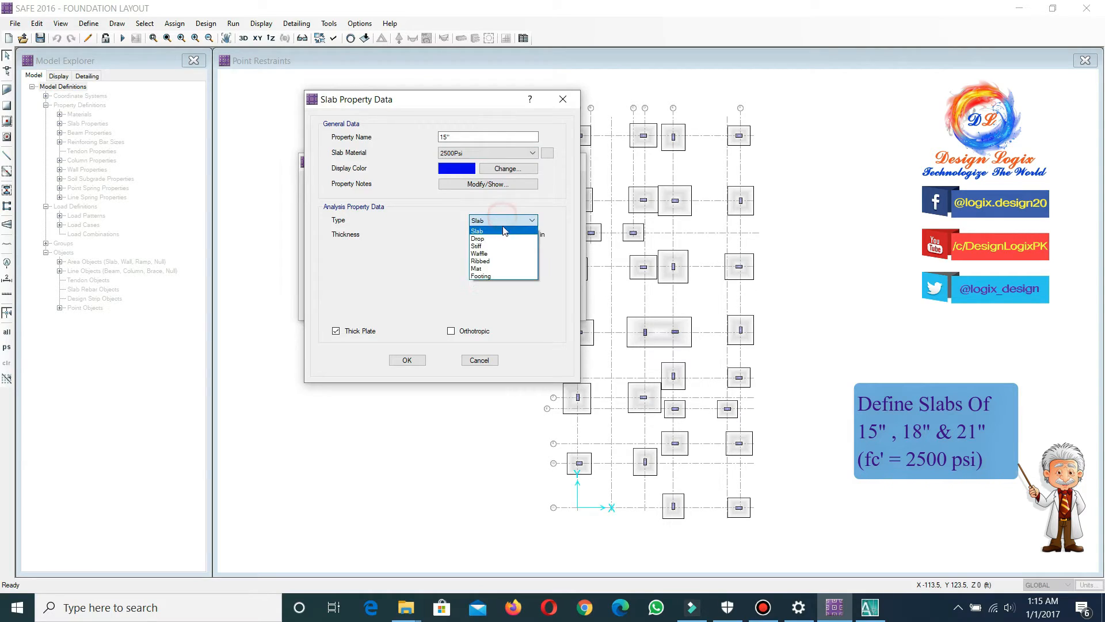
pyautogui.click(508, 269)
pyautogui.moveTo(500, 238); pyautogui.dragTo(454, 232)
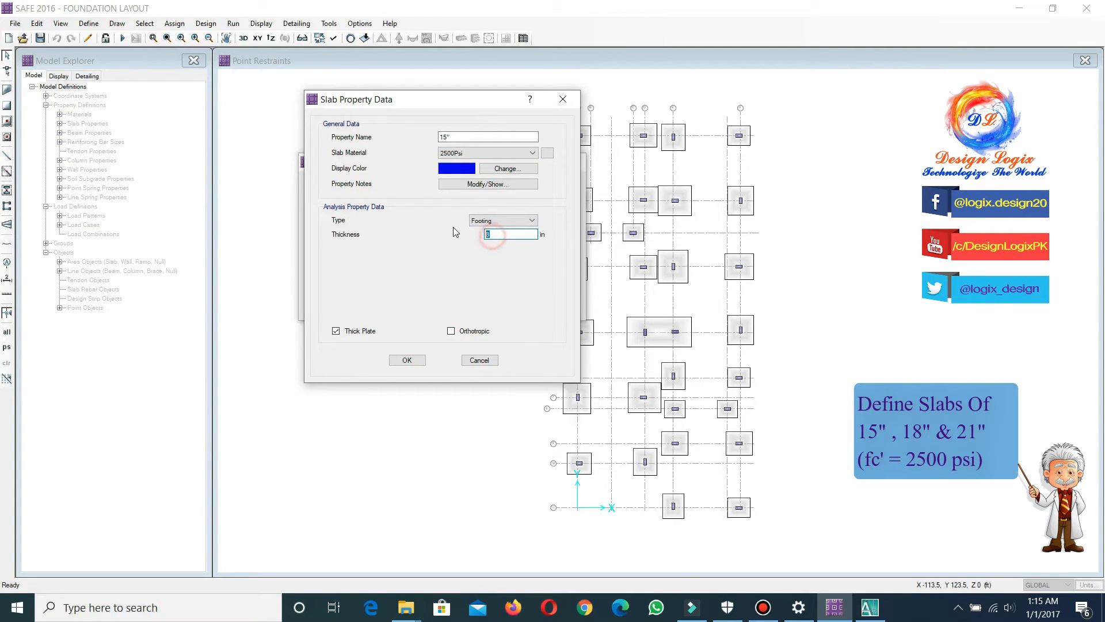
pyautogui.click(369, 332)
pyautogui.click(462, 171)
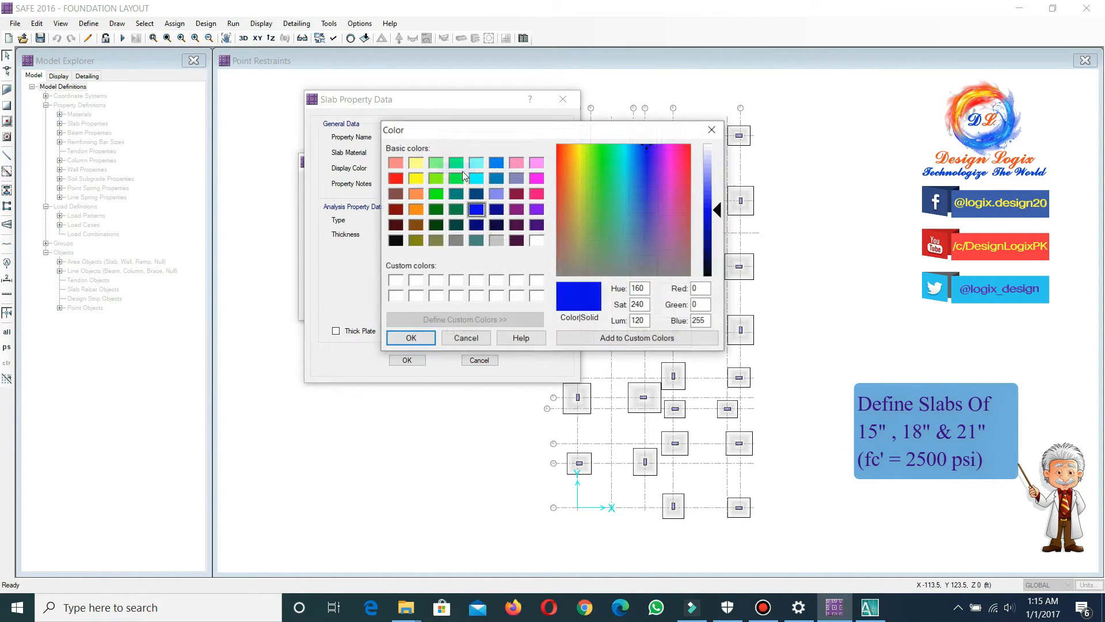
pyautogui.click(417, 210)
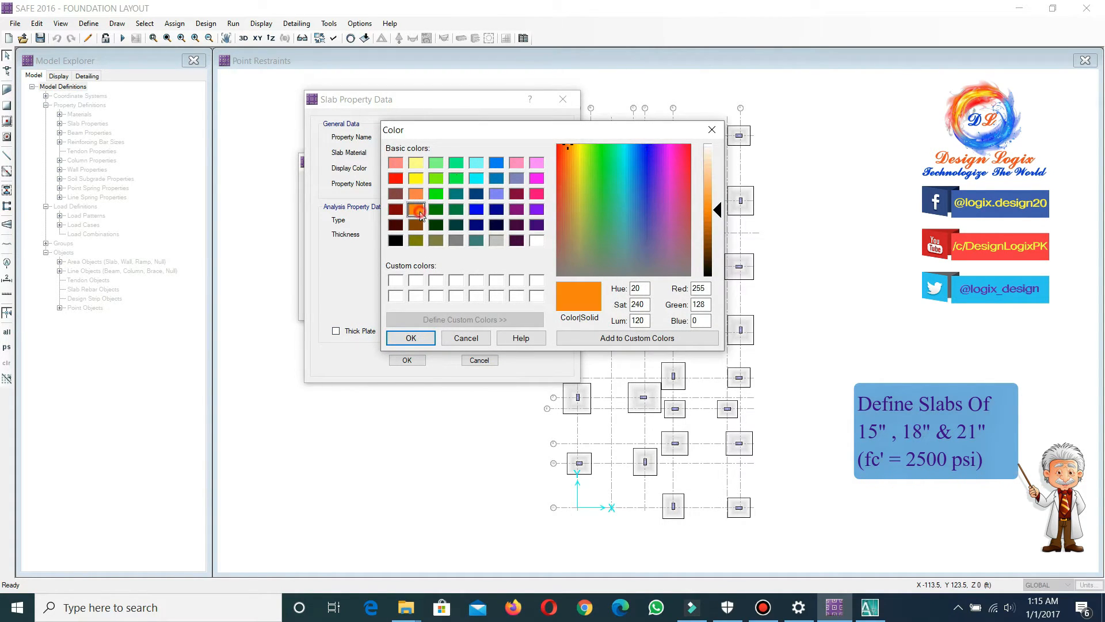
pyautogui.click(432, 340)
pyautogui.click(407, 361)
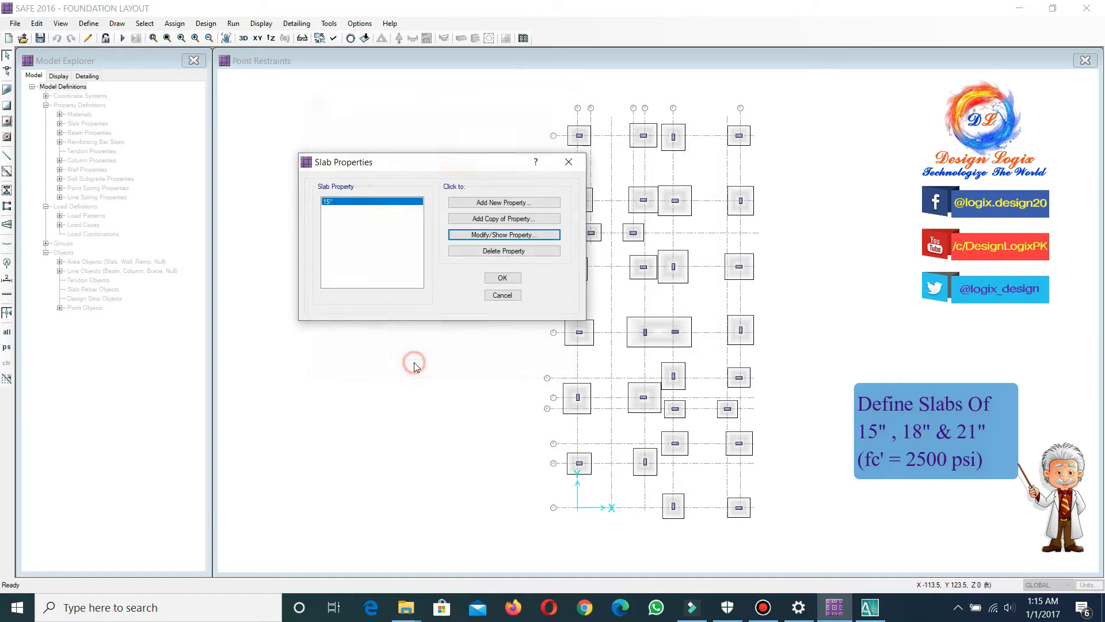
# Add a copy of the 15" footing property named 18" with 18 in thickness and a yellow display color
pyautogui.click(509, 220)
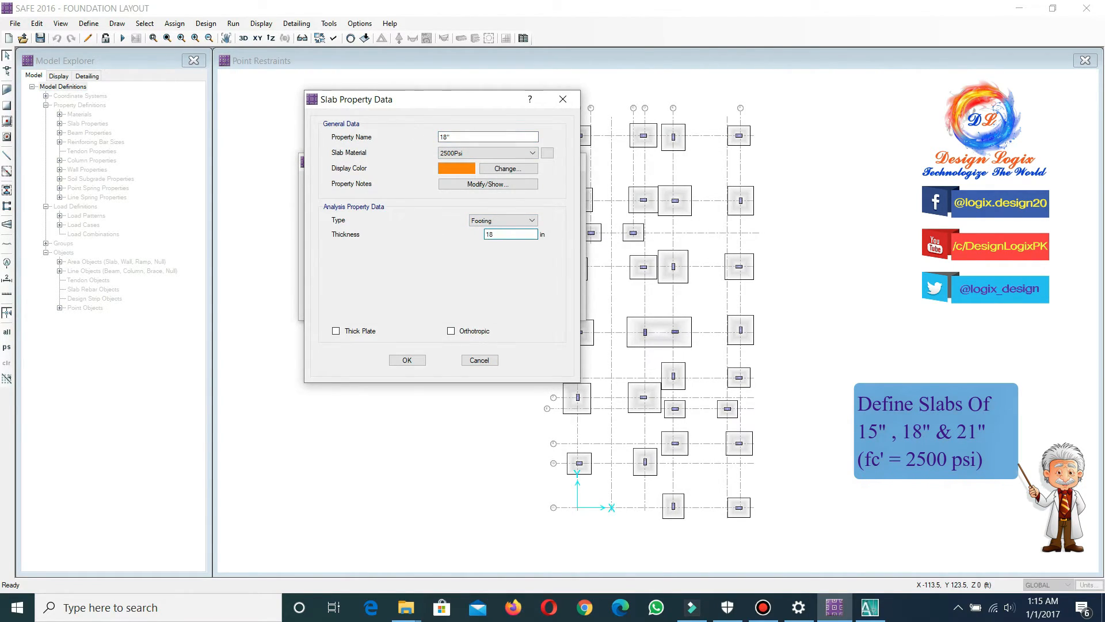
pyautogui.click(508, 168)
pyautogui.click(417, 181)
pyautogui.click(415, 337)
pyautogui.click(407, 360)
# Add a copy of the 18" footing property named 21" with 21 in thickness and a red display color
pyautogui.click(483, 219)
pyautogui.write('21"')
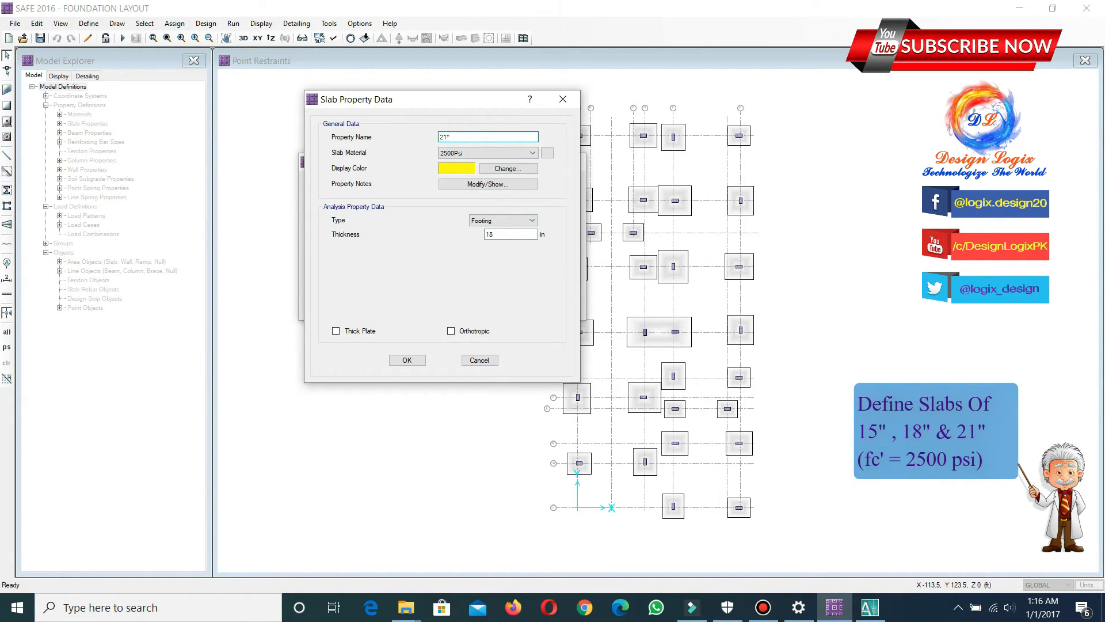
pyautogui.moveTo(510, 234); pyautogui.dragTo(463, 231)
pyautogui.write('21')
pyautogui.click(458, 167)
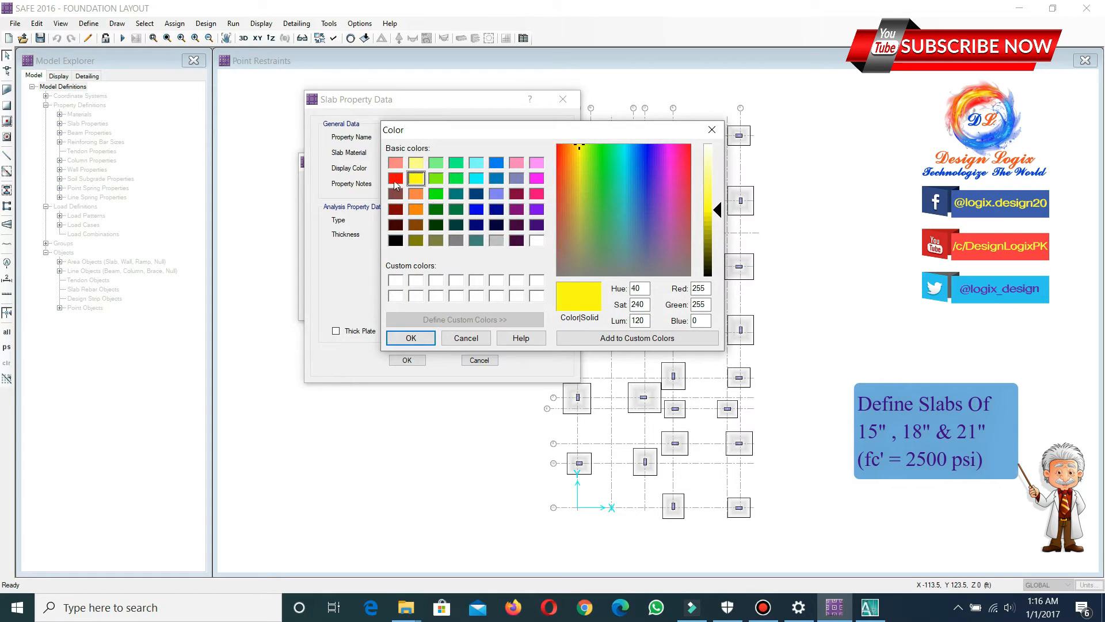
pyautogui.click(396, 179)
pyautogui.click(411, 338)
pyautogui.click(416, 359)
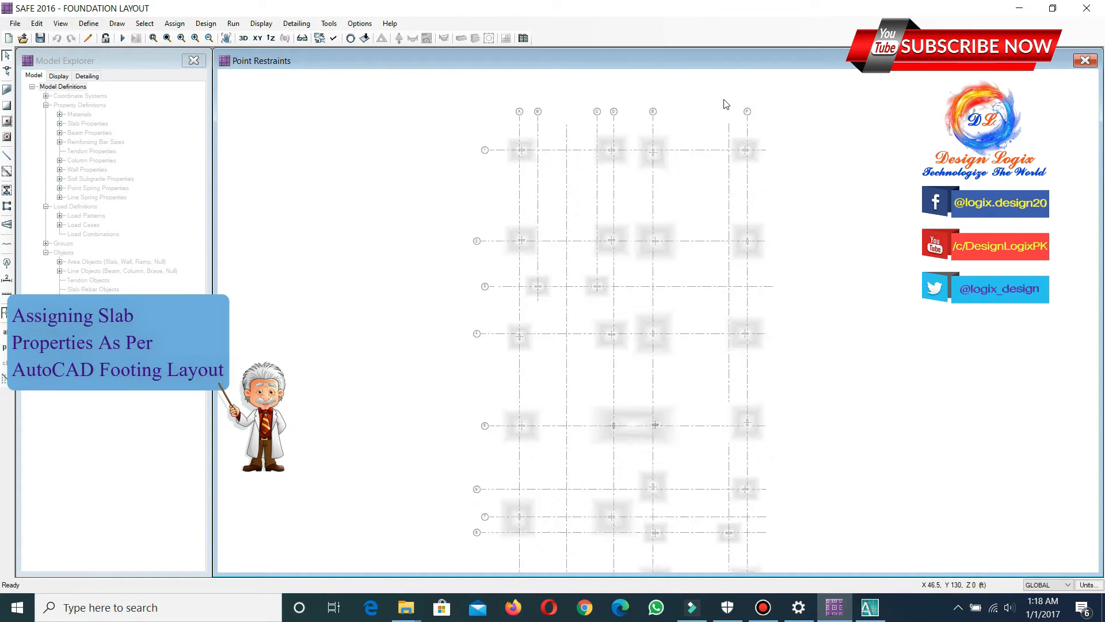
# Assign the 18" slab property to the two footings on grid line 1 at D and E
pyautogui.scroll(5, 723, 98)
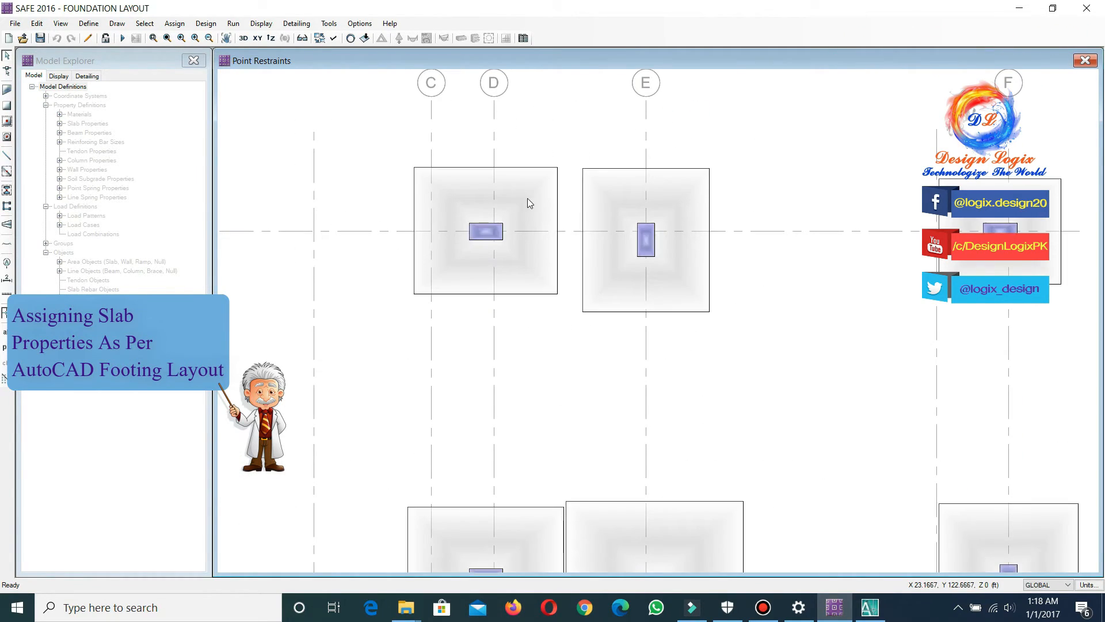
pyautogui.click(520, 211)
pyautogui.click(620, 207)
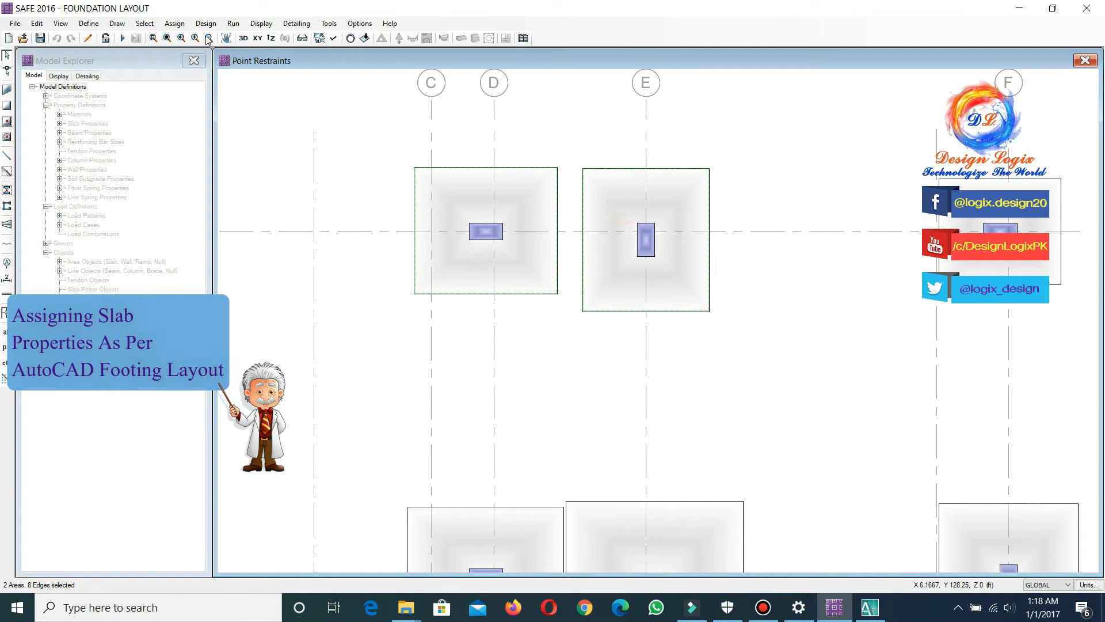
pyautogui.click(175, 24)
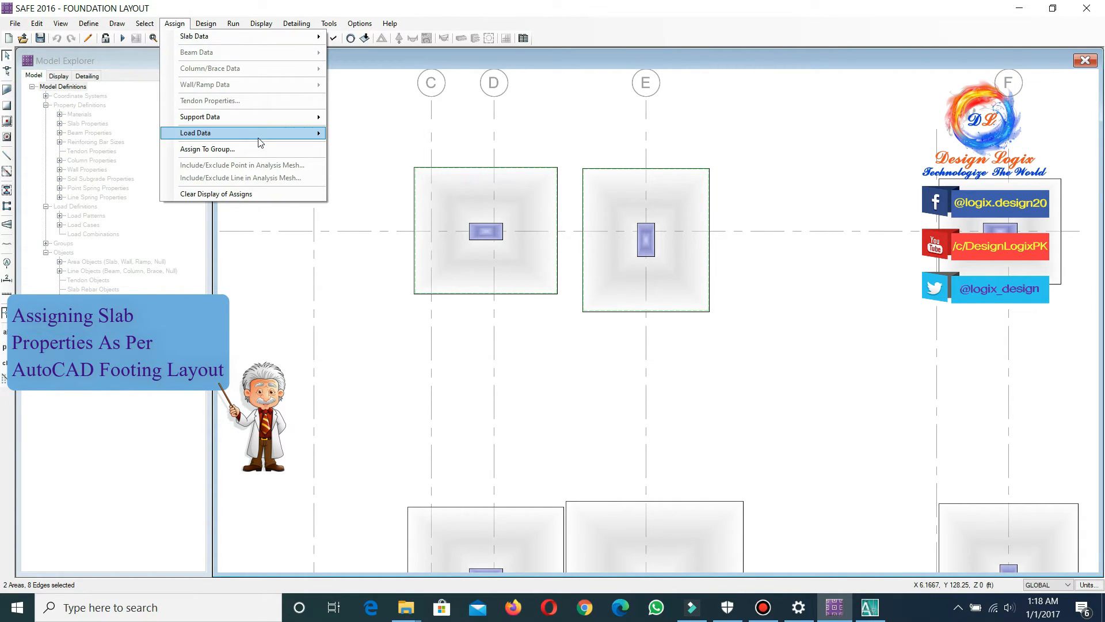
pyautogui.moveTo(260, 35)
pyautogui.click(349, 39)
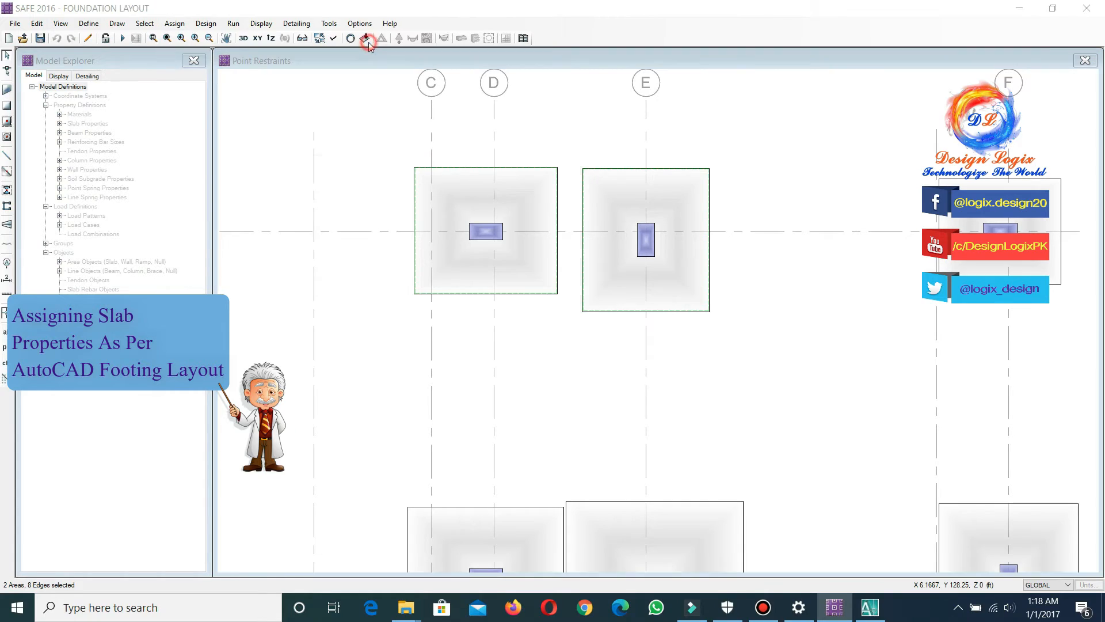
pyautogui.click(345, 209)
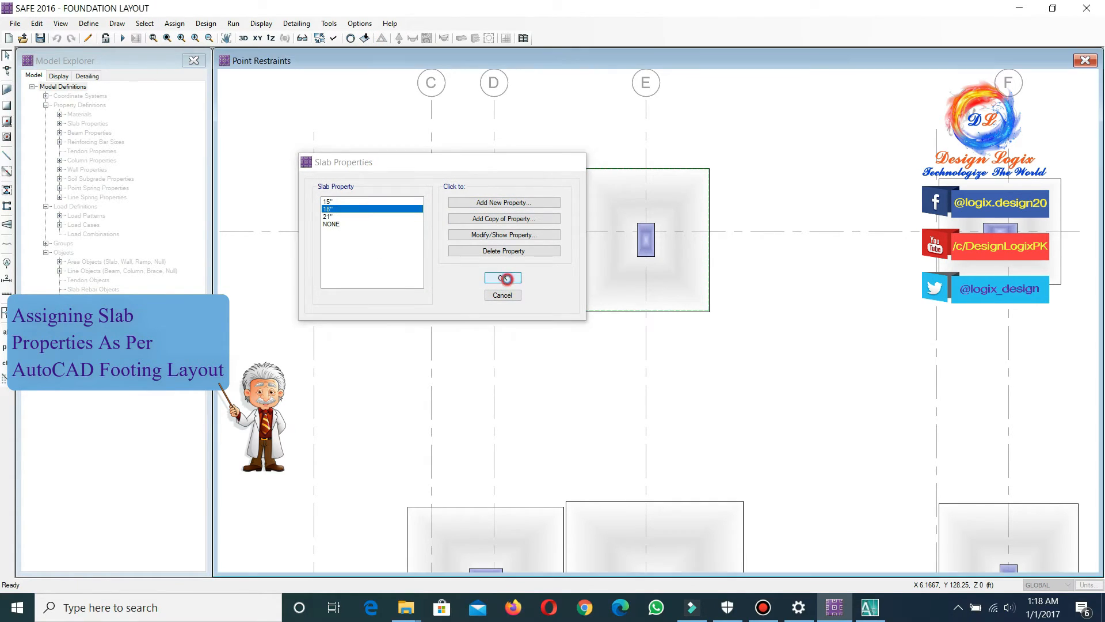
pyautogui.click(503, 278)
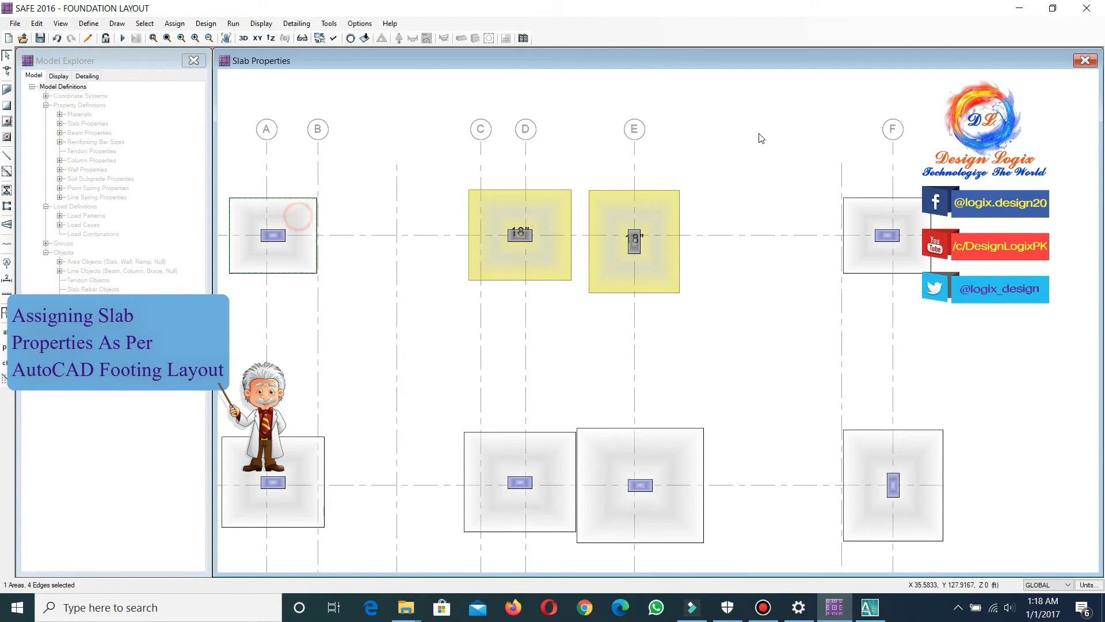
# Assign the 15" slab property to the two outer footings on grid line 1 at A and F
pyautogui.click(175, 23)
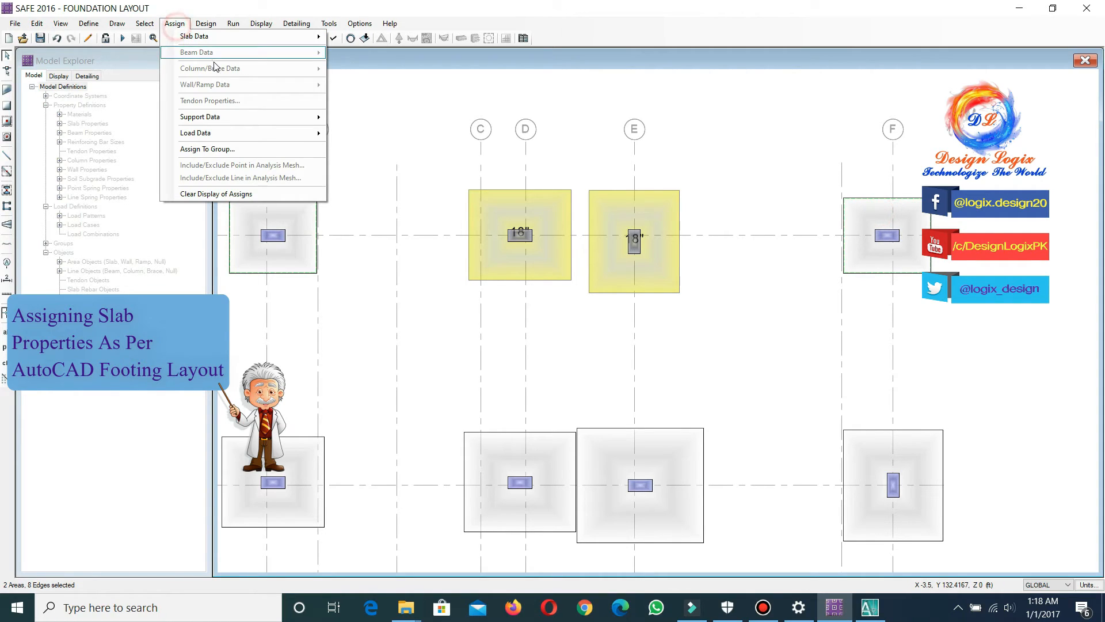
pyautogui.moveTo(265, 118)
pyautogui.moveTo(296, 139)
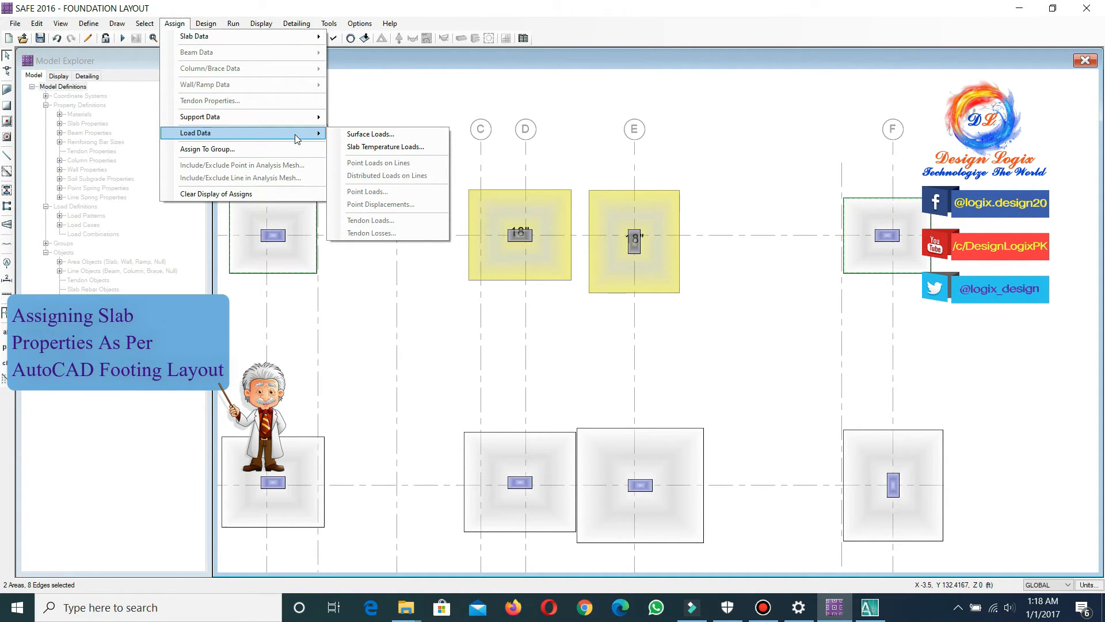
pyautogui.moveTo(236, 37)
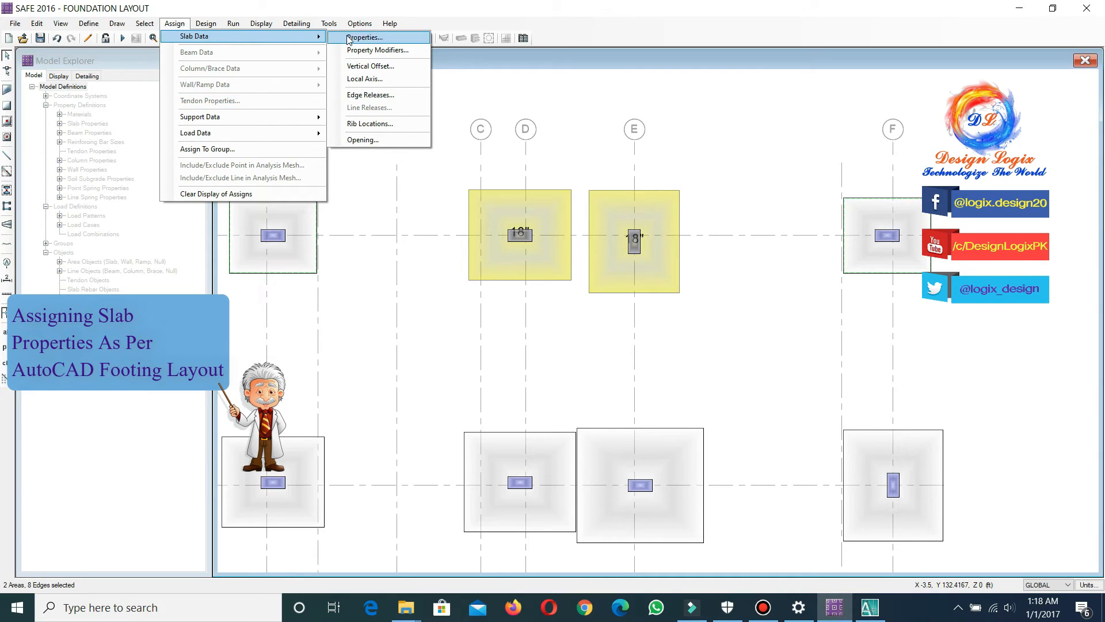
pyautogui.click(351, 37)
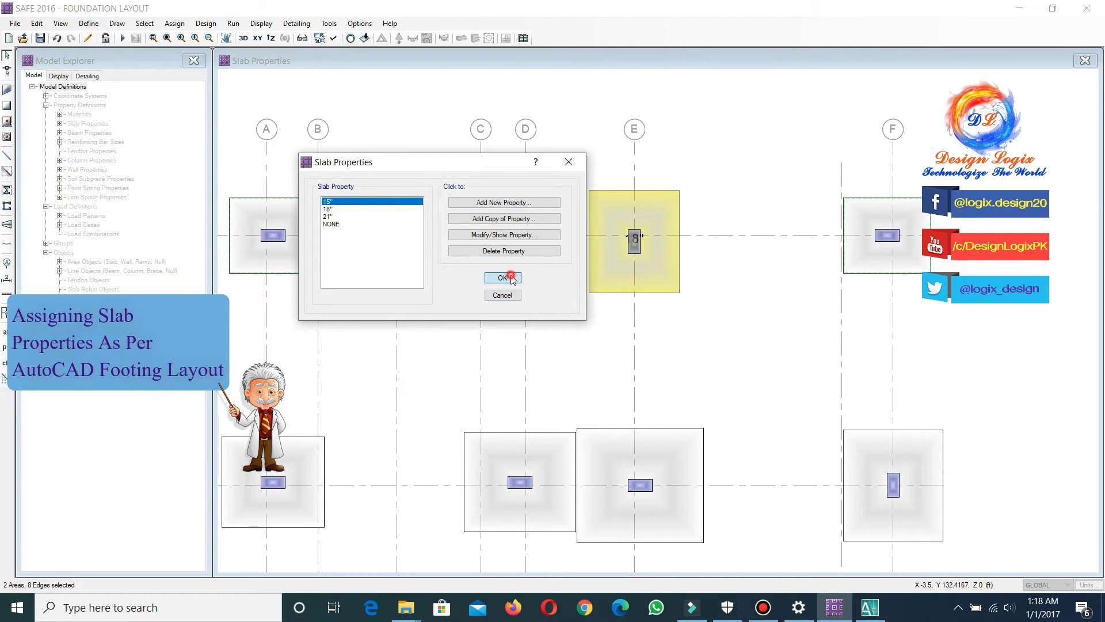
pyautogui.click(503, 278)
# Assign the 21" slab property to the two footings on grid line E at grid lines 2 and 4
pyautogui.scroll(-2, 540, 212)
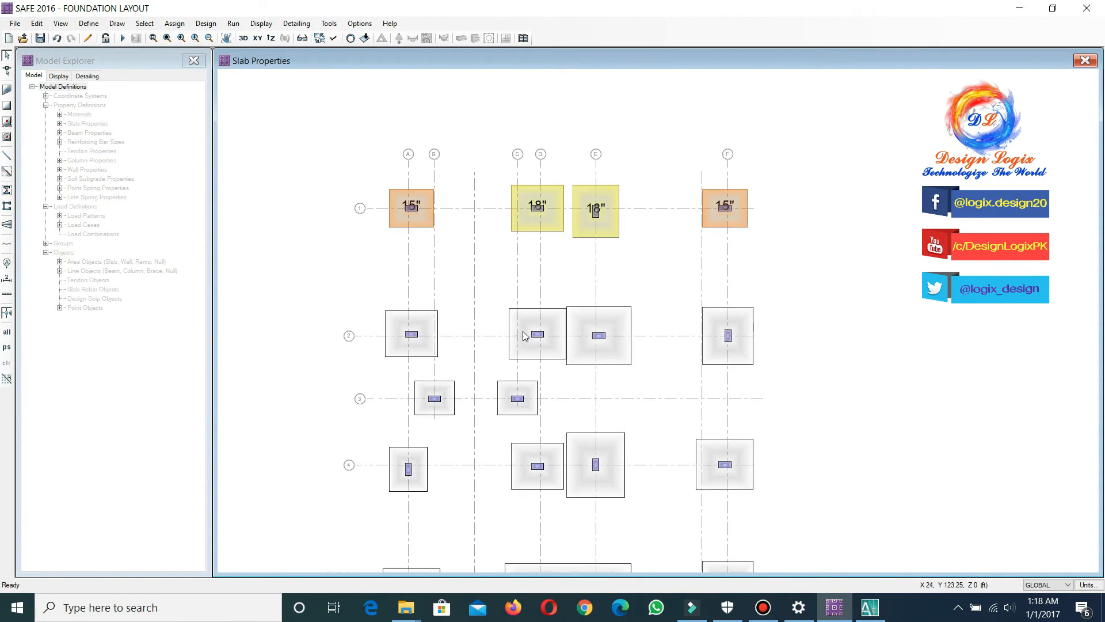
pyautogui.scroll(1, 524, 336)
pyautogui.click(616, 318)
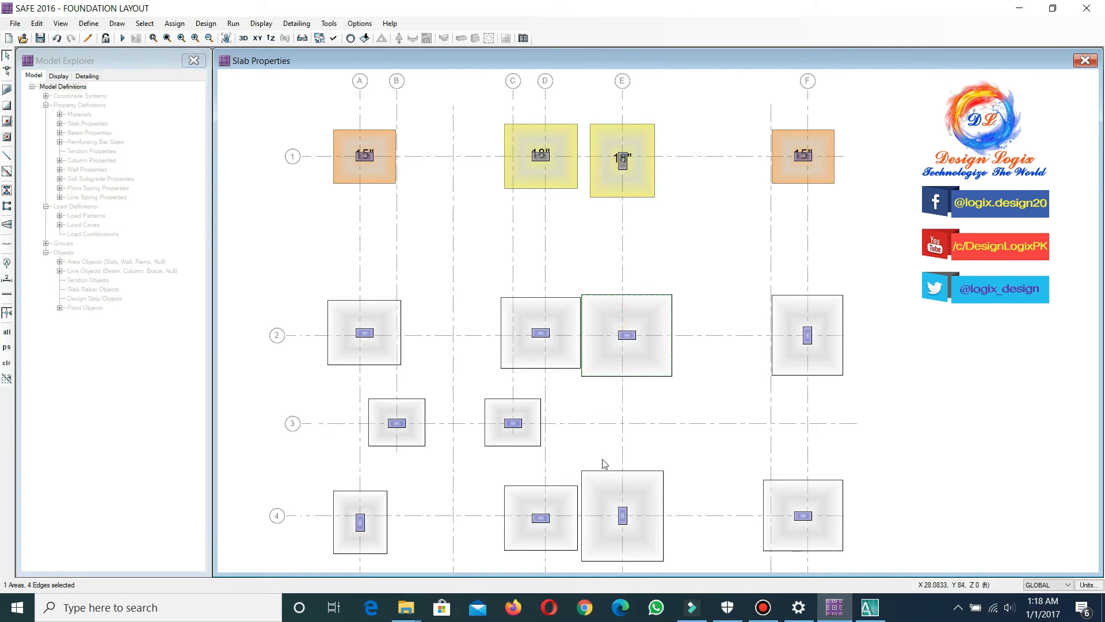
pyautogui.click(605, 489)
pyautogui.click(174, 23)
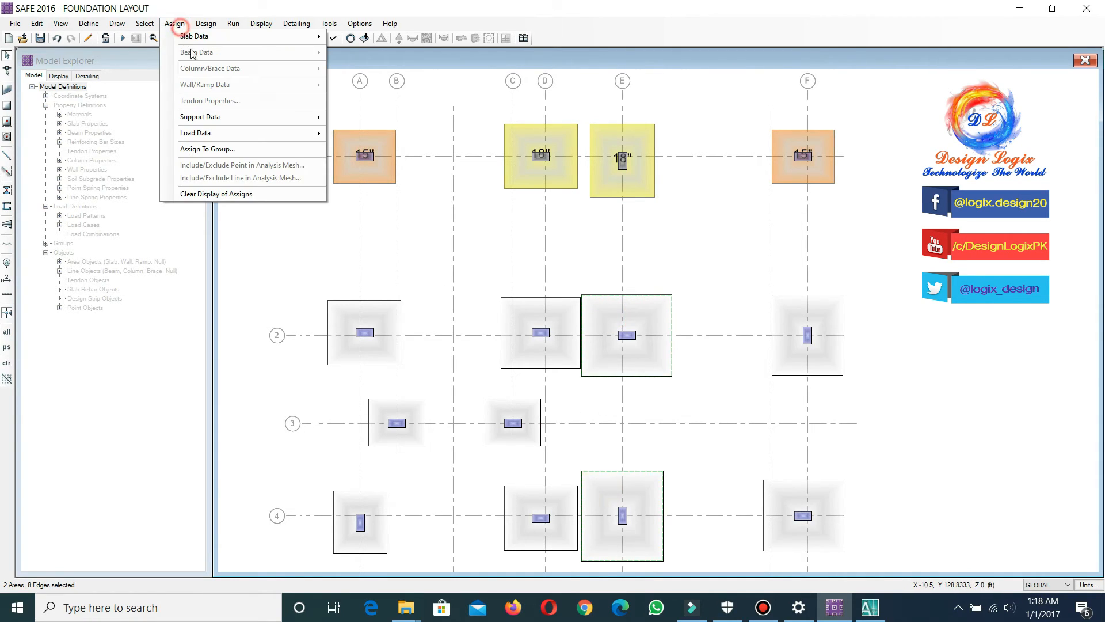
pyautogui.moveTo(311, 37)
pyautogui.click(365, 37)
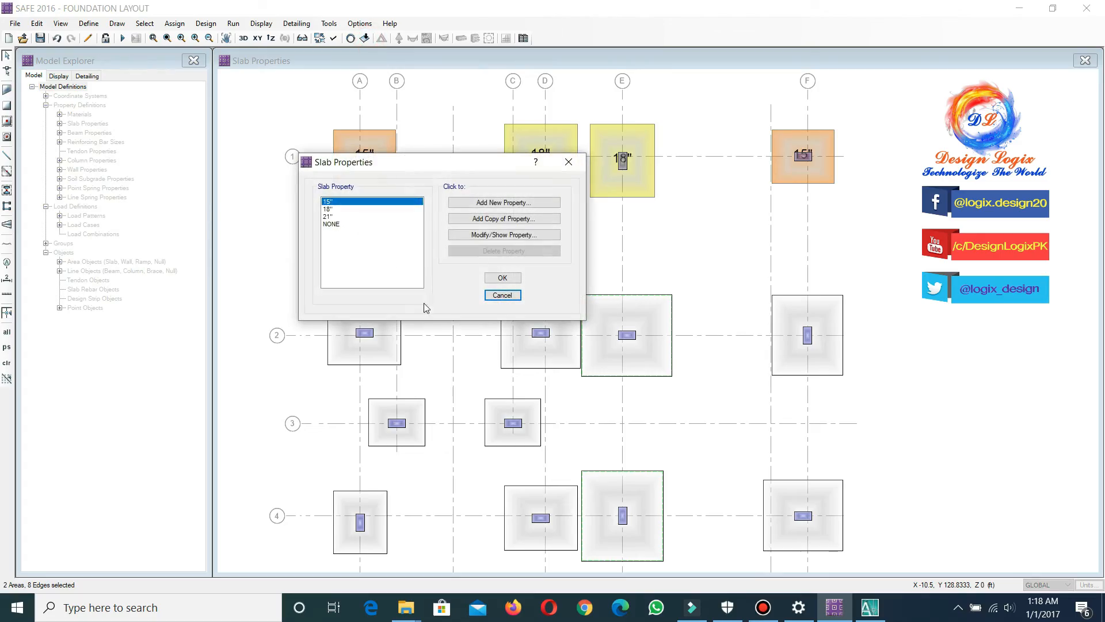
pyautogui.click(358, 217)
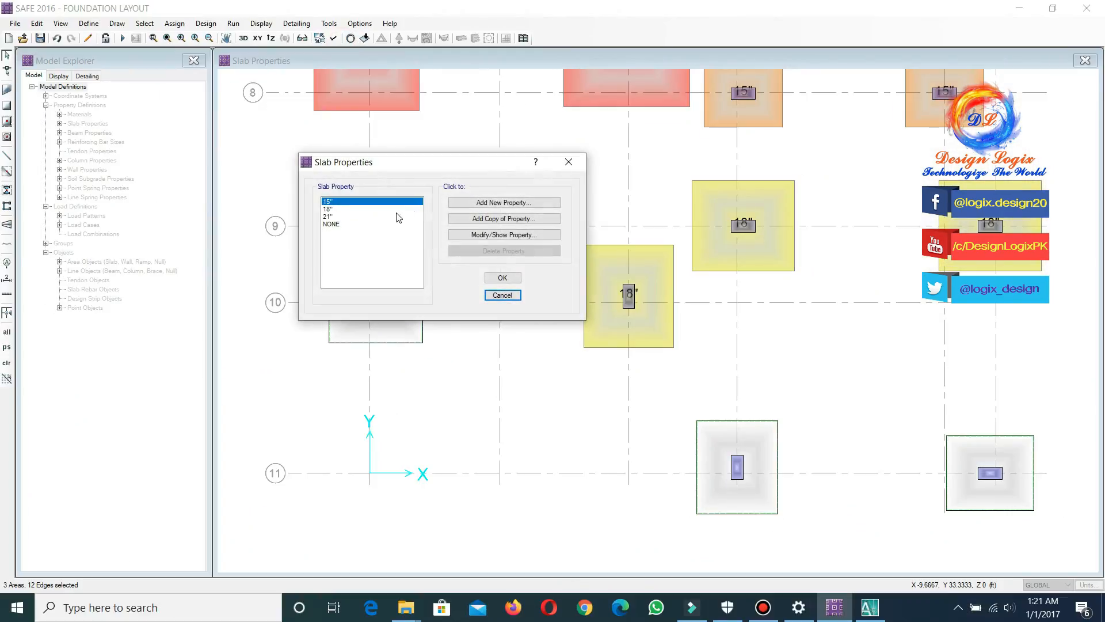
# Assign the 15" slab property to the three selected footings on grid lines 10 and 11, and clear the display of assigns
pyautogui.click(517, 282)
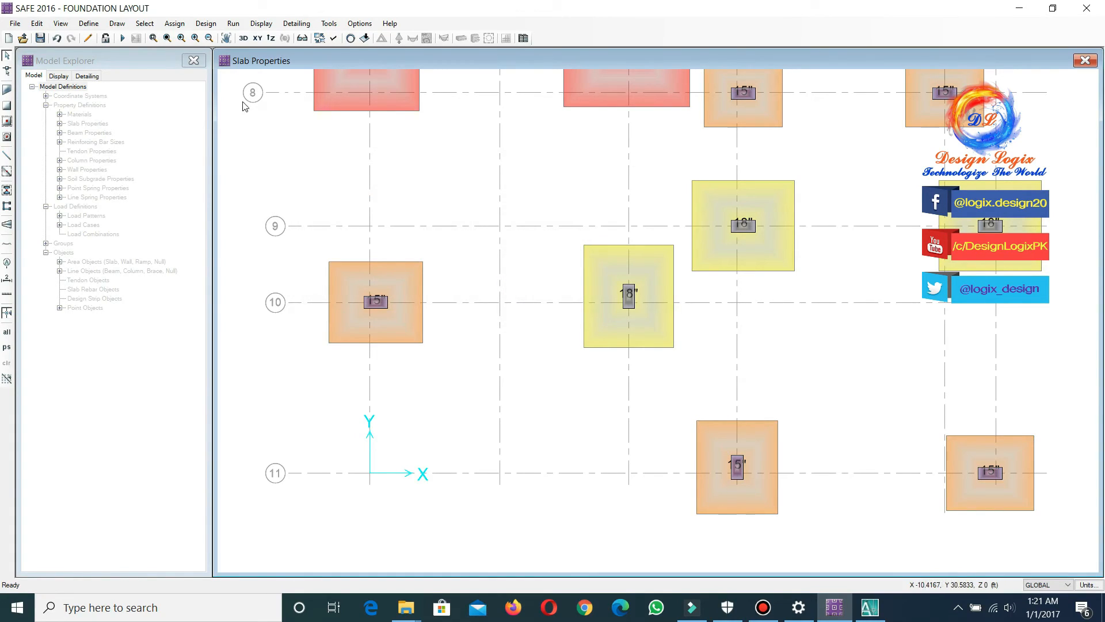
pyautogui.click(241, 38)
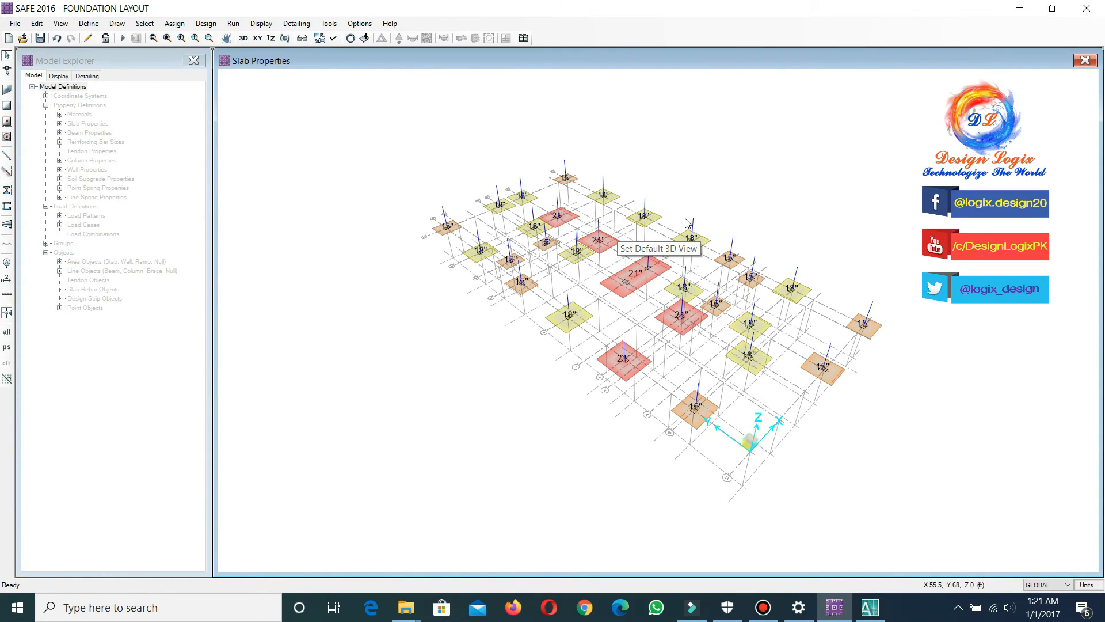
pyautogui.click(257, 38)
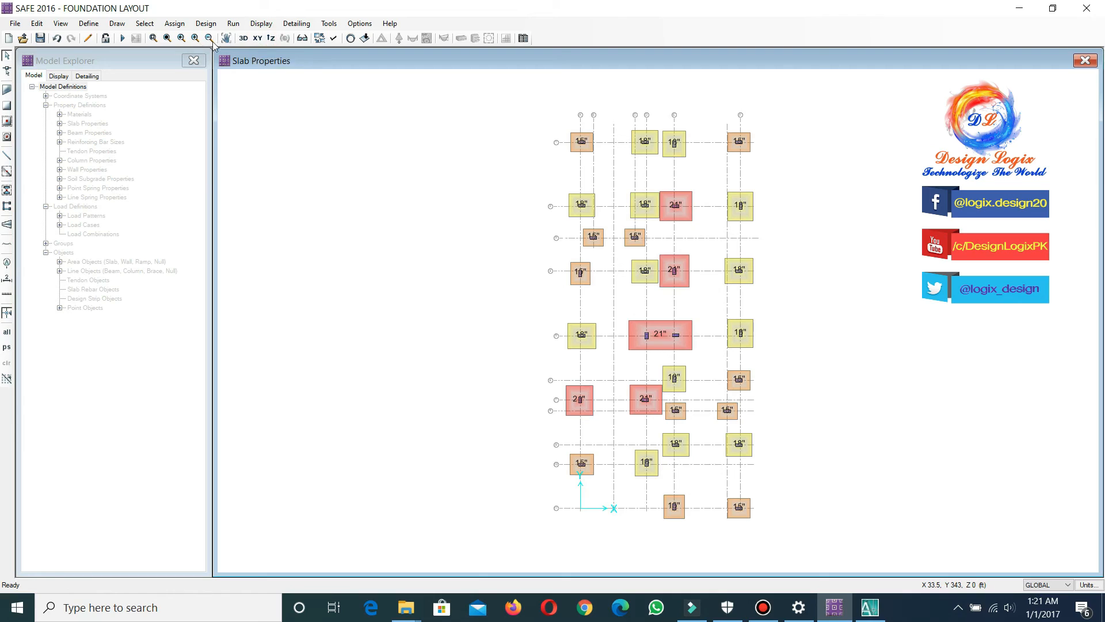
pyautogui.click(174, 23)
pyautogui.click(246, 190)
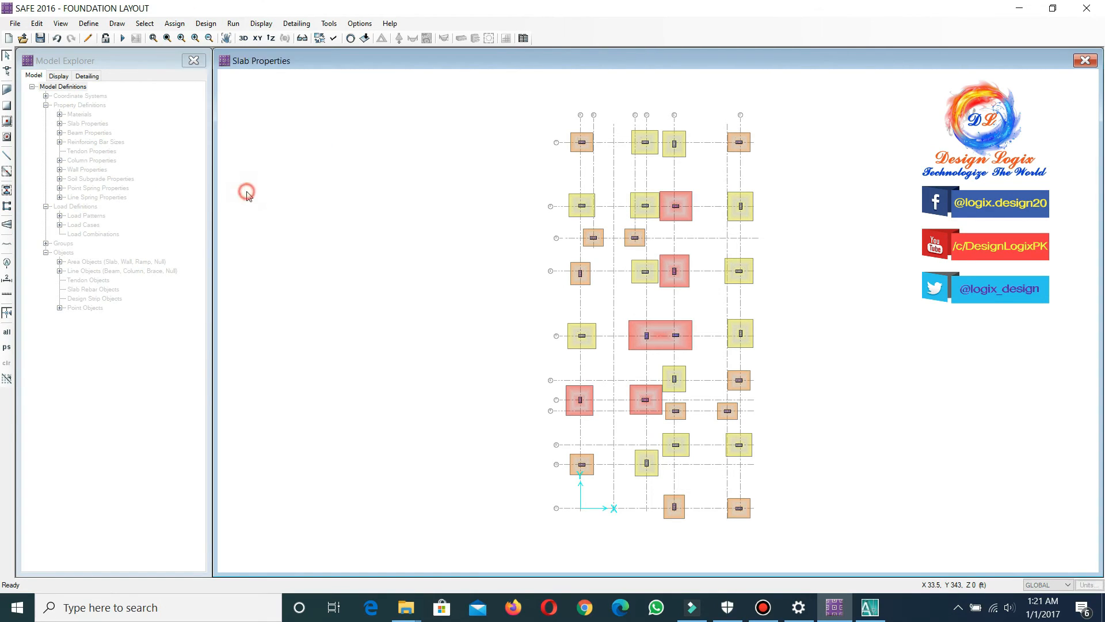
# Display the foundation model in the default 3D view with extruded columns and footings
pyautogui.click(244, 40)
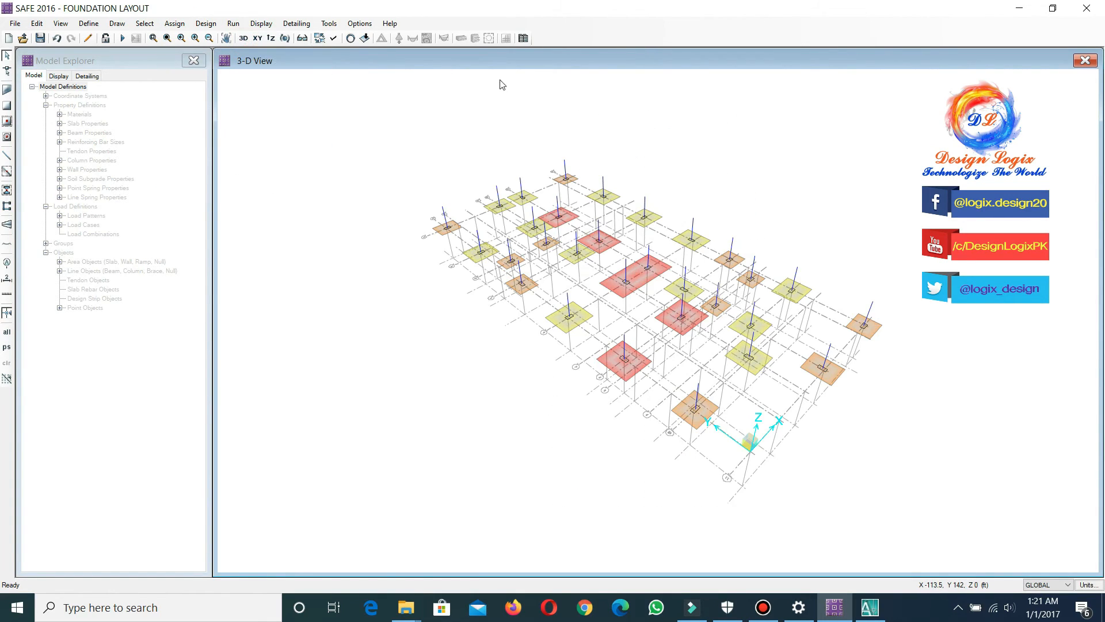
pyautogui.click(333, 38)
pyautogui.click(589, 336)
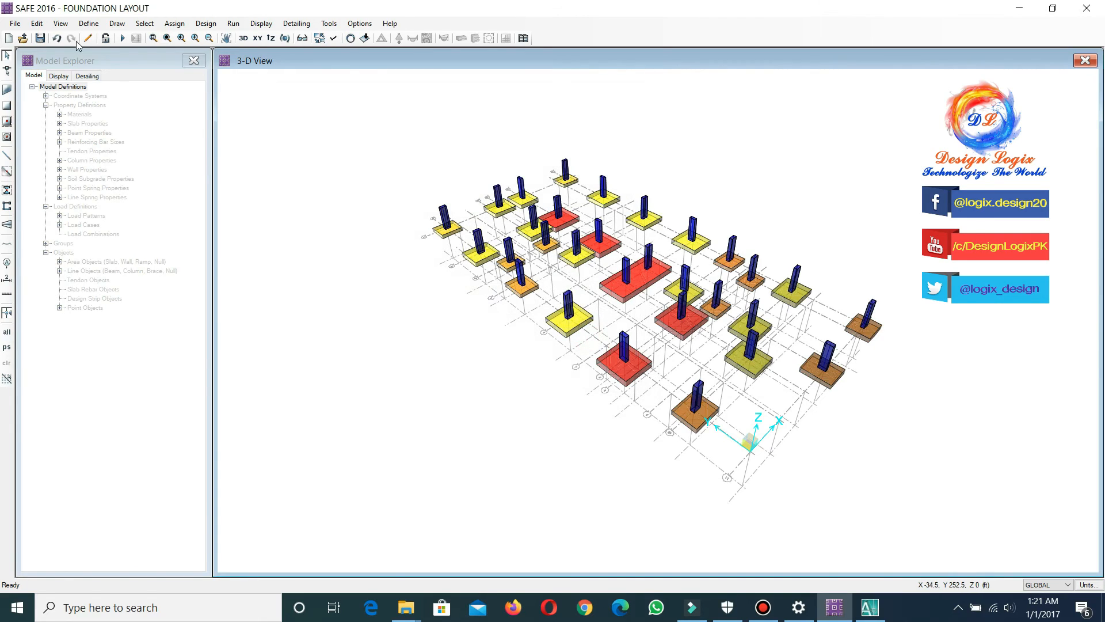
# Hide the grid lines in the 3D view and activate view rotation to inspect the extruded model
pyautogui.click(60, 23)
pyautogui.click(104, 205)
pyautogui.click(283, 38)
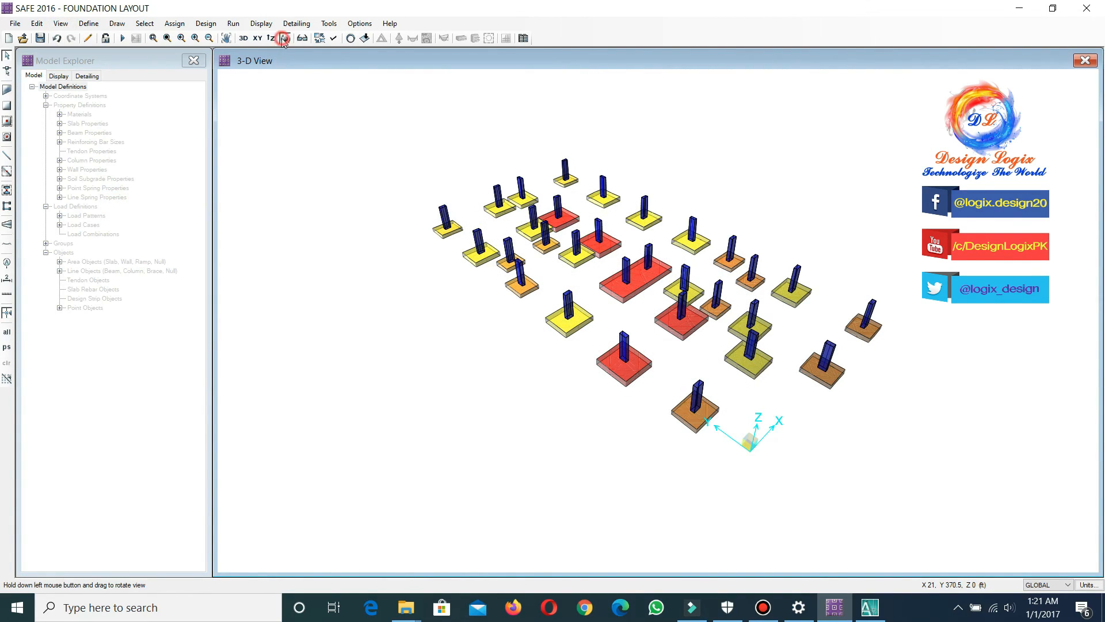